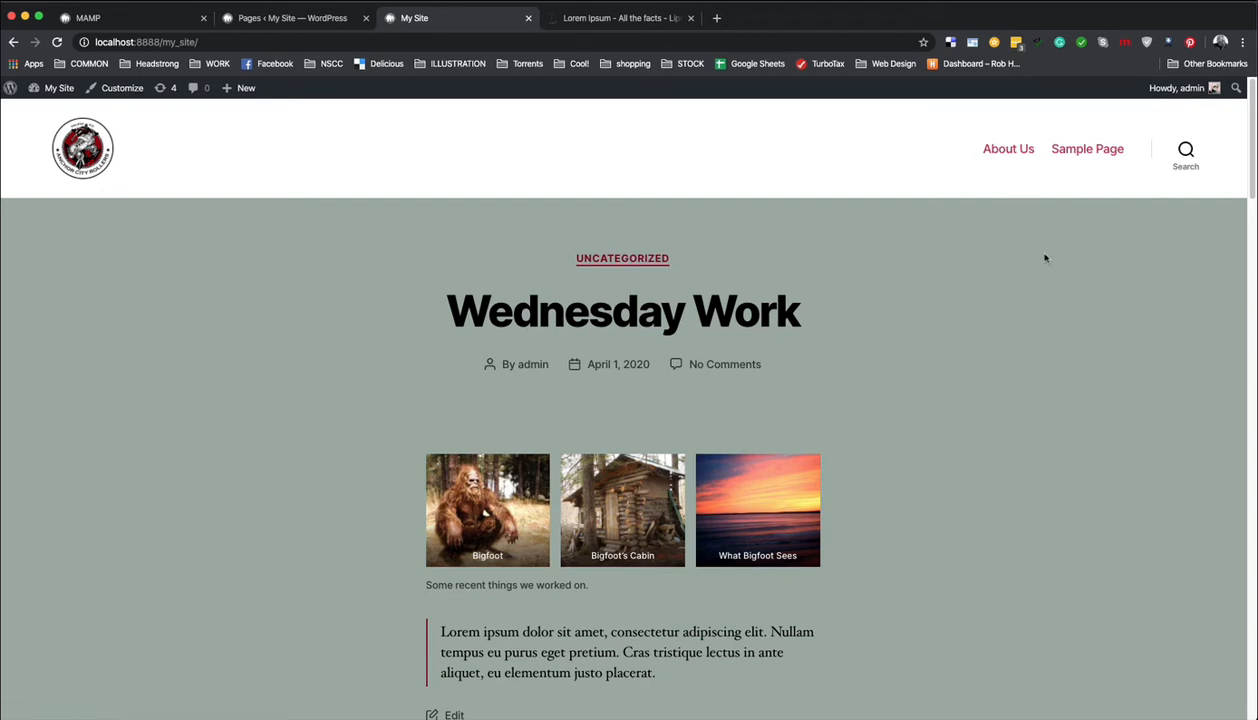
Step: Open the live site's Sample Page and About Us page and look over the About Us content
click(1076, 154)
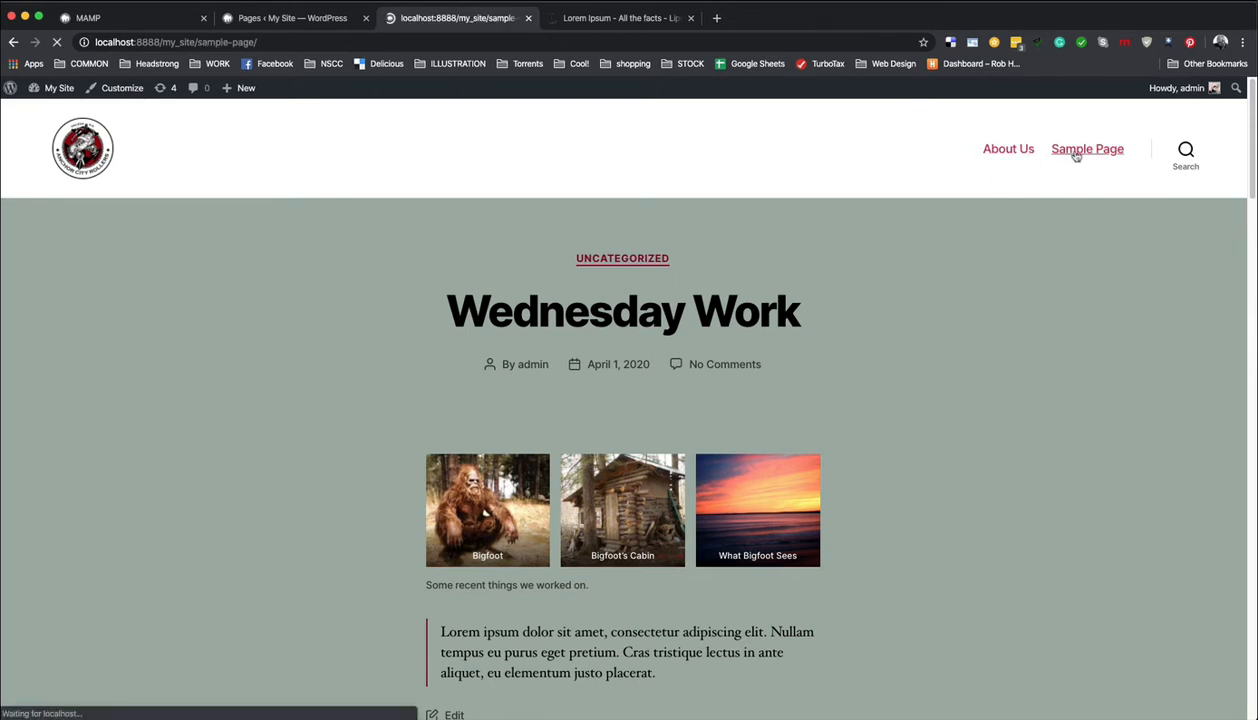
click(998, 157)
scroll(818, 469, down, 6)
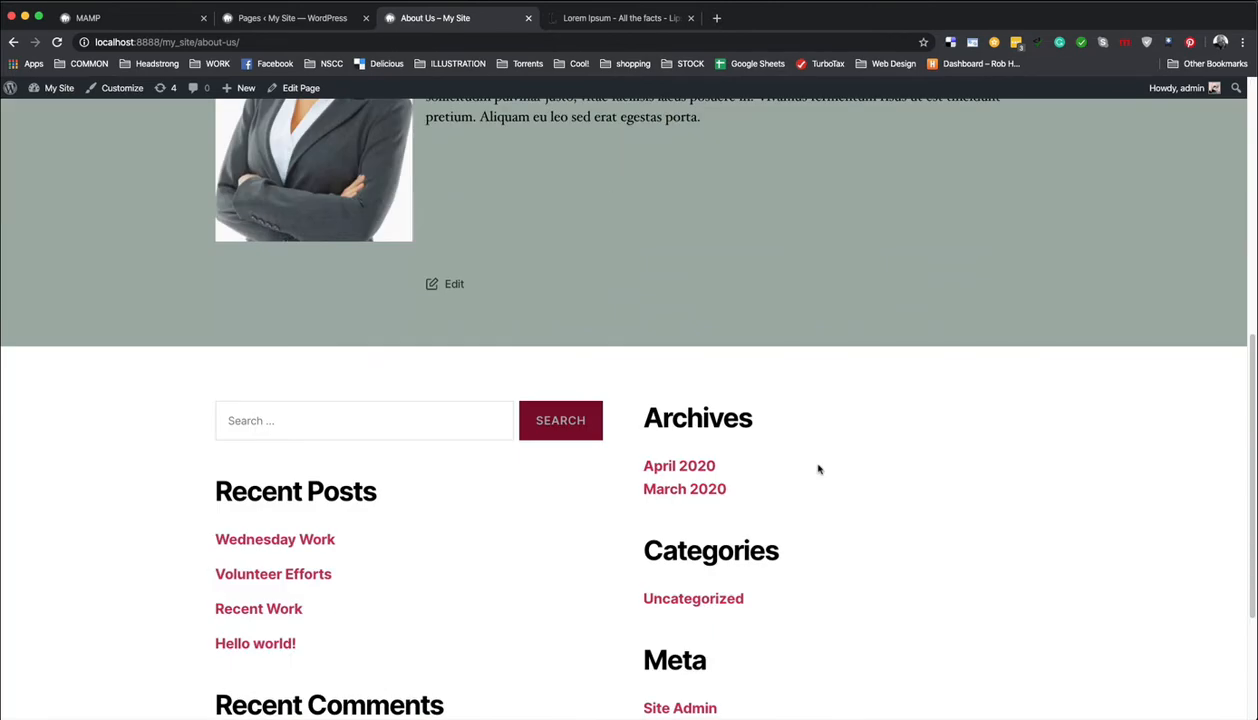
scroll(818, 469, up, 10)
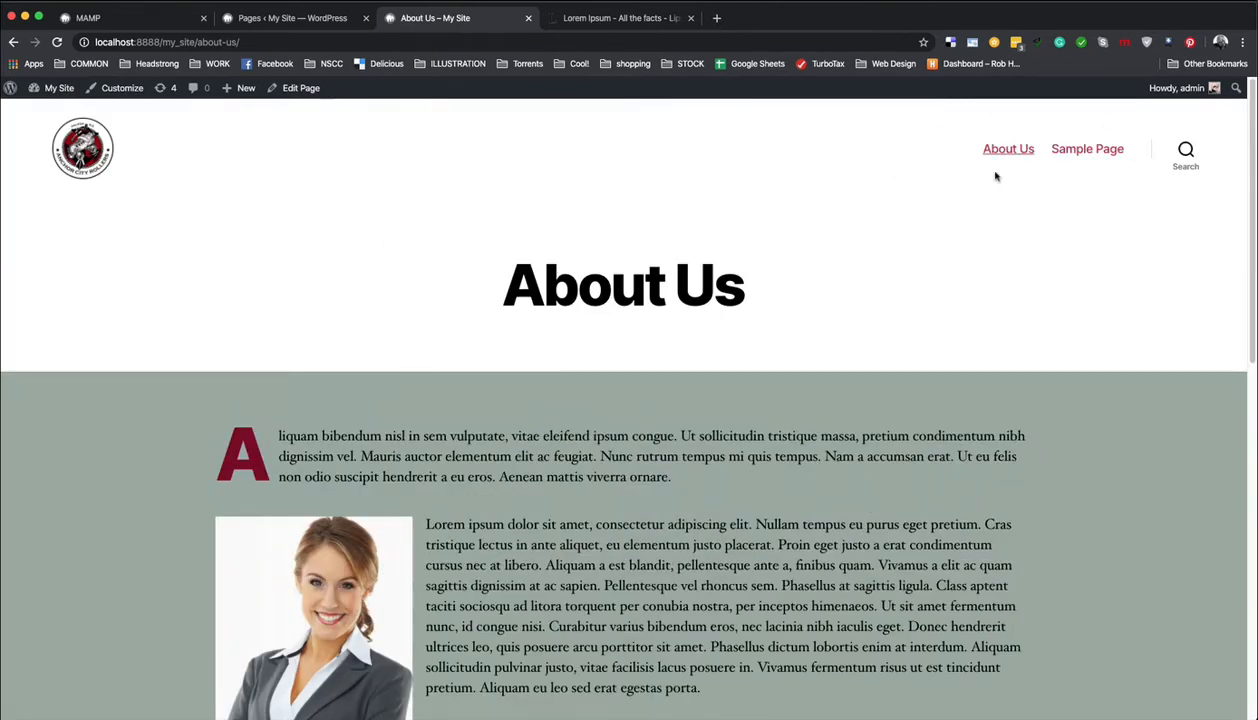
Step: Create a new page in the site's admin area and title it "Our Work"
click(267, 22)
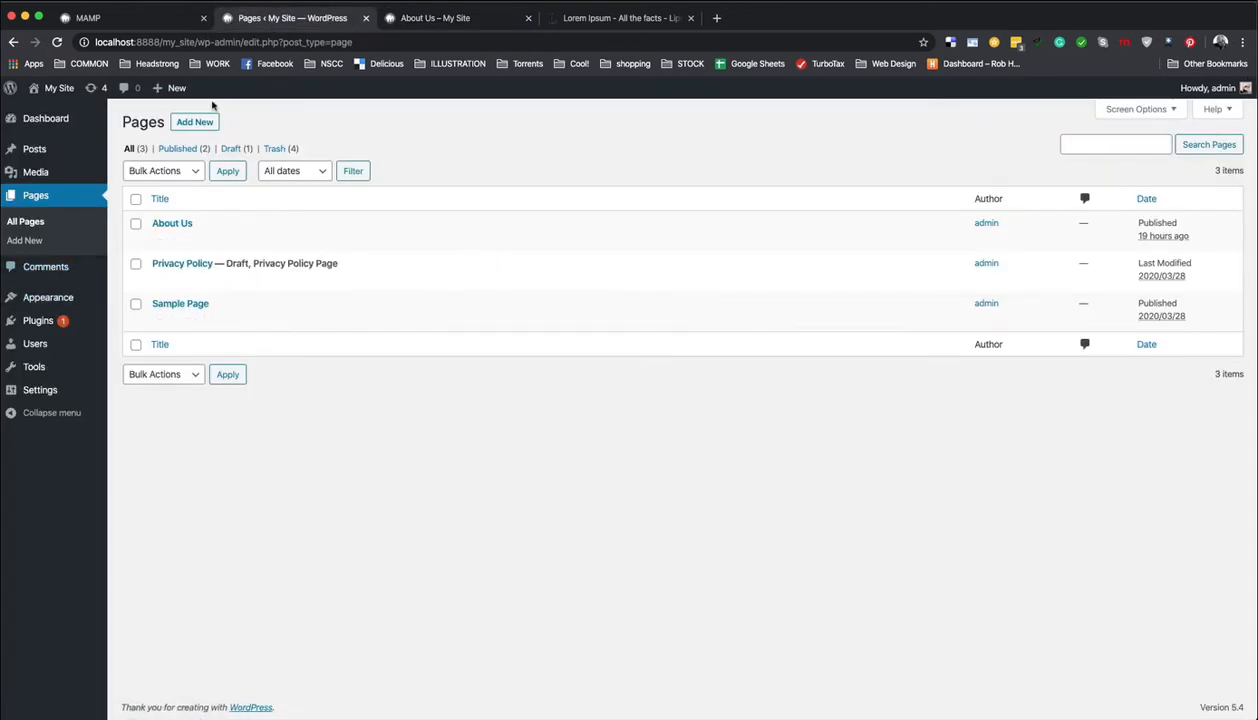
click(190, 125)
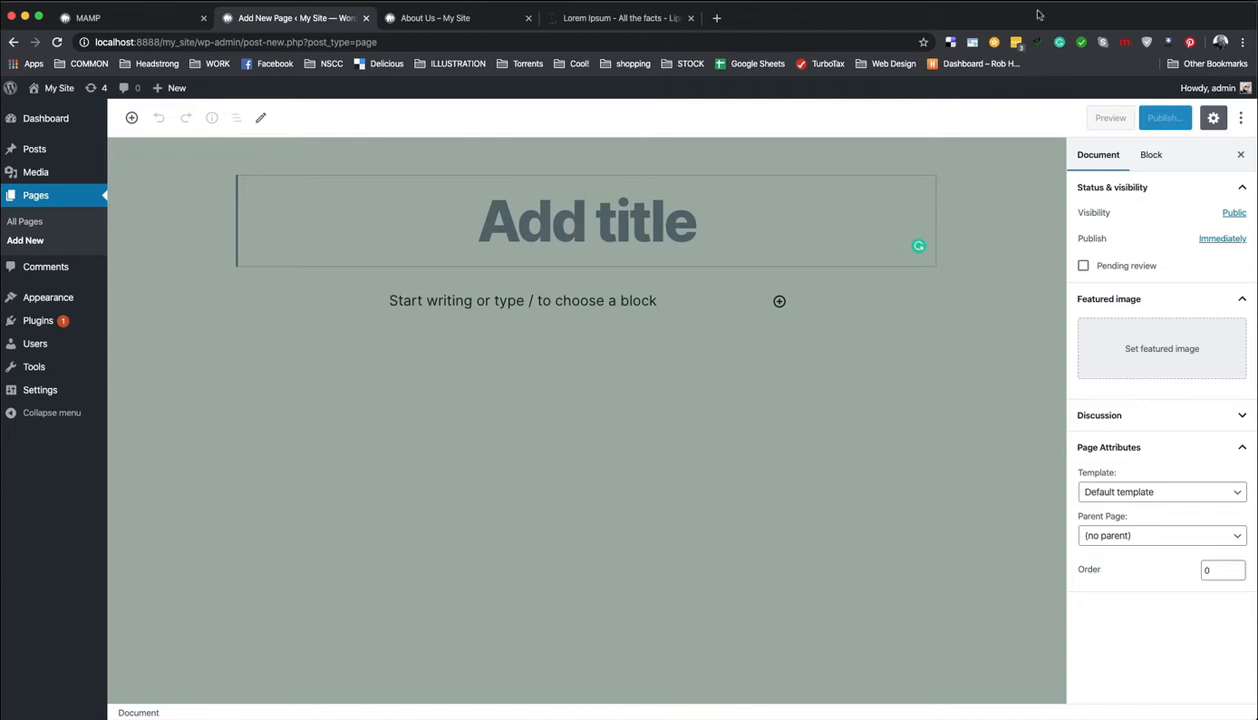
click(1108, 0)
click(1114, 4)
text(Our Work)
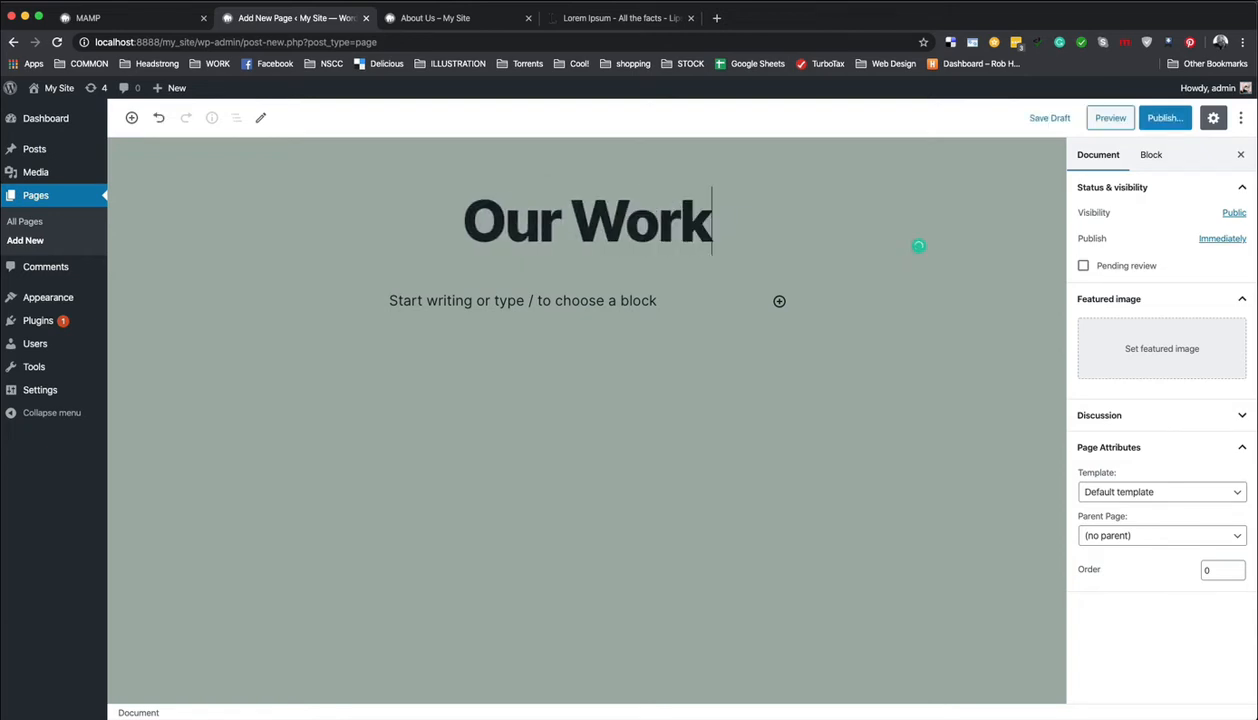
Step: Insert a Gallery block with the beach, chocolate swirl, coffee, cabin, rockgod and sunset images from the media library
click(779, 301)
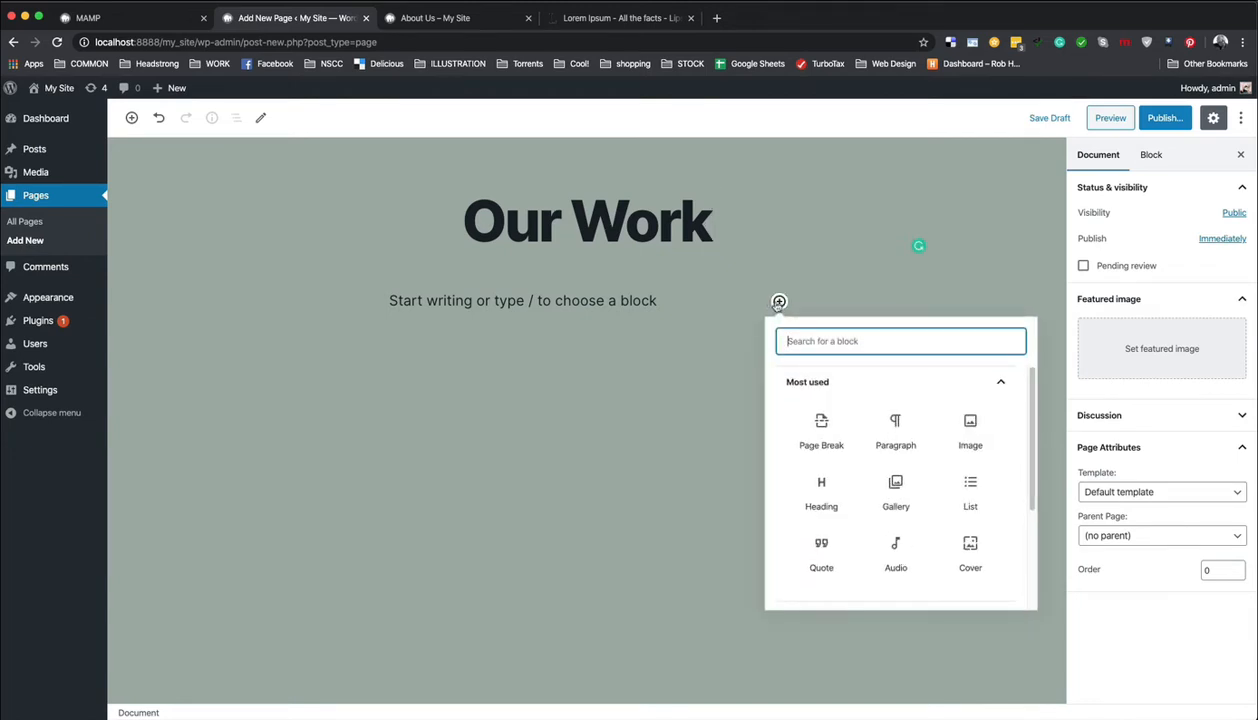
click(895, 487)
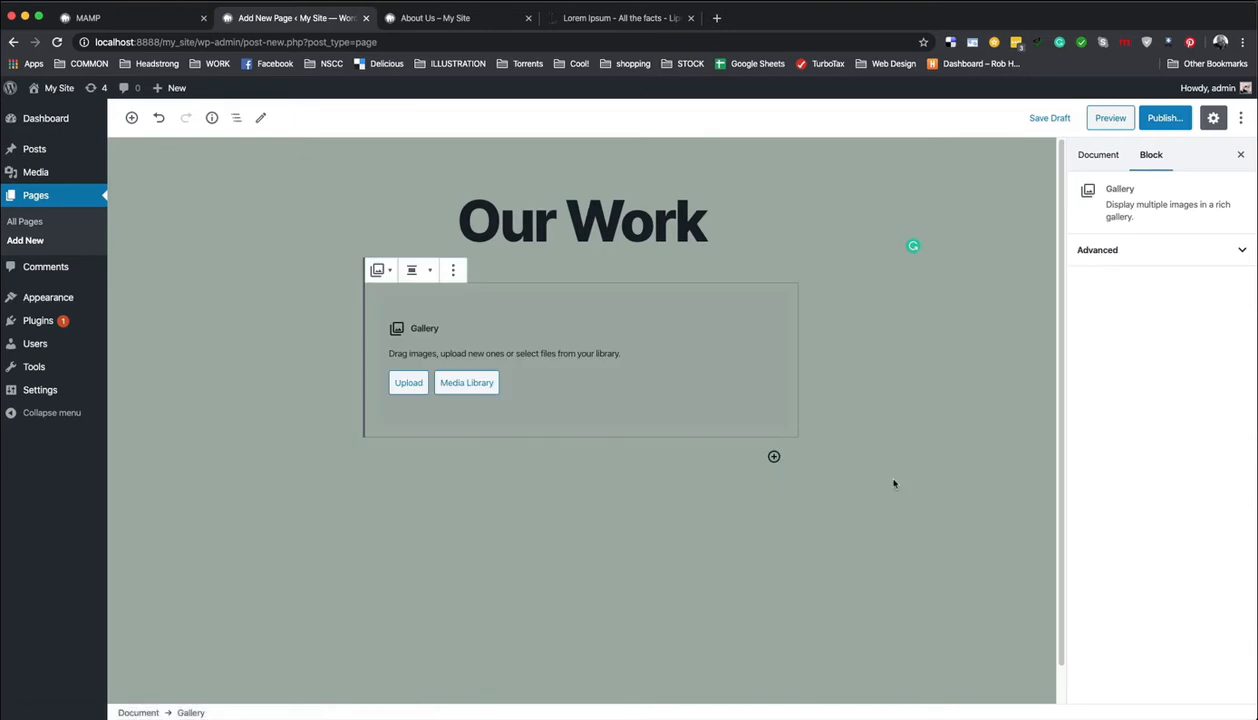
click(467, 382)
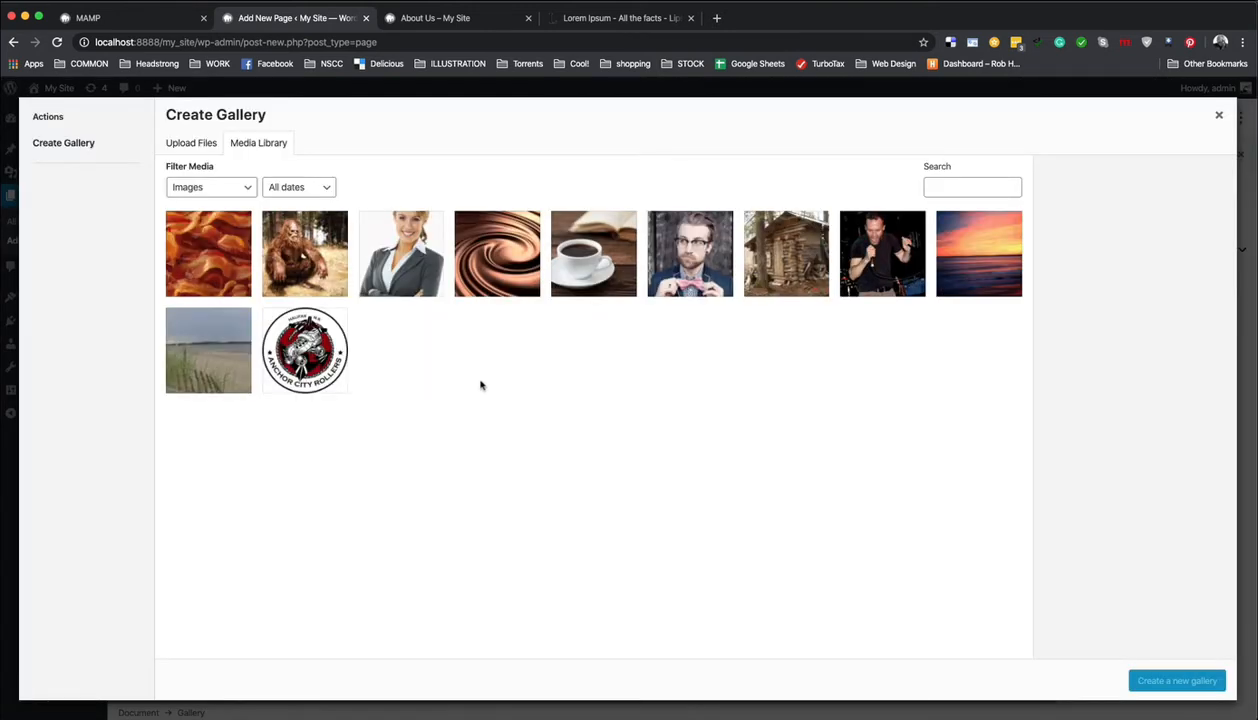
click(206, 372)
click(520, 268)
click(600, 262)
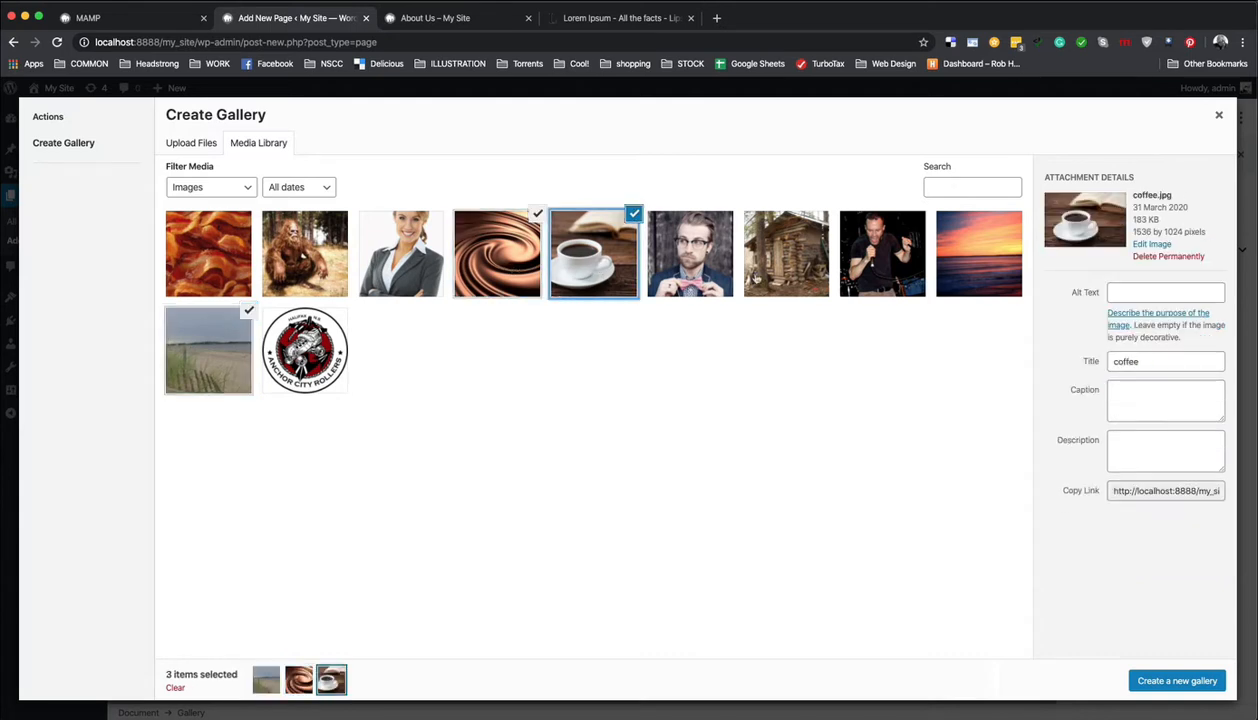
click(780, 262)
click(900, 268)
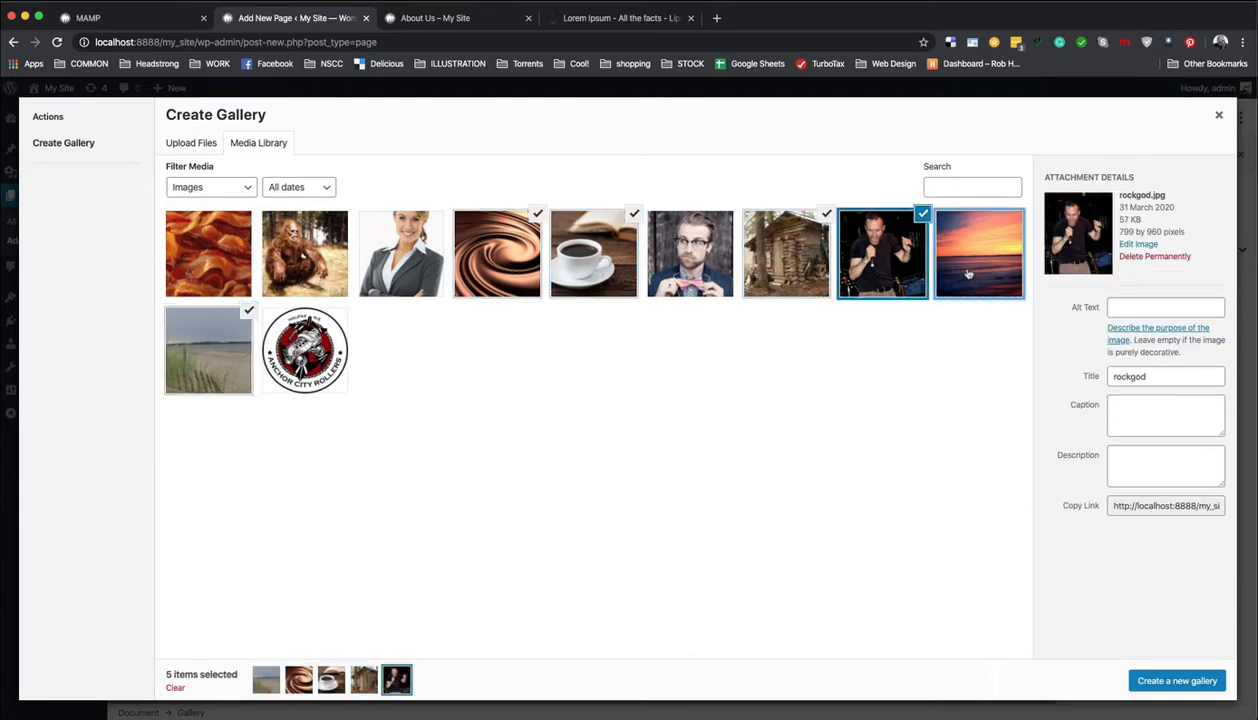
click(952, 268)
click(1181, 679)
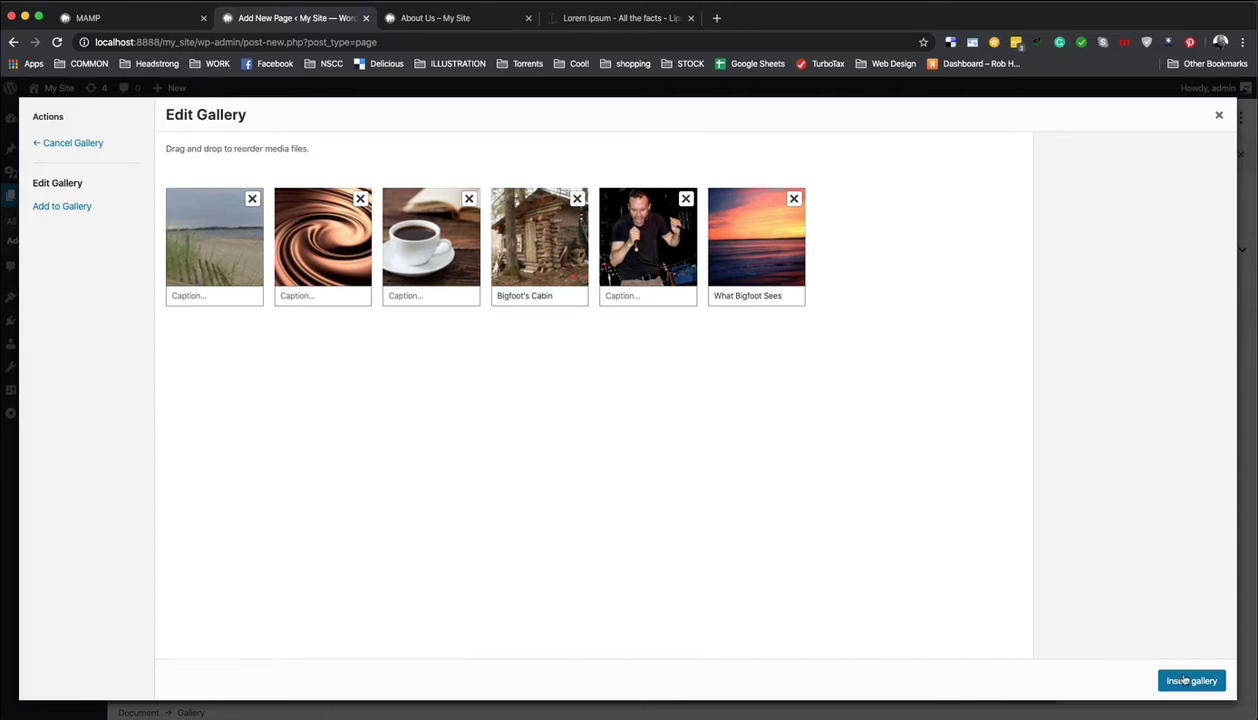
click(1184, 679)
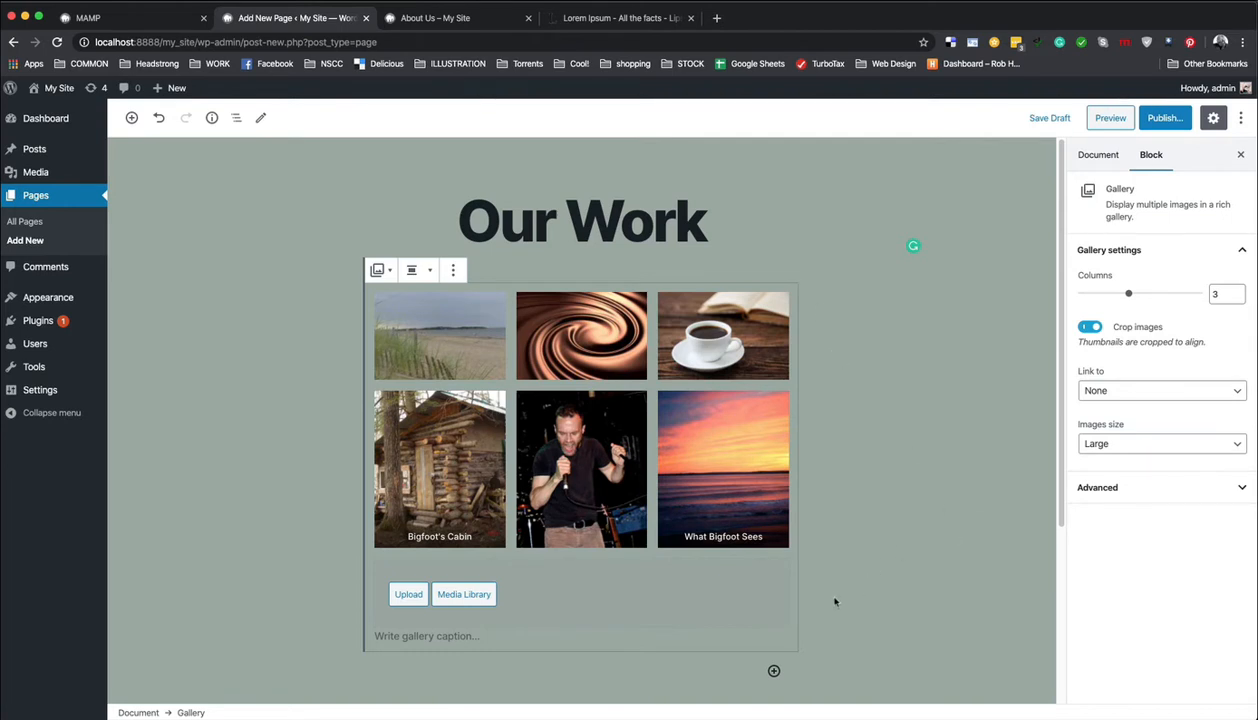
Step: Add a Paragraph block below the gallery and fill it with the first paragraph copied from the Lorem Ipsum page
scroll(856, 569, down, 3)
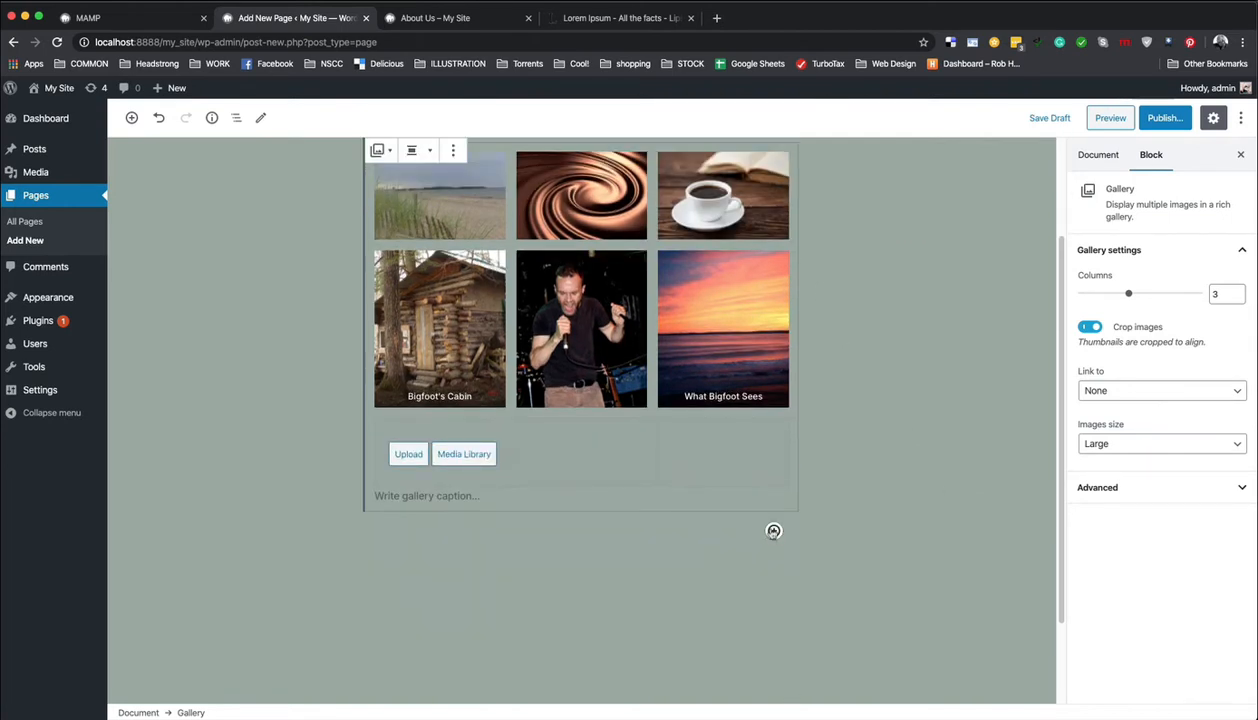
click(773, 531)
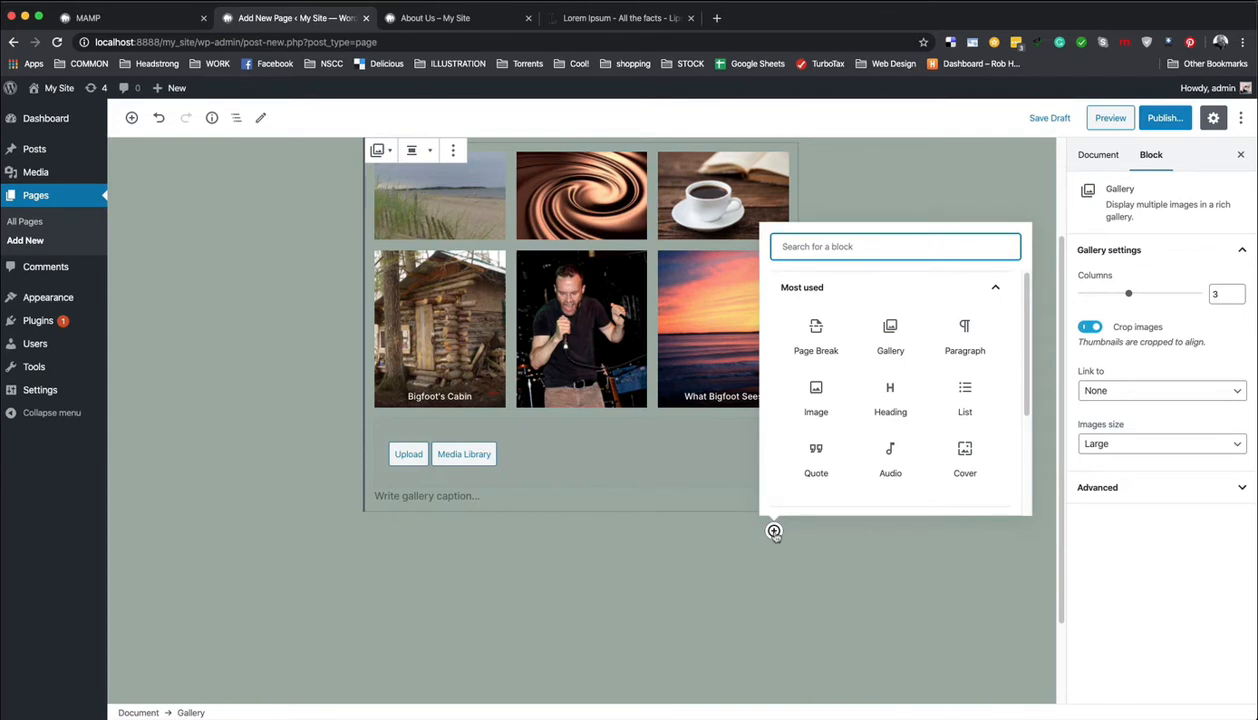
click(961, 338)
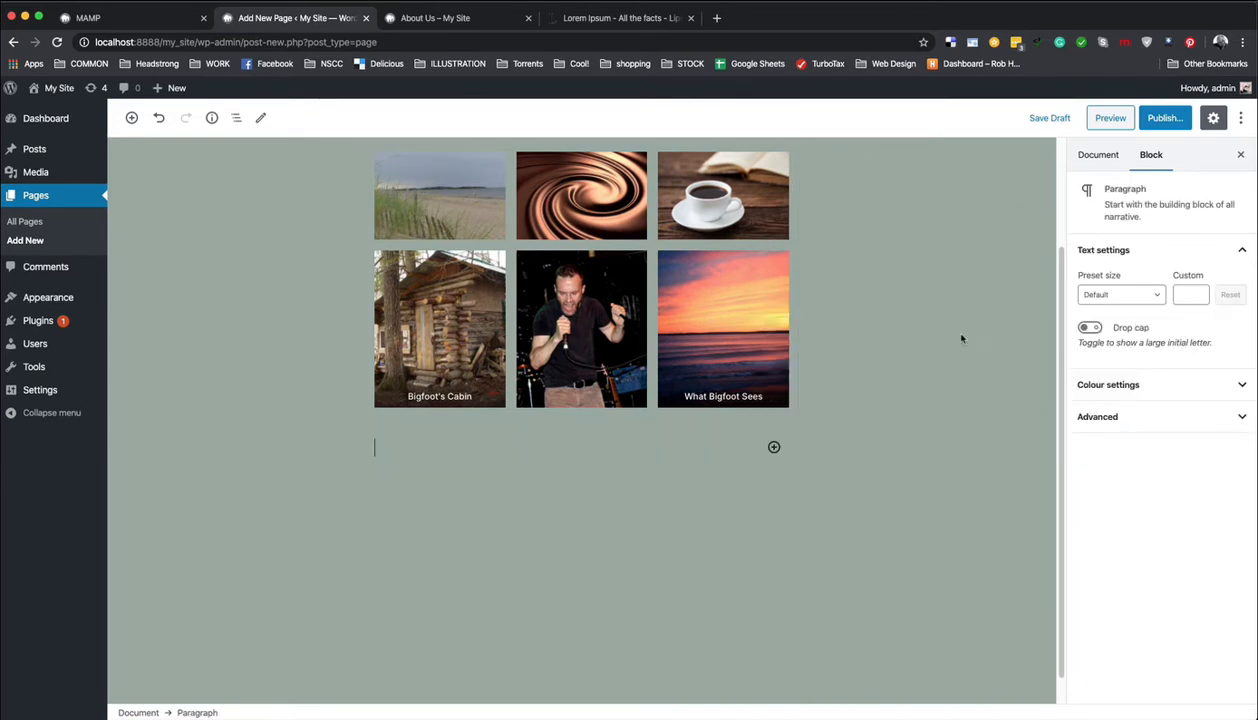
click(588, 20)
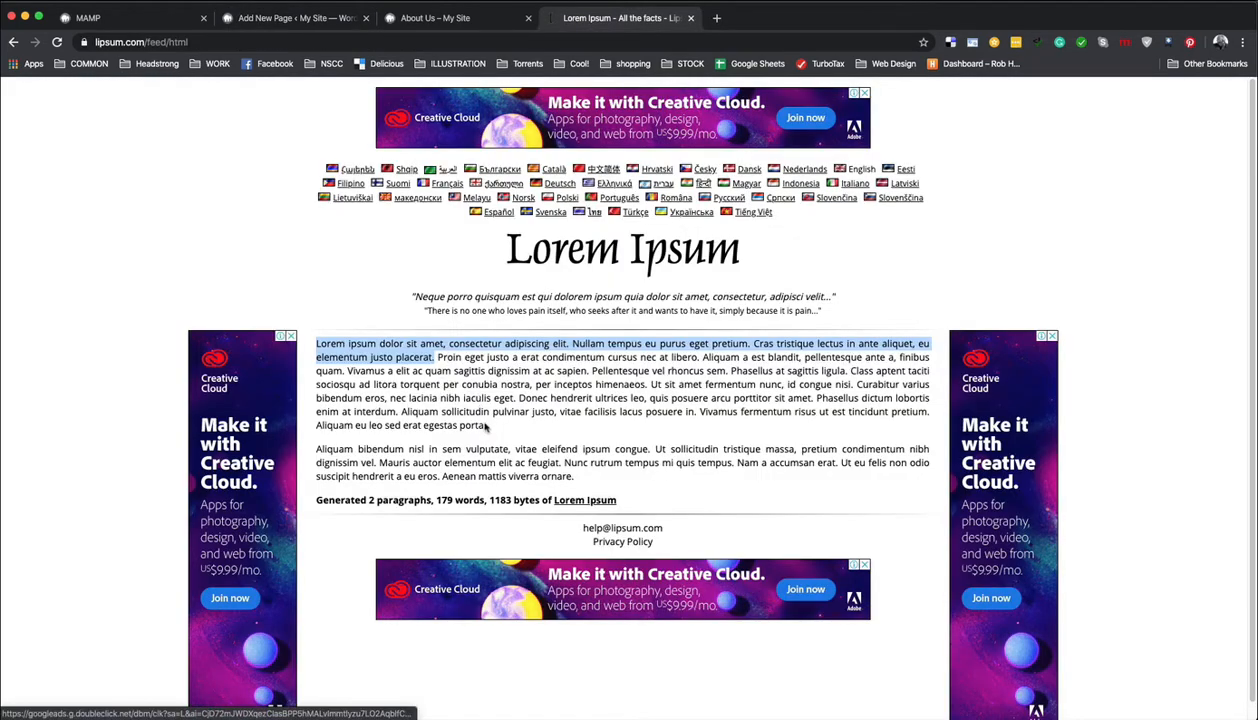
drag(487, 427, 307, 345)
key(super+c)
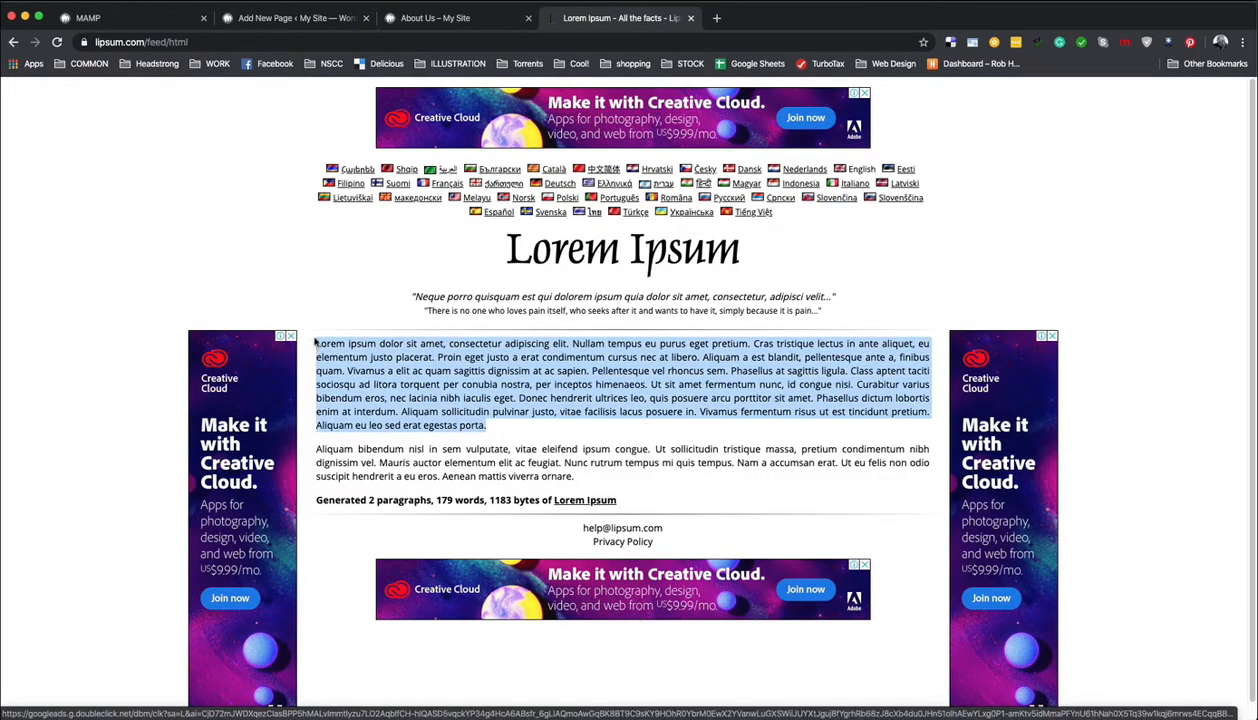
click(282, 27)
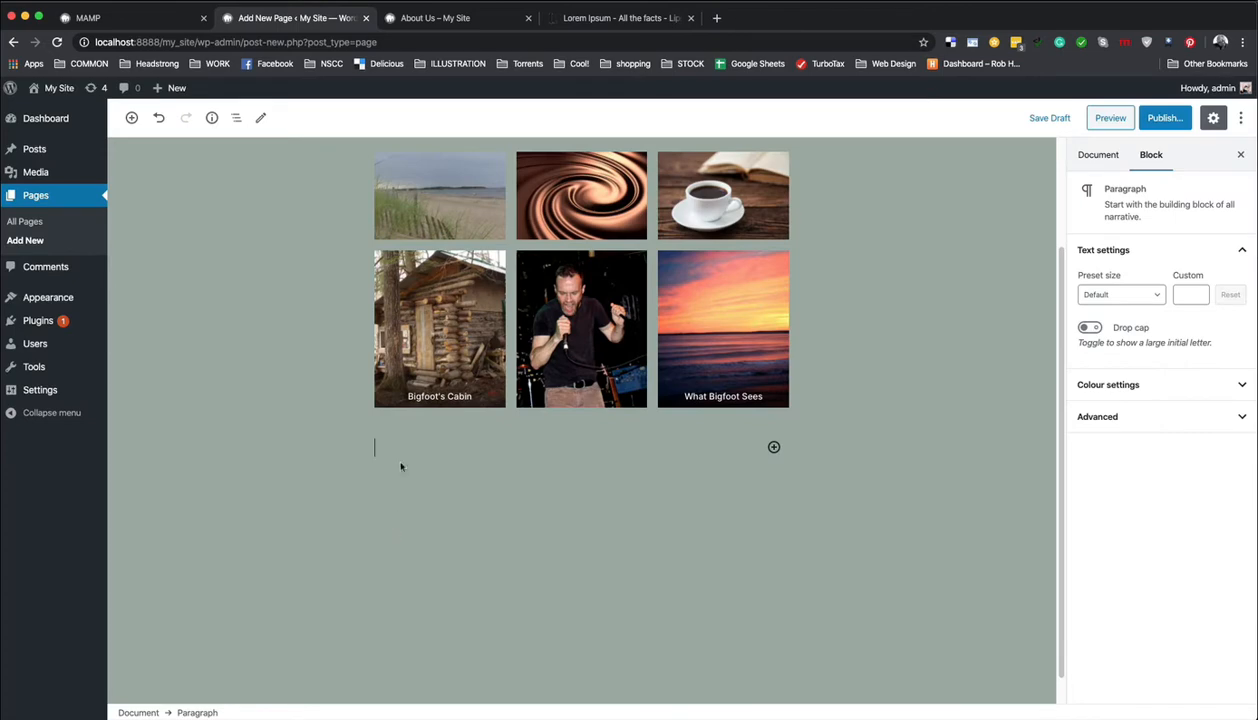
key(super+v)
Step: Add a line reading "Heading" between the gallery and the paragraph, and transform it into a Heading block
scroll(475, 470, up, 3)
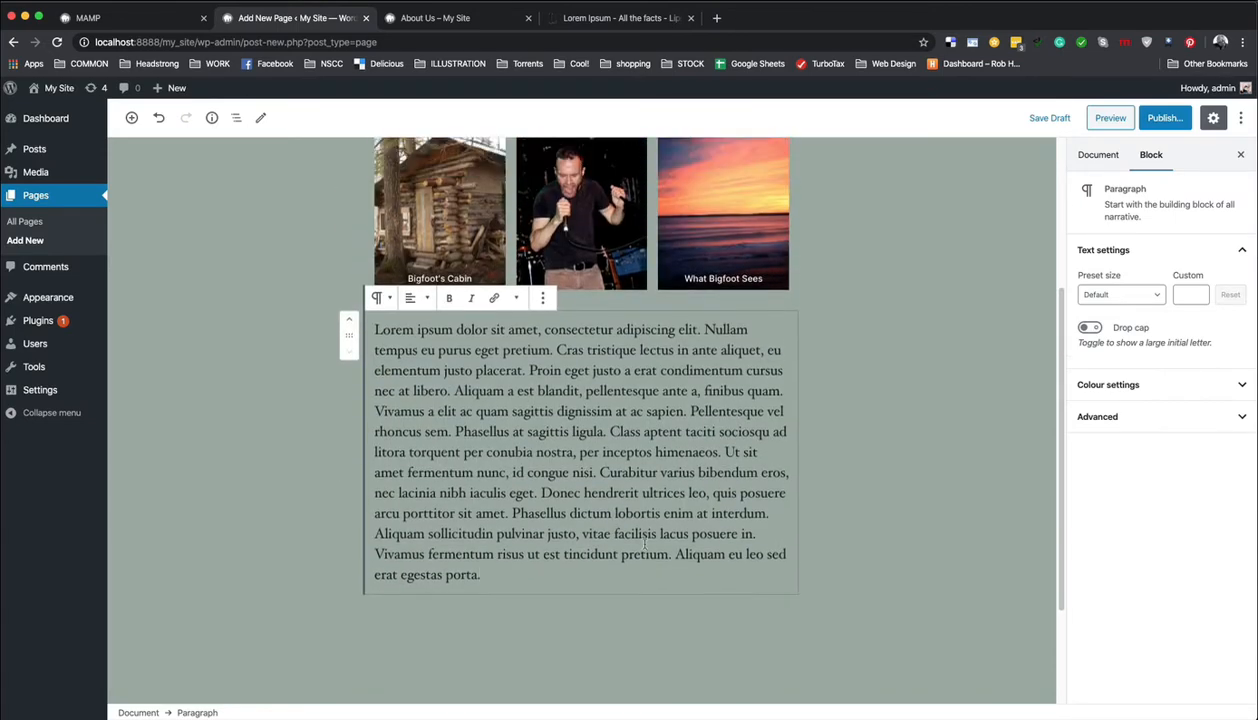
scroll(645, 537, up, 3)
scroll(645, 537, down, 1)
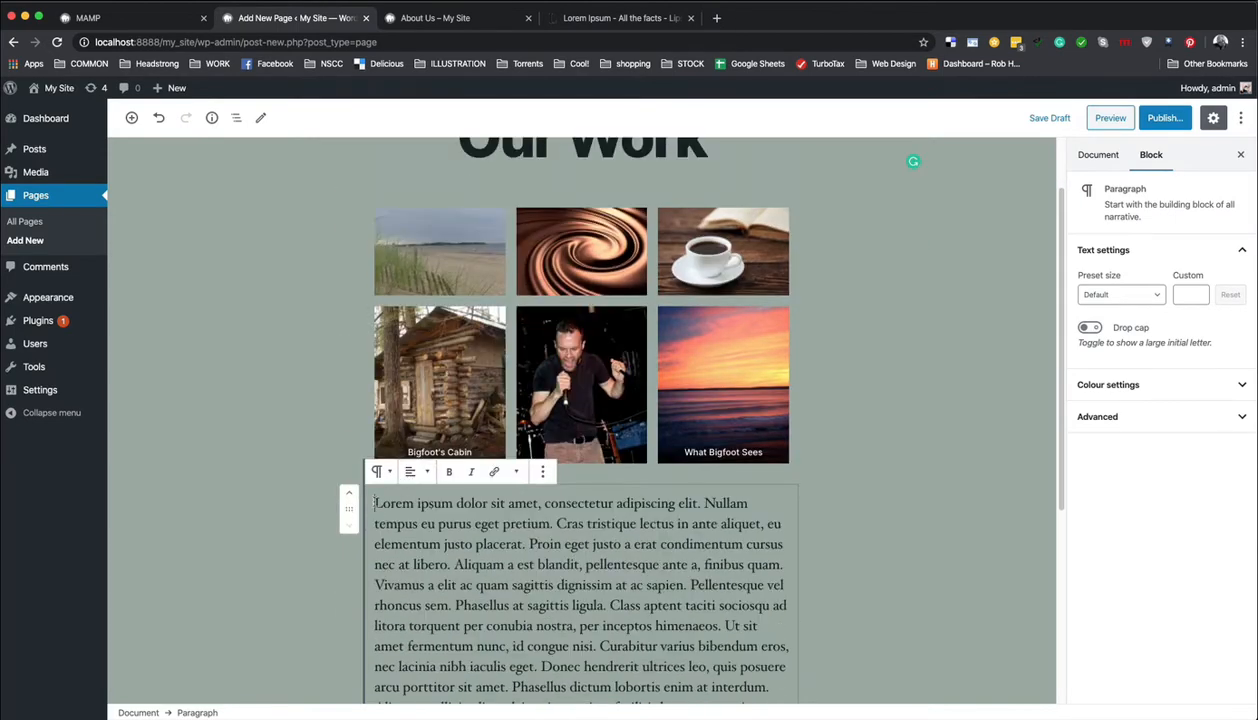
click(377, 504)
key(Return)
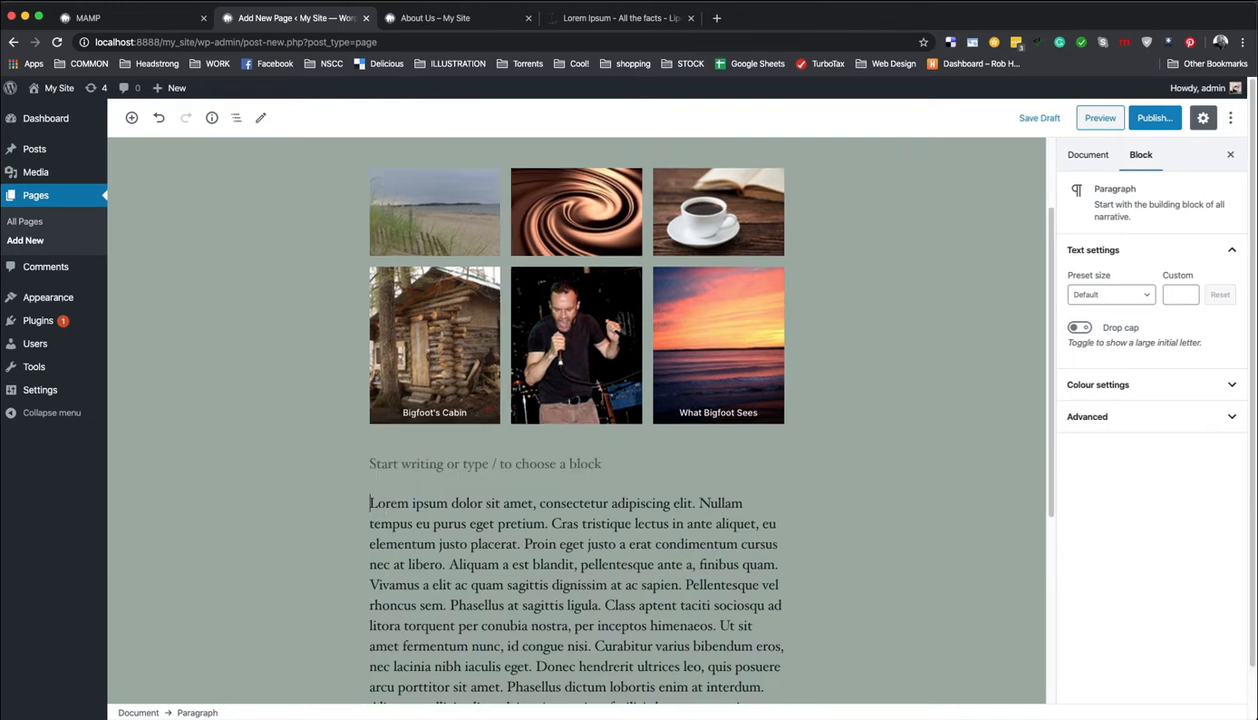
click(575, 463)
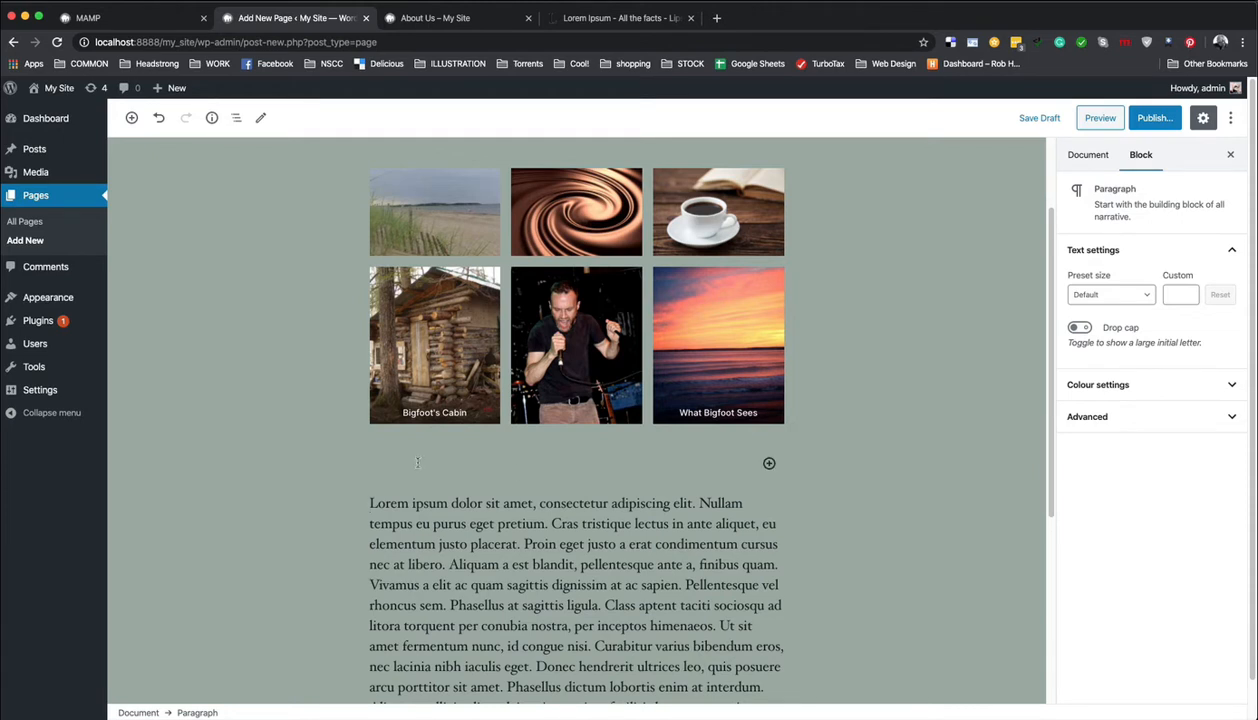
text(Hean)
text(ing)
click(377, 432)
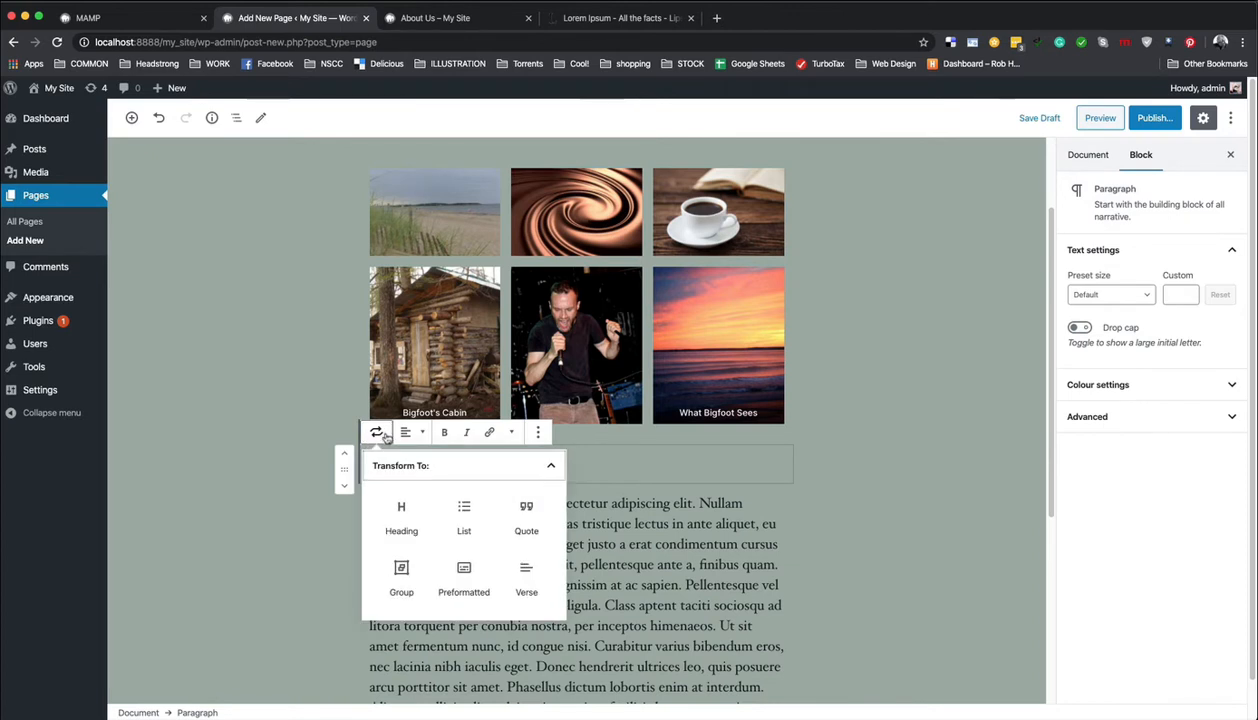
click(400, 516)
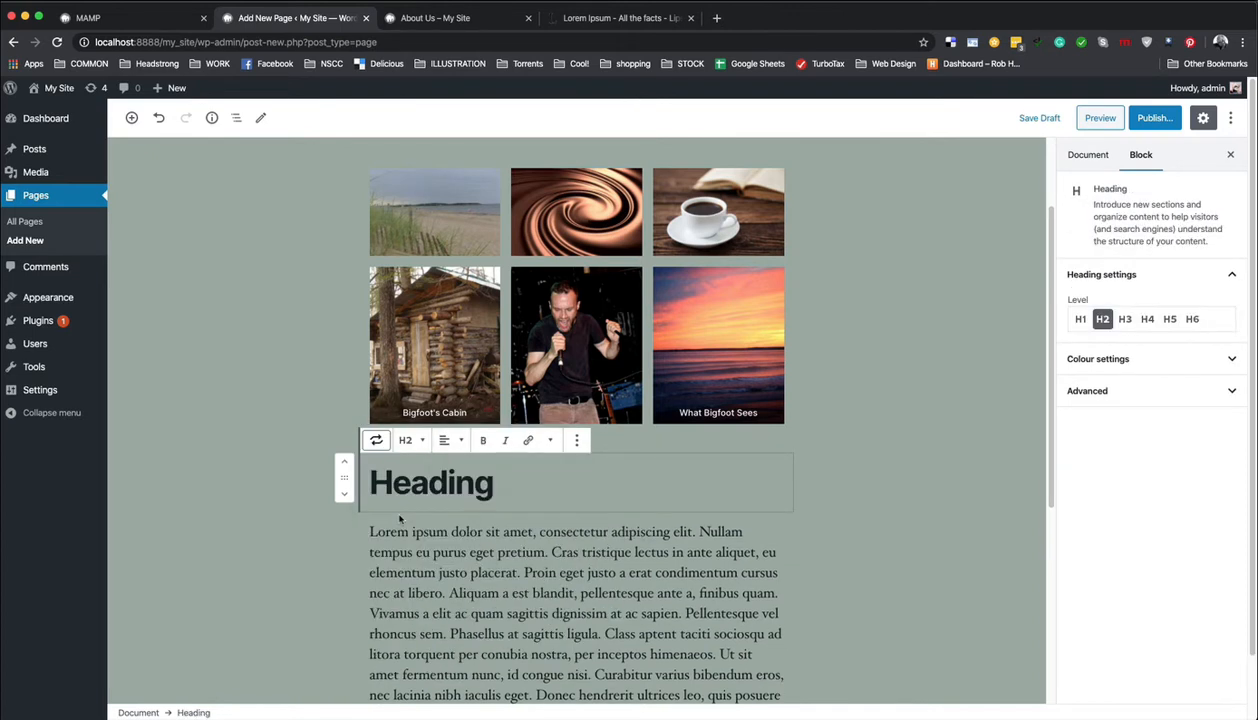
Step: Set the heading's text colour to the dark red swatch and publish the "Our Work" page
click(1180, 362)
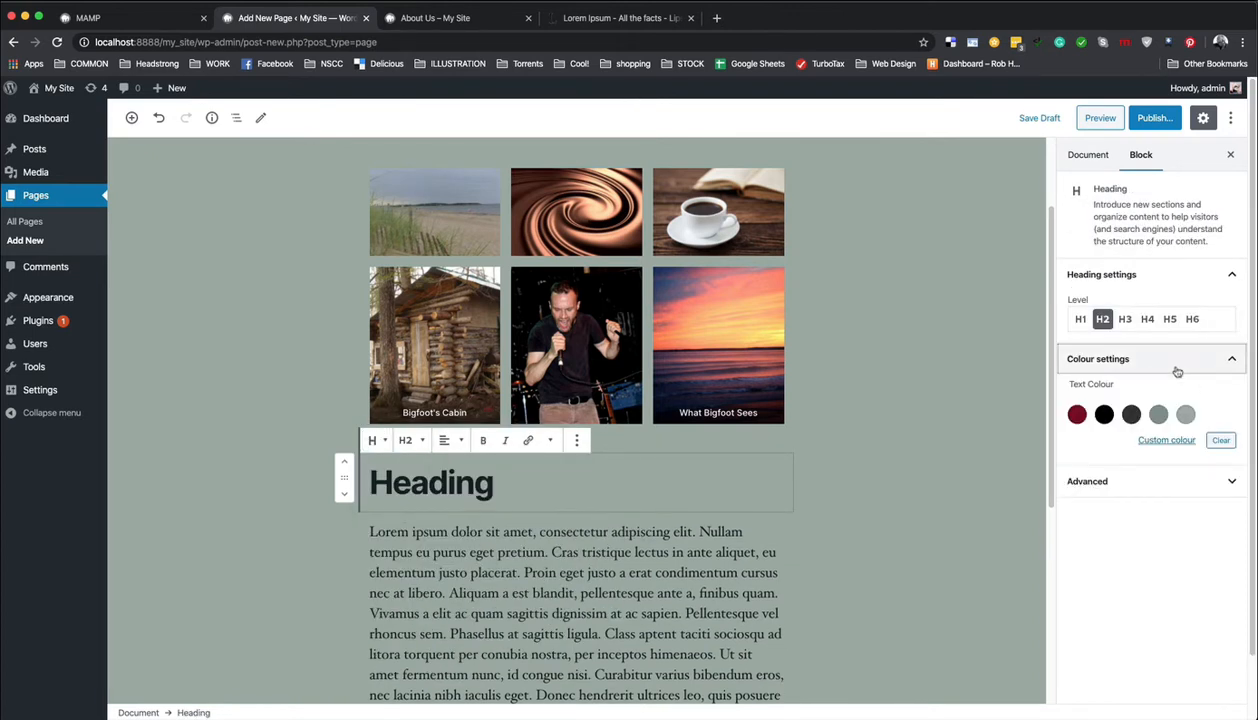
click(1076, 415)
scroll(823, 506, down, 4)
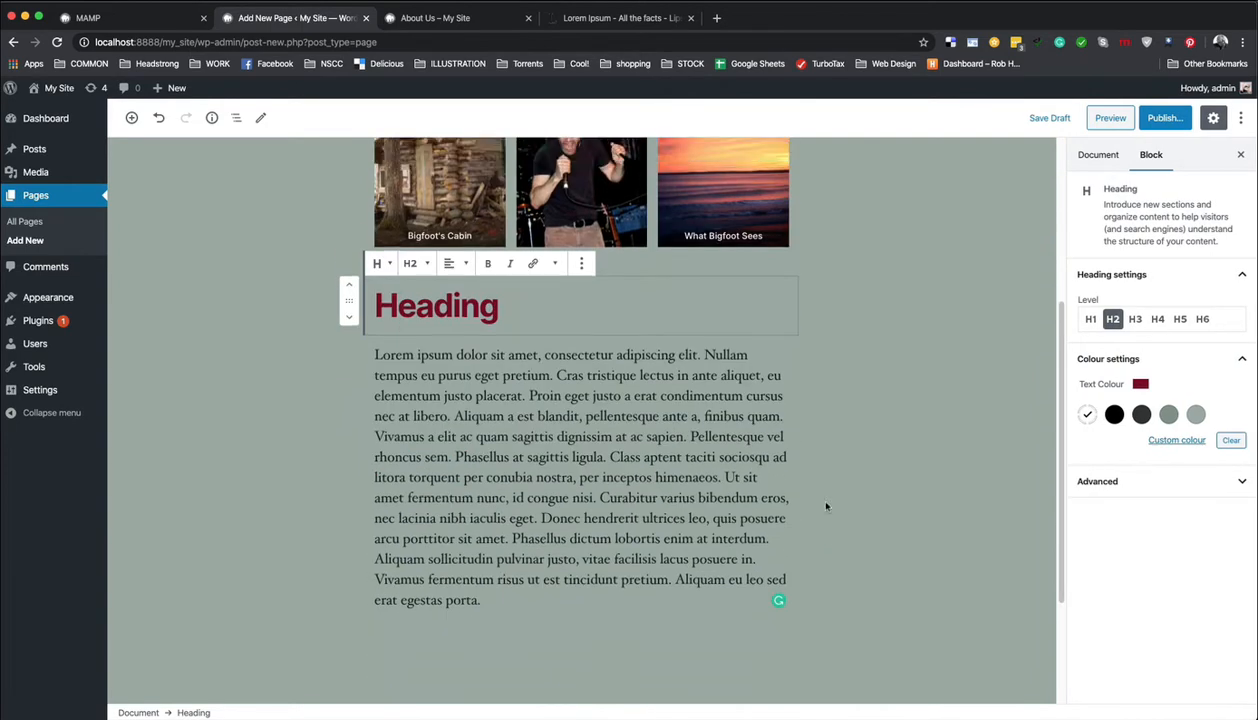
scroll(826, 506, up, 5)
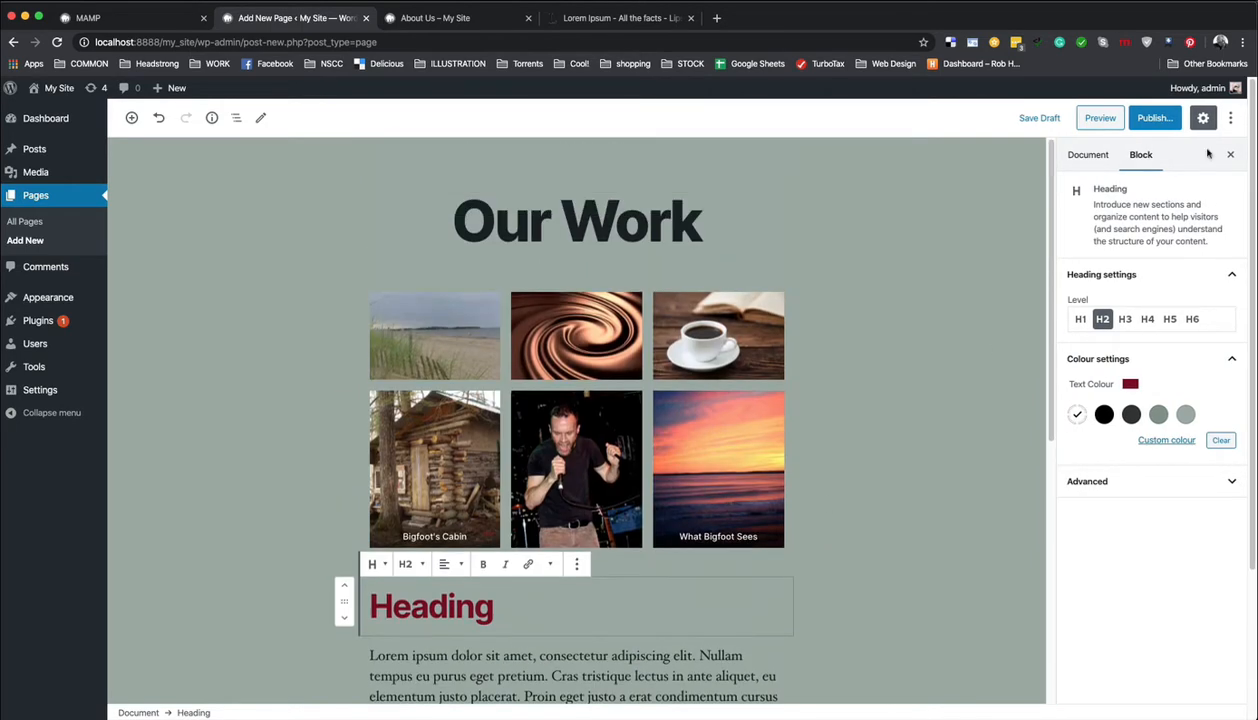
click(1152, 119)
click(1148, 118)
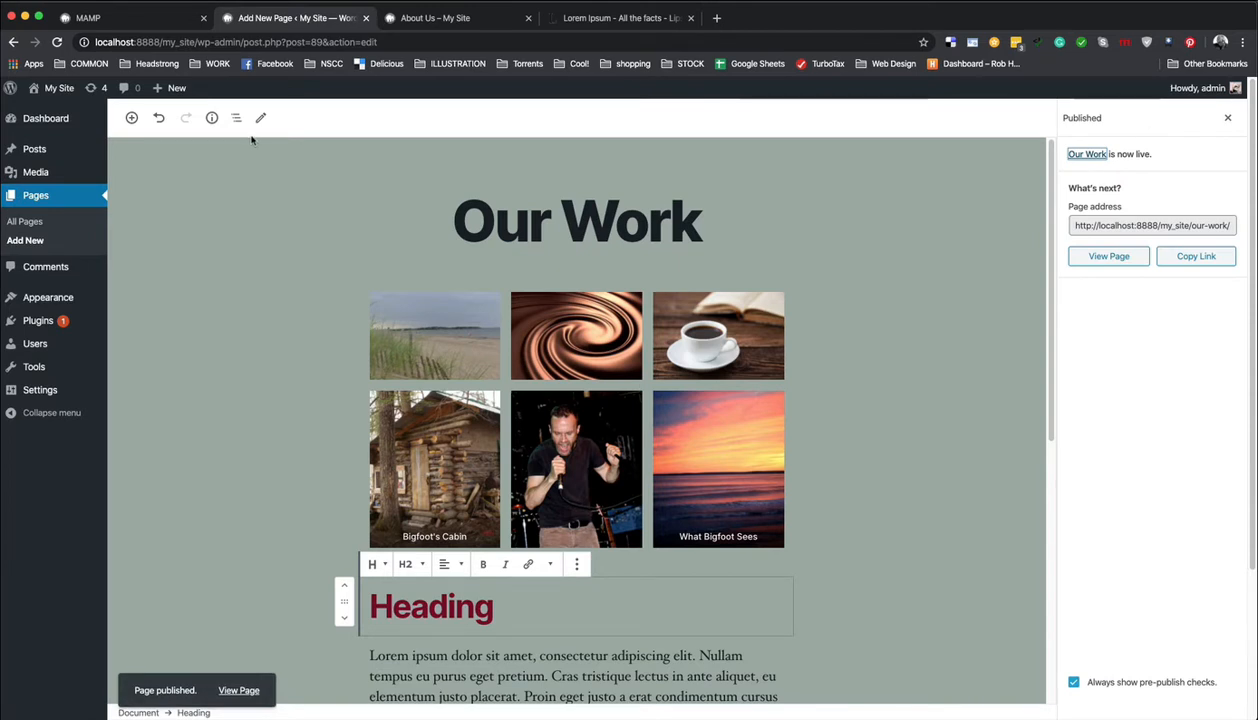
Step: Create another new page titled "Community" and insert a Quote block below the title
click(27, 241)
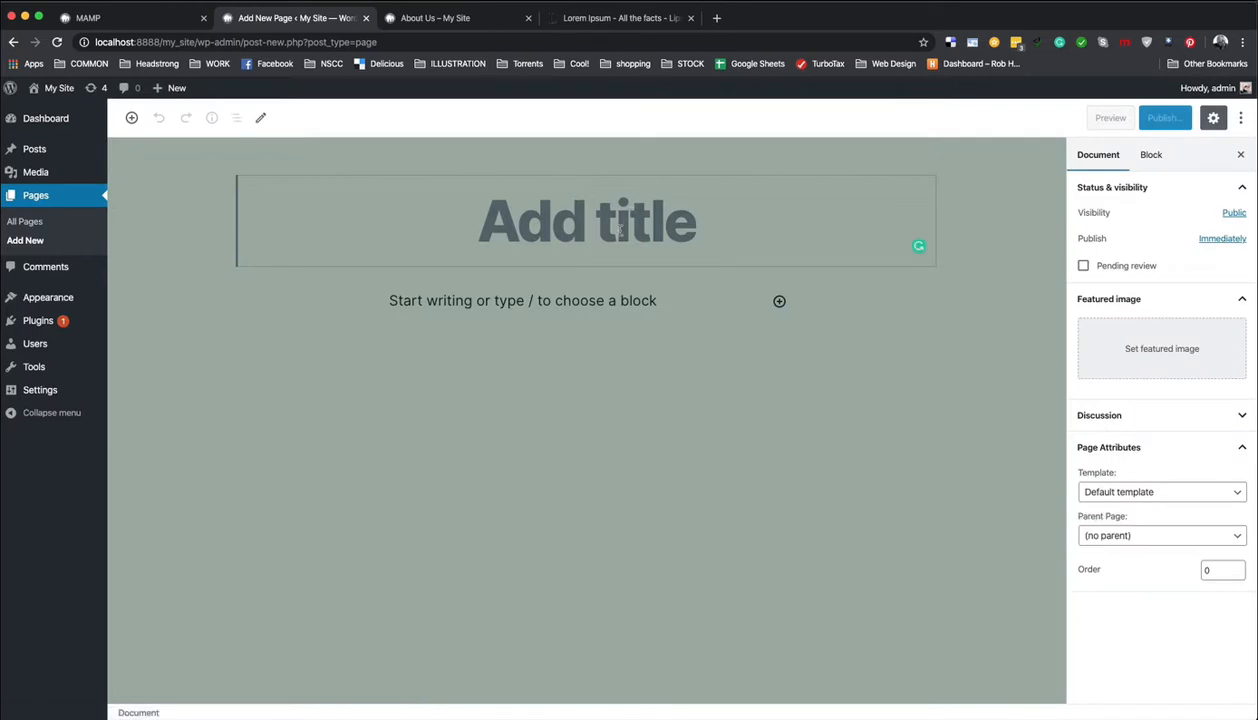
text(Community)
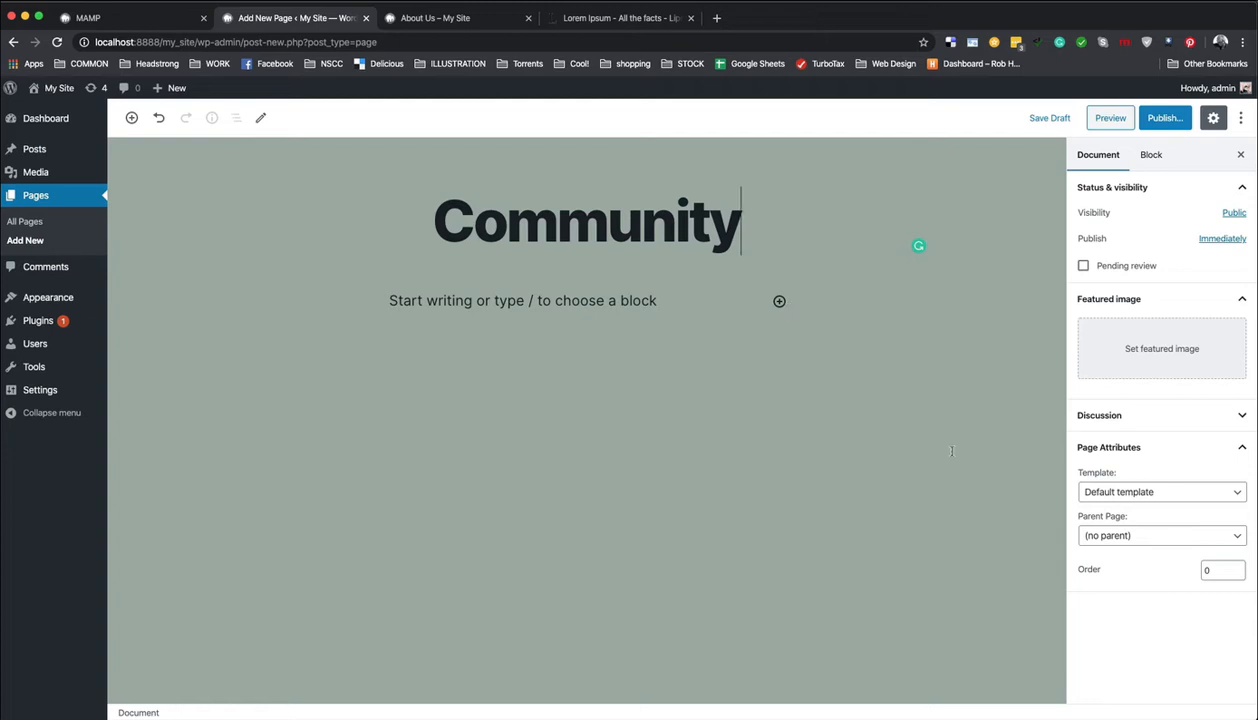
click(779, 302)
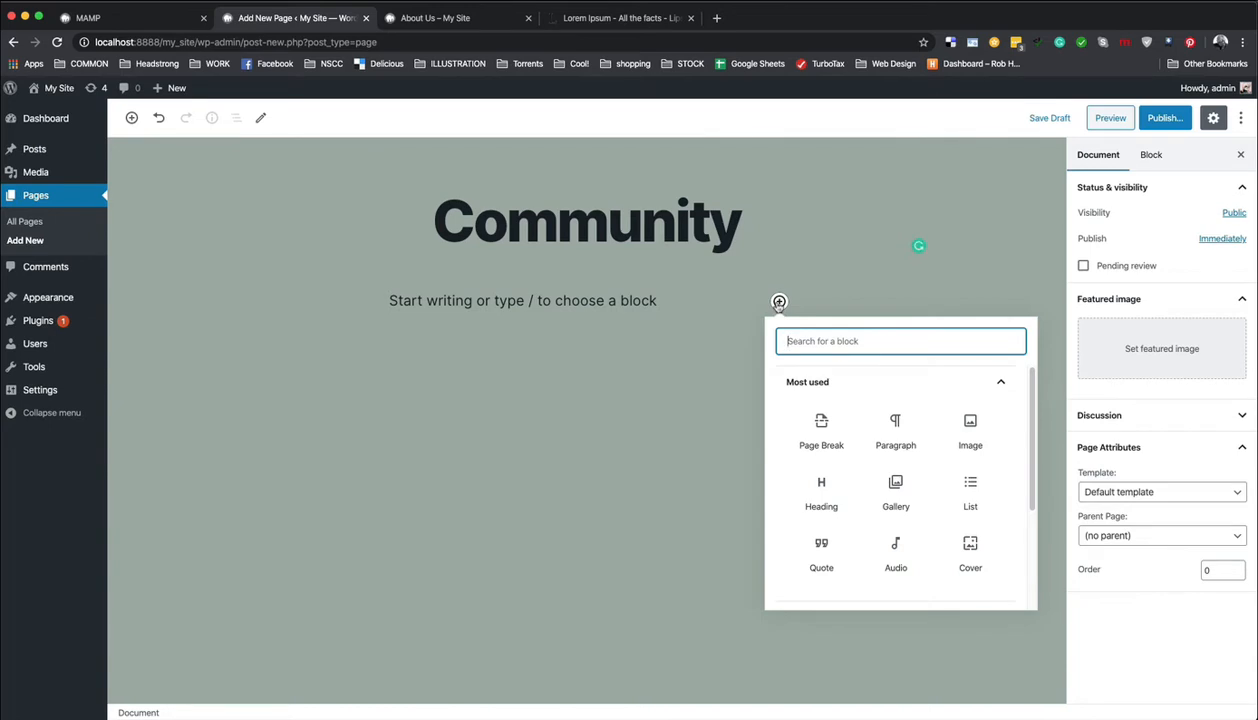
click(816, 545)
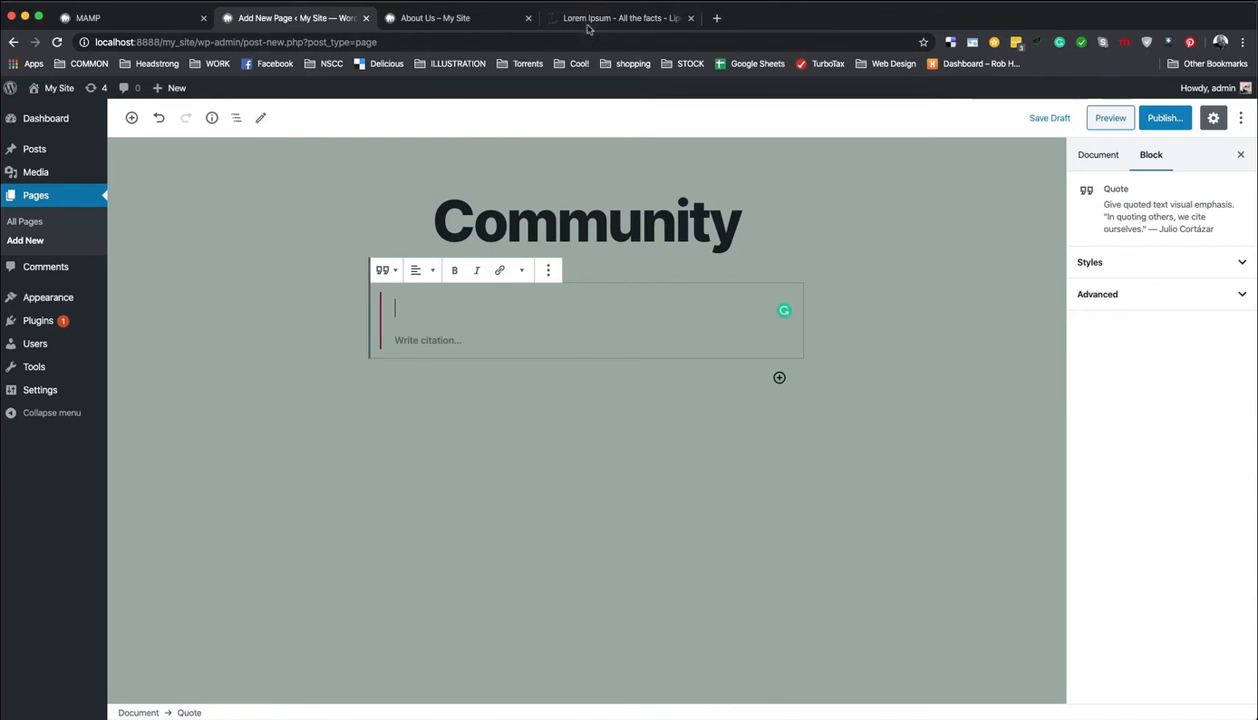
Step: Copy the first two sentences of the second paragraph on the Lorem Ipsum page into the Community page's Quote block
click(592, 20)
click(502, 476)
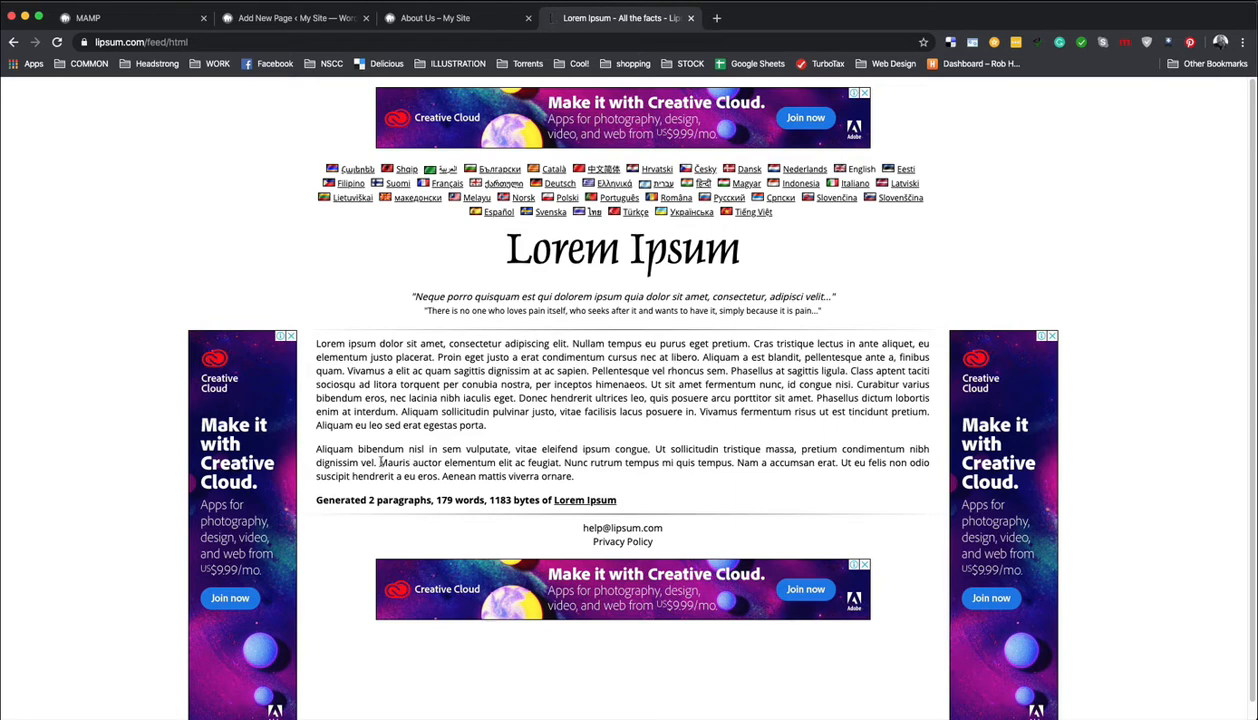
drag(376, 462, 309, 453)
key(super+c)
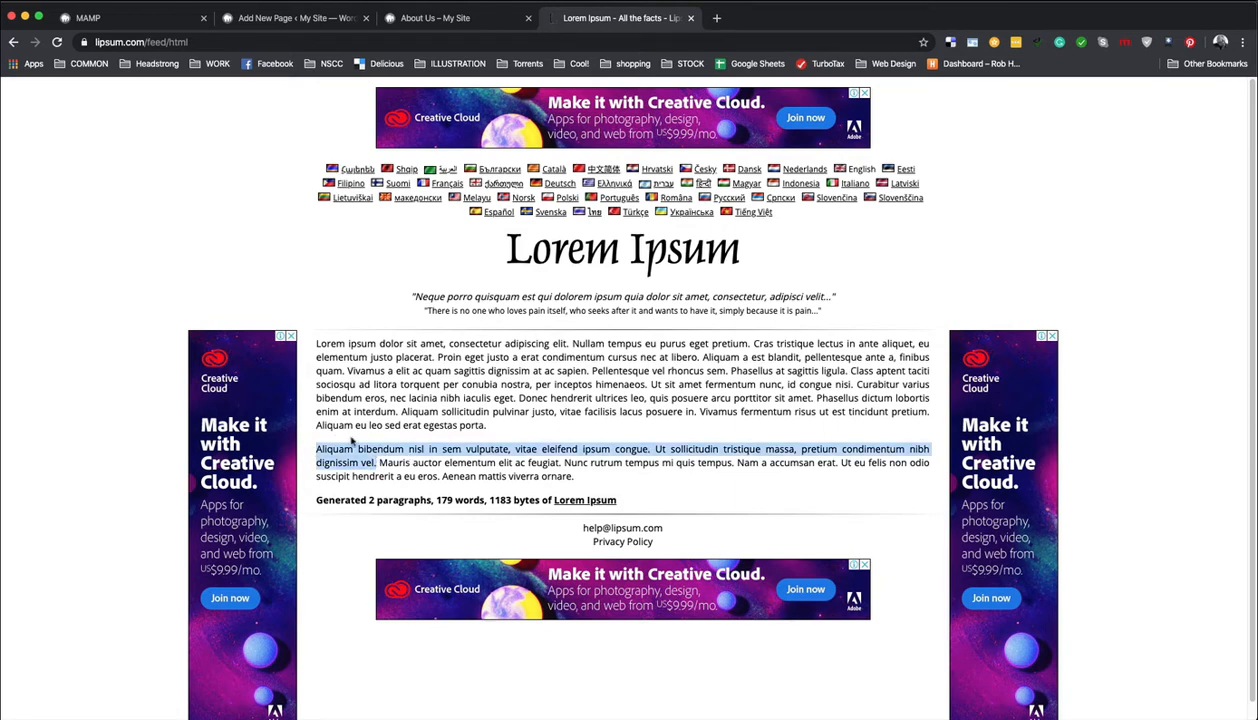
click(339, 20)
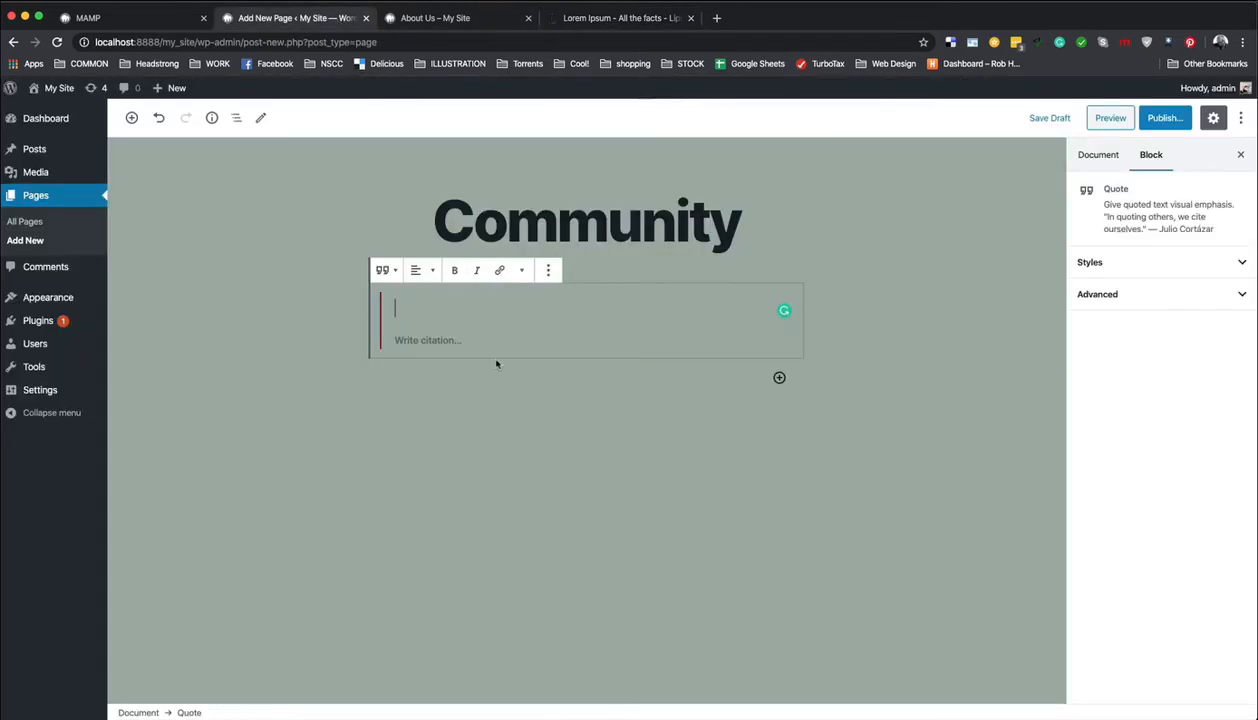
key(super+v)
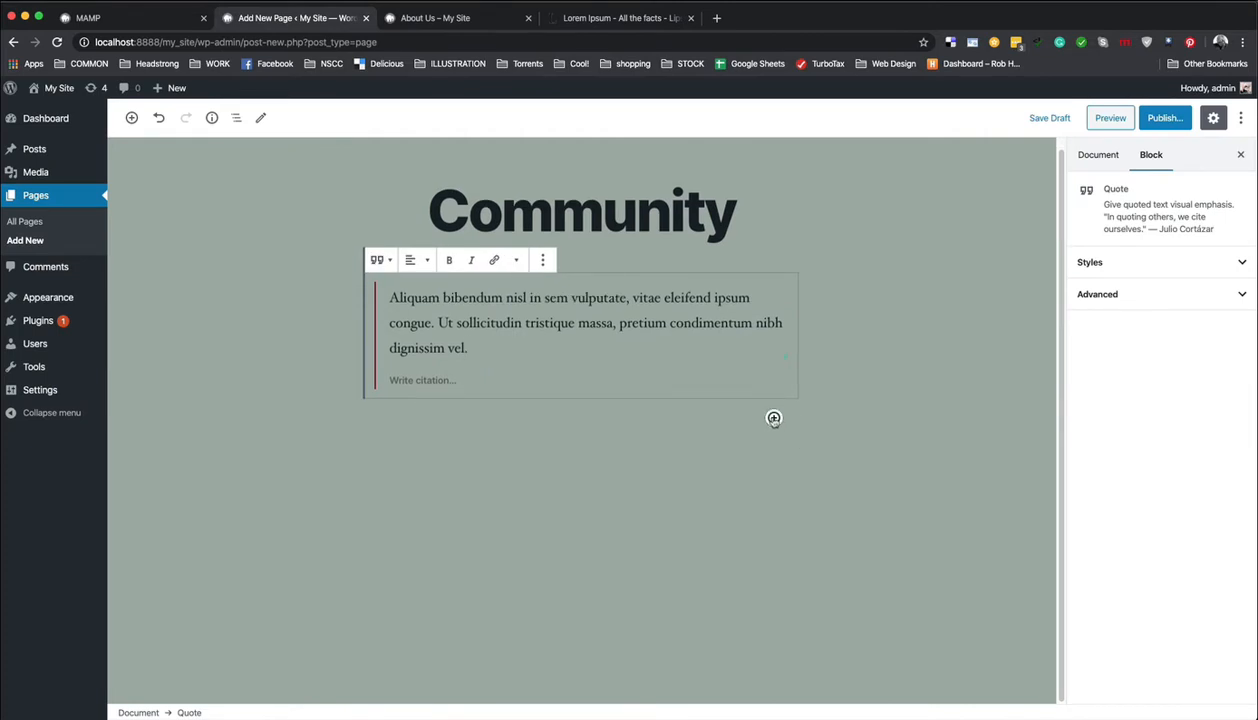
Step: Insert an Image block below the quote and fill it with sunset.jpg from the media library
click(773, 418)
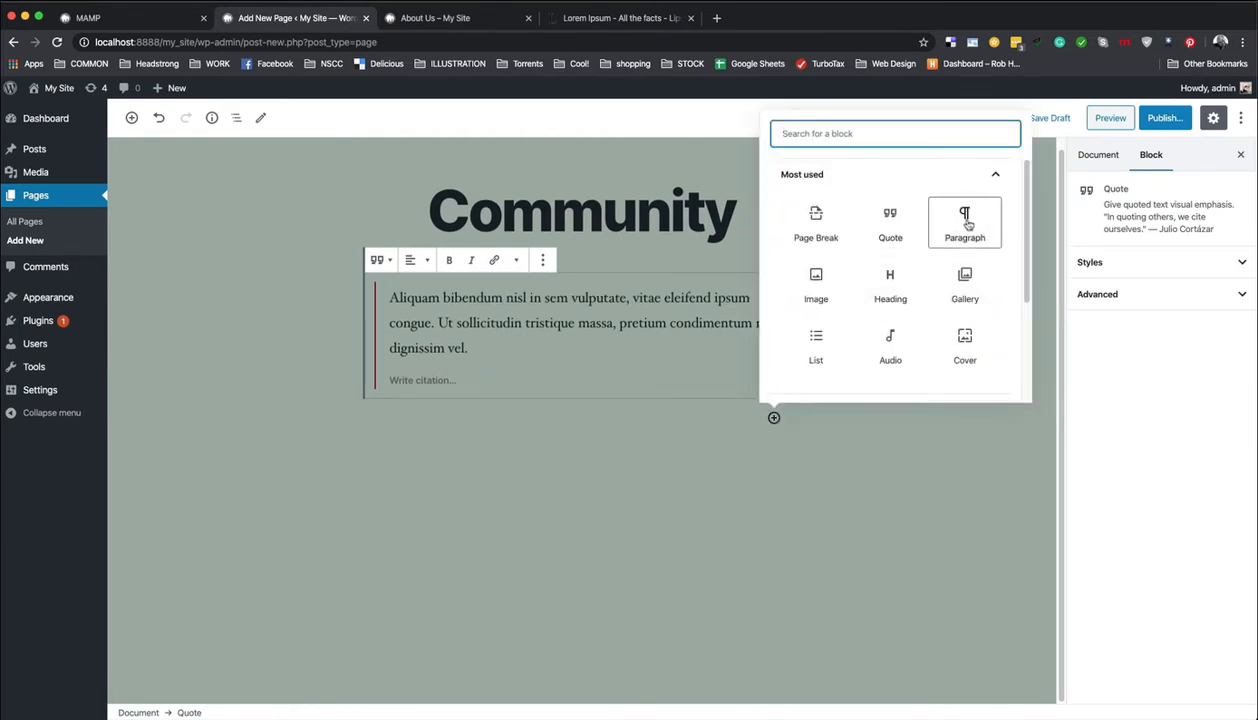
click(816, 278)
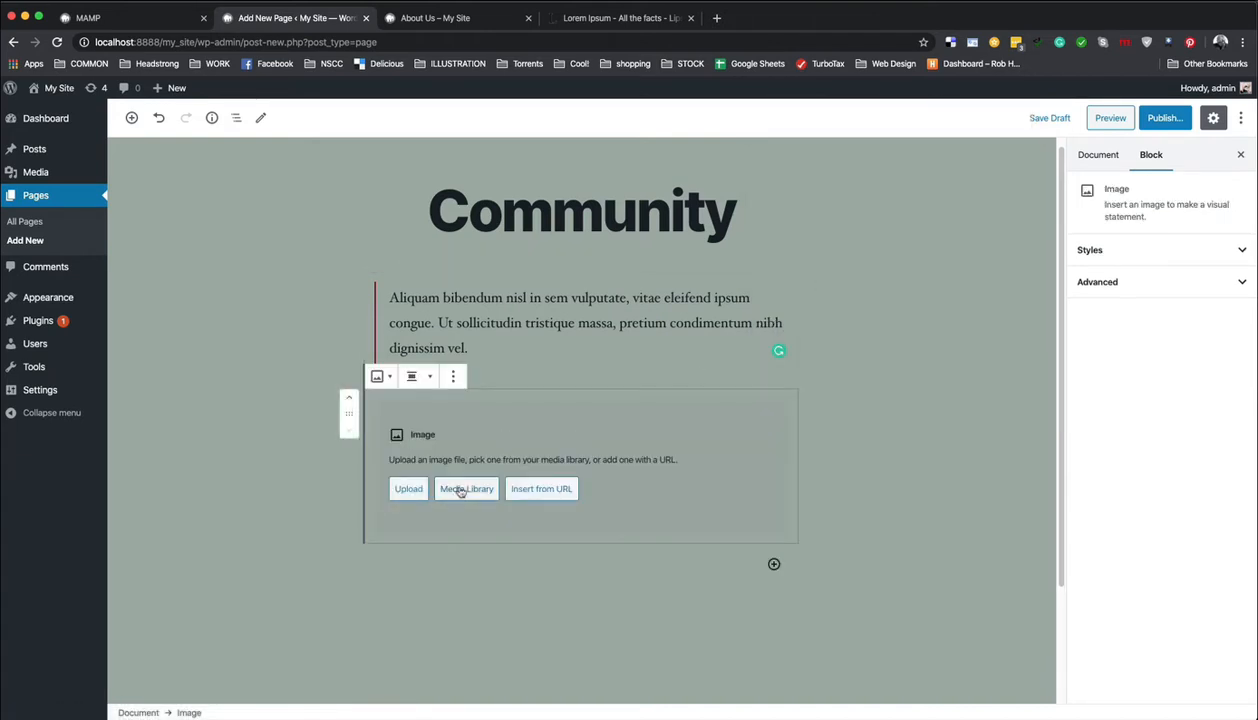
click(463, 489)
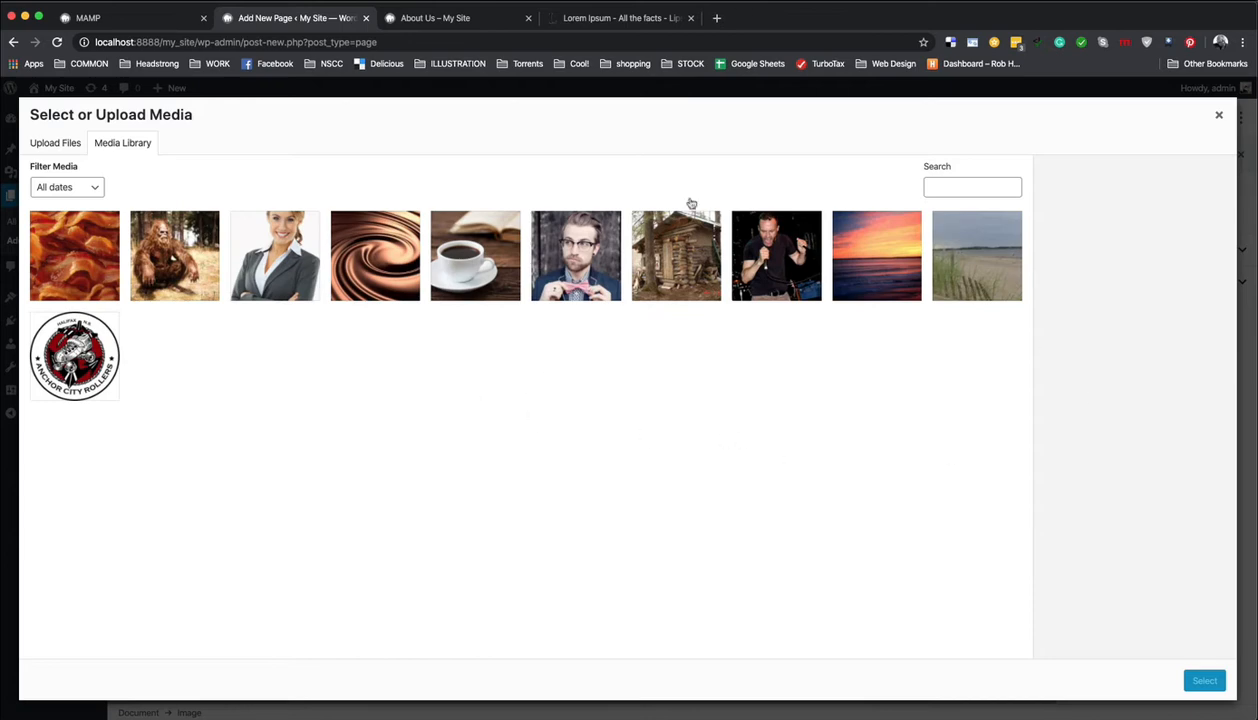
click(868, 275)
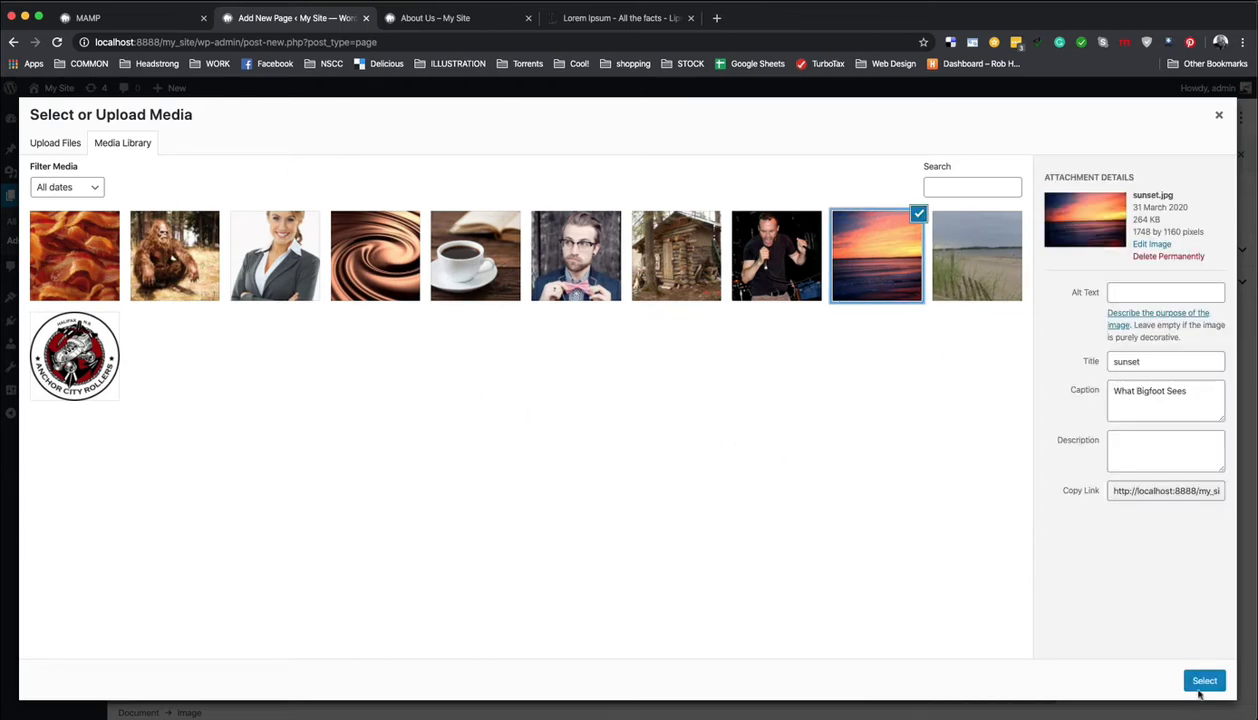
click(1206, 681)
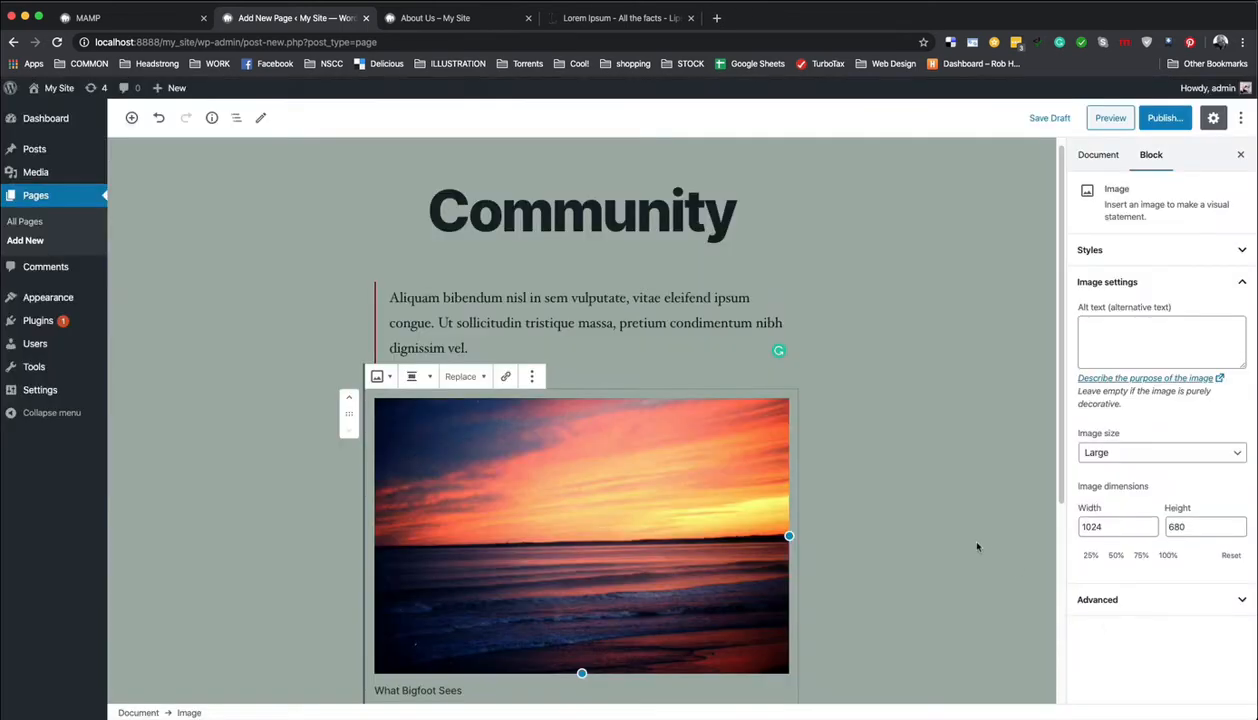
Step: Delete the caption text under the sunset image
scroll(959, 532, down, 1)
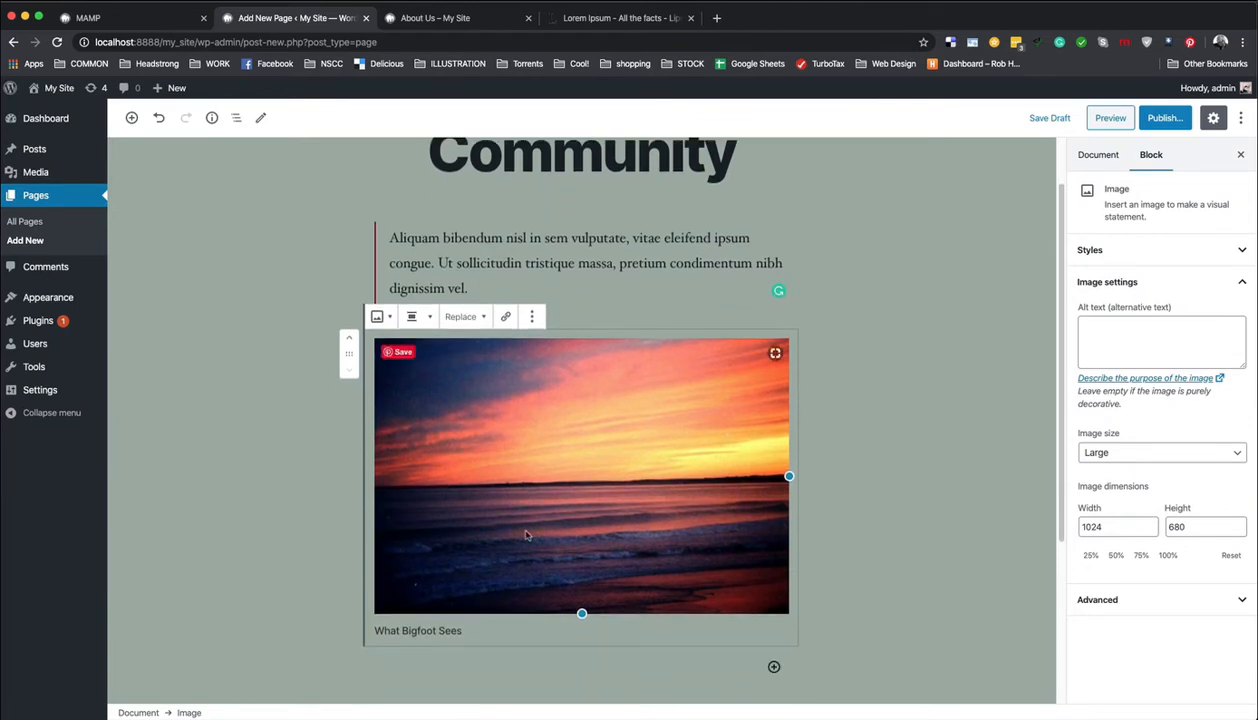
click(456, 626)
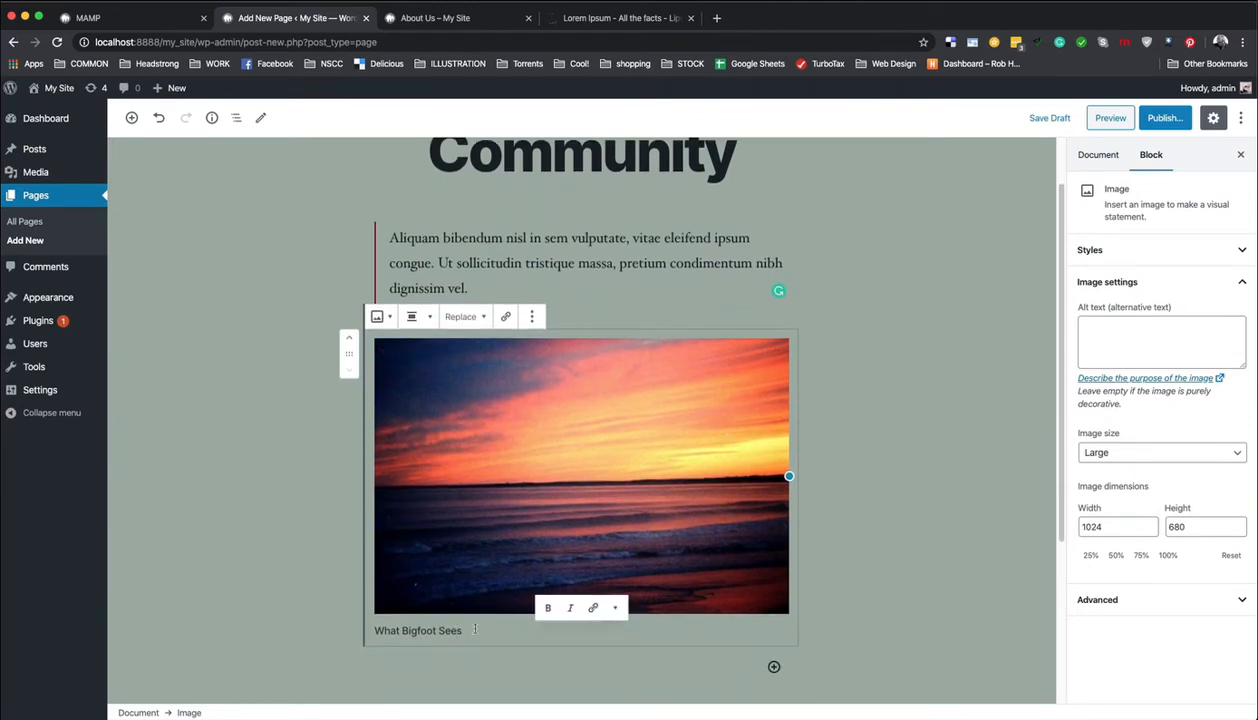
drag(475, 629, 372, 630)
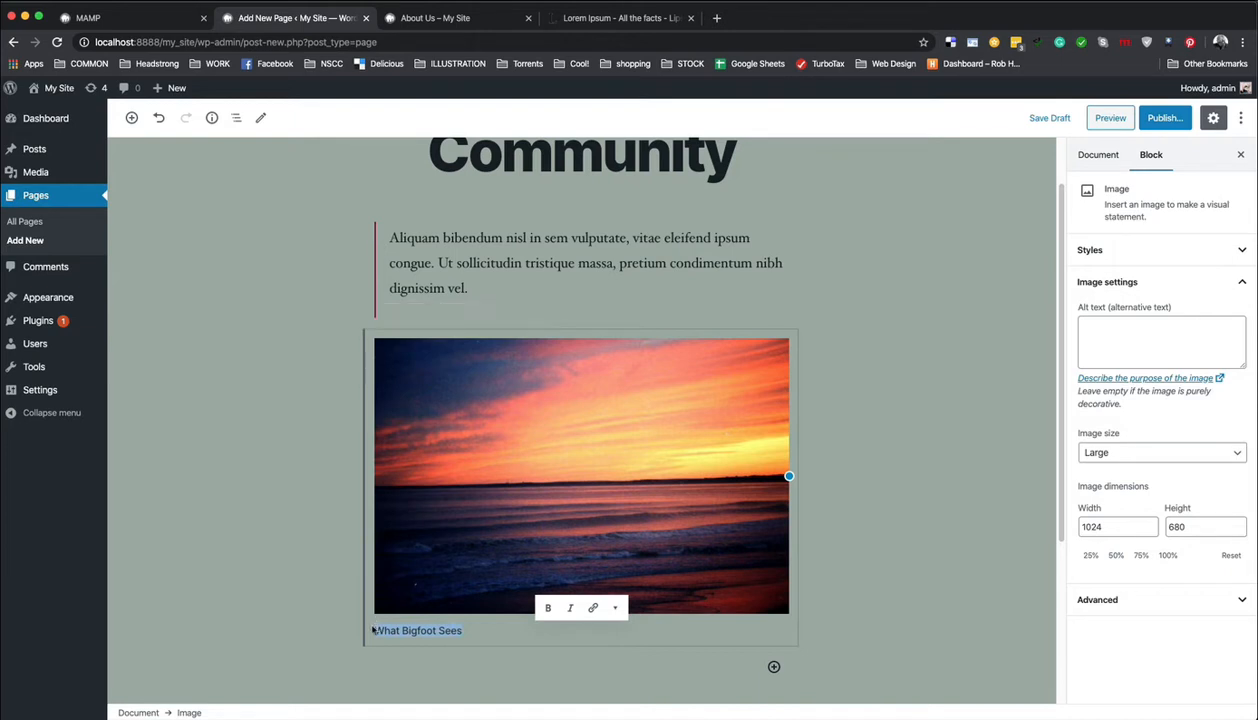
key(BackSpace)
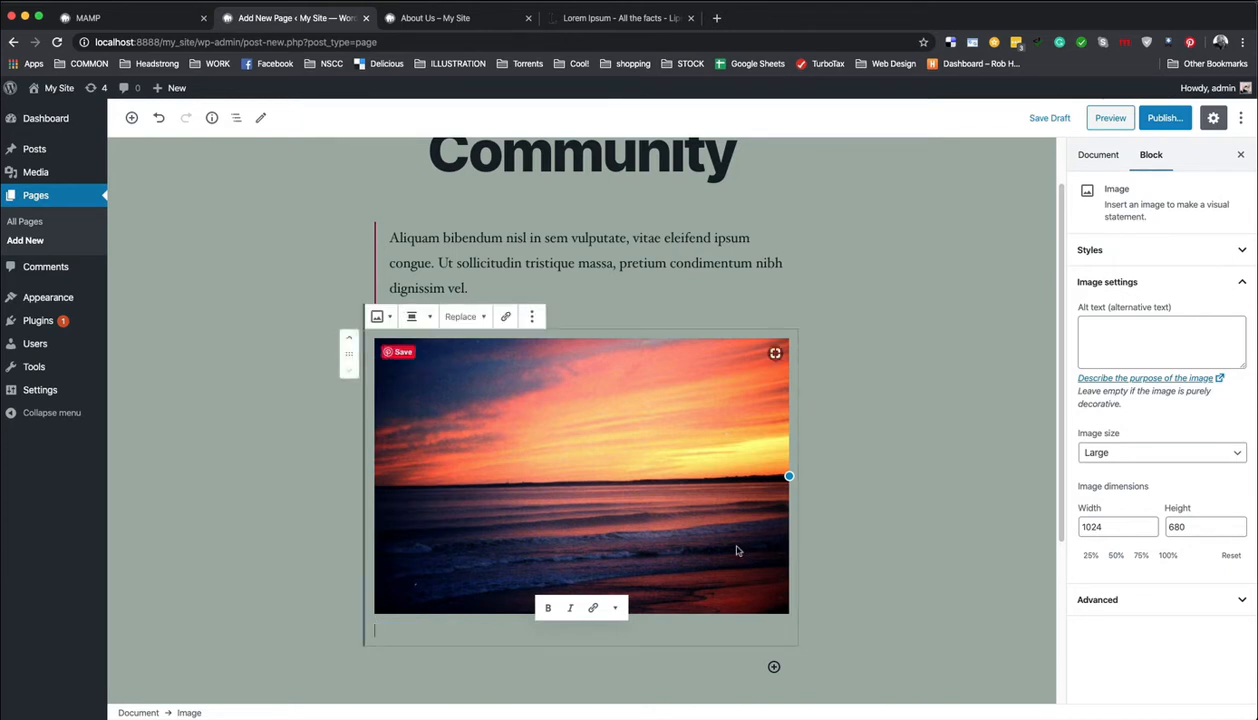
Step: Add a Paragraph block below the sunset image and fill it with the first paragraph copied from the Lorem Ipsum page
scroll(737, 550, down, 1)
scroll(750, 580, up, 3)
scroll(790, 630, down, 2)
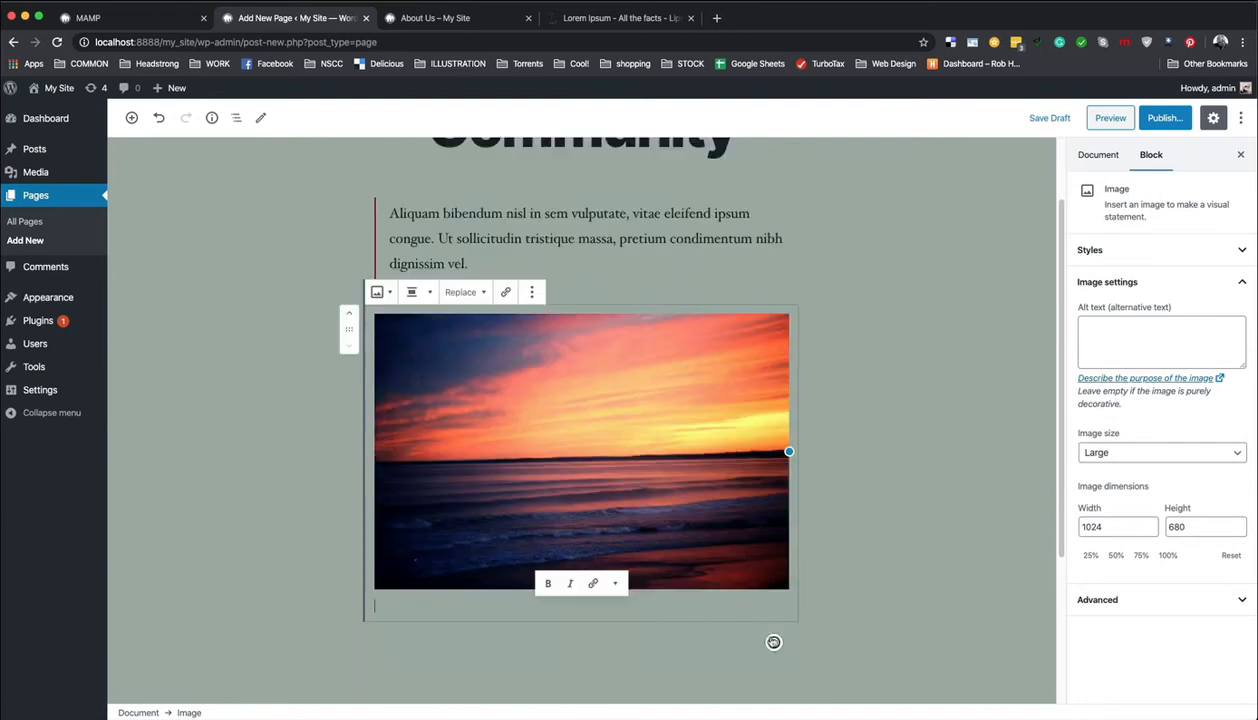
click(773, 642)
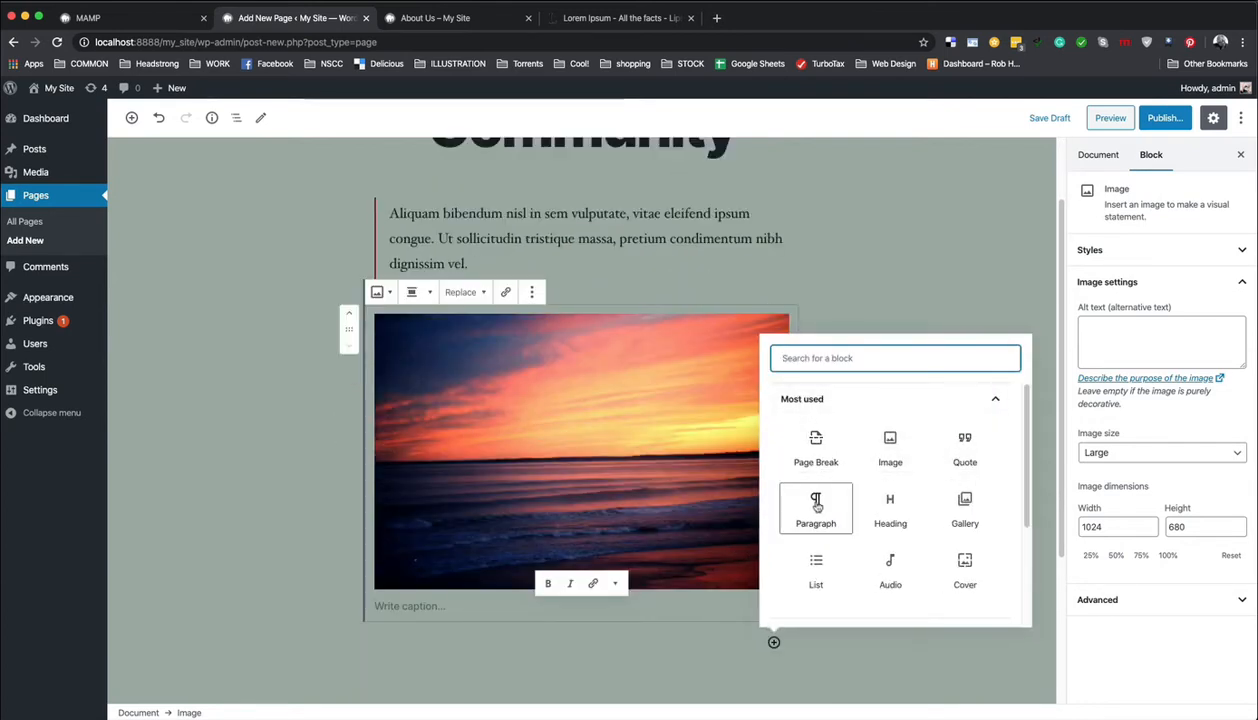
click(816, 506)
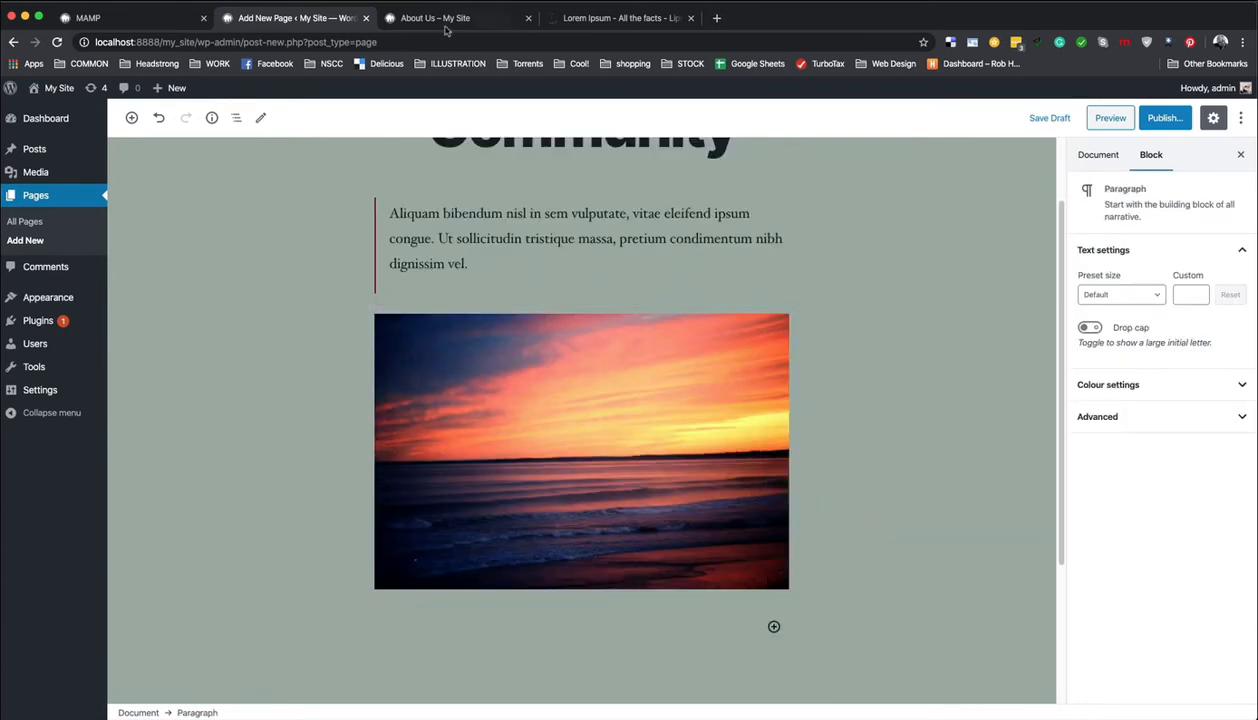
click(612, 18)
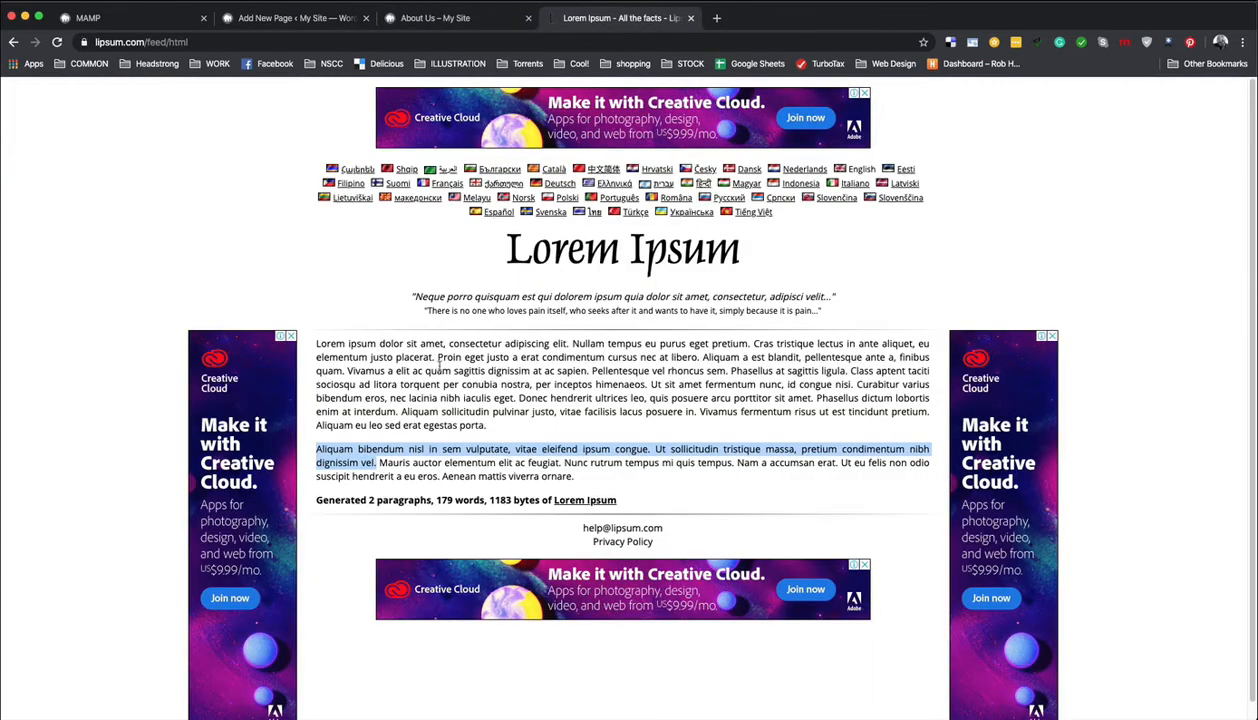
drag(479, 425, 318, 346)
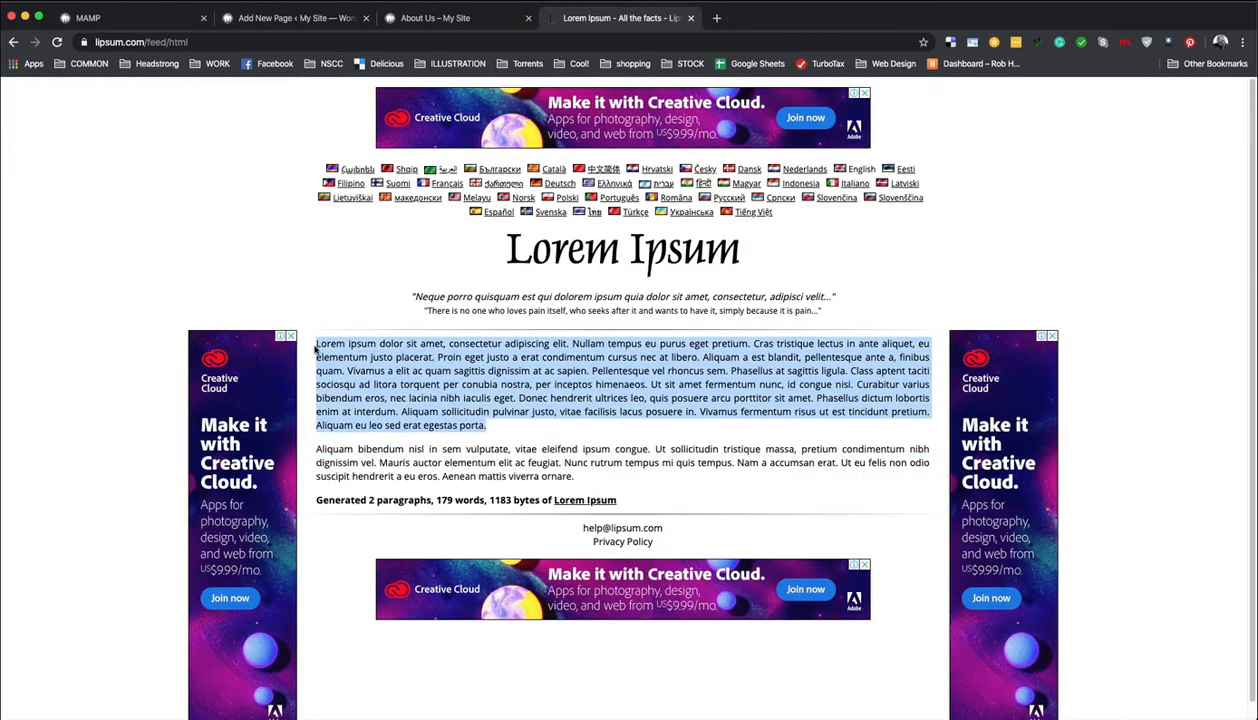
click(289, 10)
scroll(495, 500, down, 3)
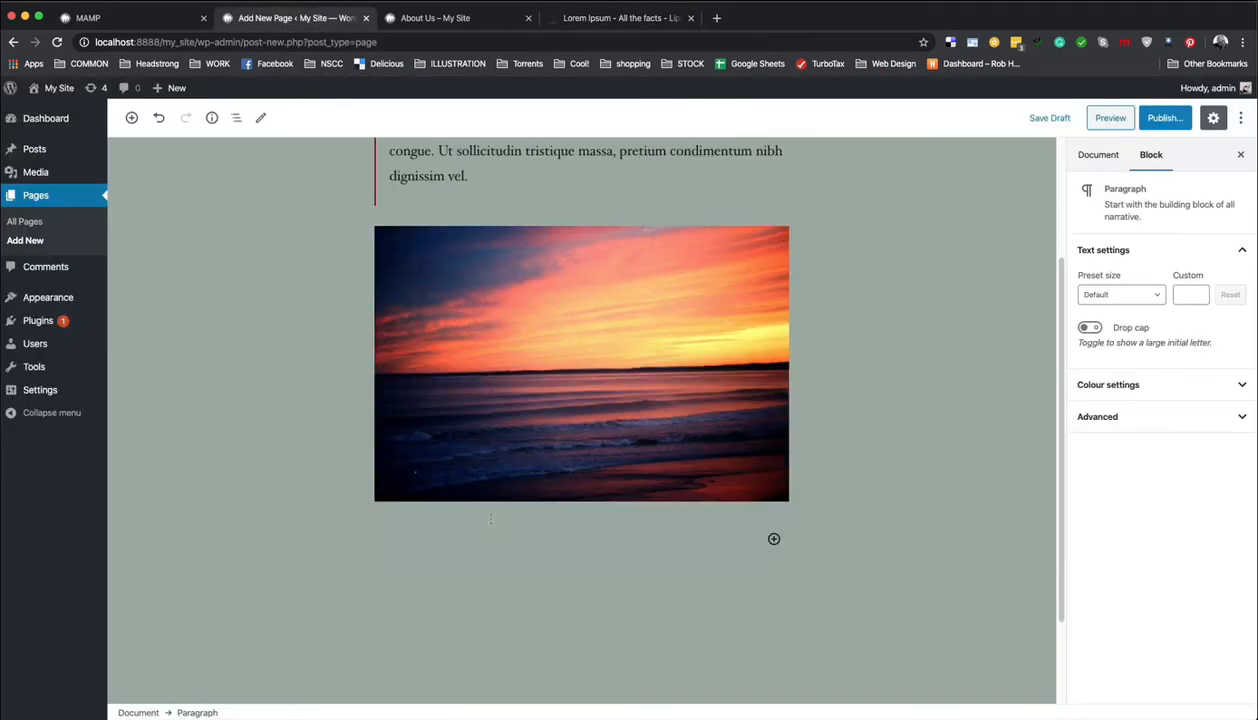
text(Lorem ipsum dolor sit amet, consectetur adipiscing elit. Nullam tempus eu purus eget pretium. Cras tristique lectus in ante aliquet, eu elementum justo placerat. Proin eget justo a erat condimentum cursus nec at libero. Aliquam a est blandit, pellentesque ante a, finibus quam. Vivamus a elit ac quam sagittis dignissim at ac sapien. Pellentesque vel rhoncus sem. Phasellus at sagittis ligula. Class aptent taciti sociosqu ad litora torquent per conubia nostra, per inceptos himenaeos. Ut sit amet fermentum nunc, id congue nisi. Curabitur varius bibendum eros, nec lacinia nibh iaculis eget. Donec hendrerit ultrices leo, quis posuere arcu porttitor sit amet. Phasellus dictum lobortis enim at interdum. Aliquam sollicitudin pulvinar justo, vitae facilisis lacus posuere in. Vivamus fermentum risus ut est tincidunt pretium. Aliquam eu leo sed erat egestas porta.)
Step: Review the Community page's content and publish the page
scroll(507, 518, up, 5)
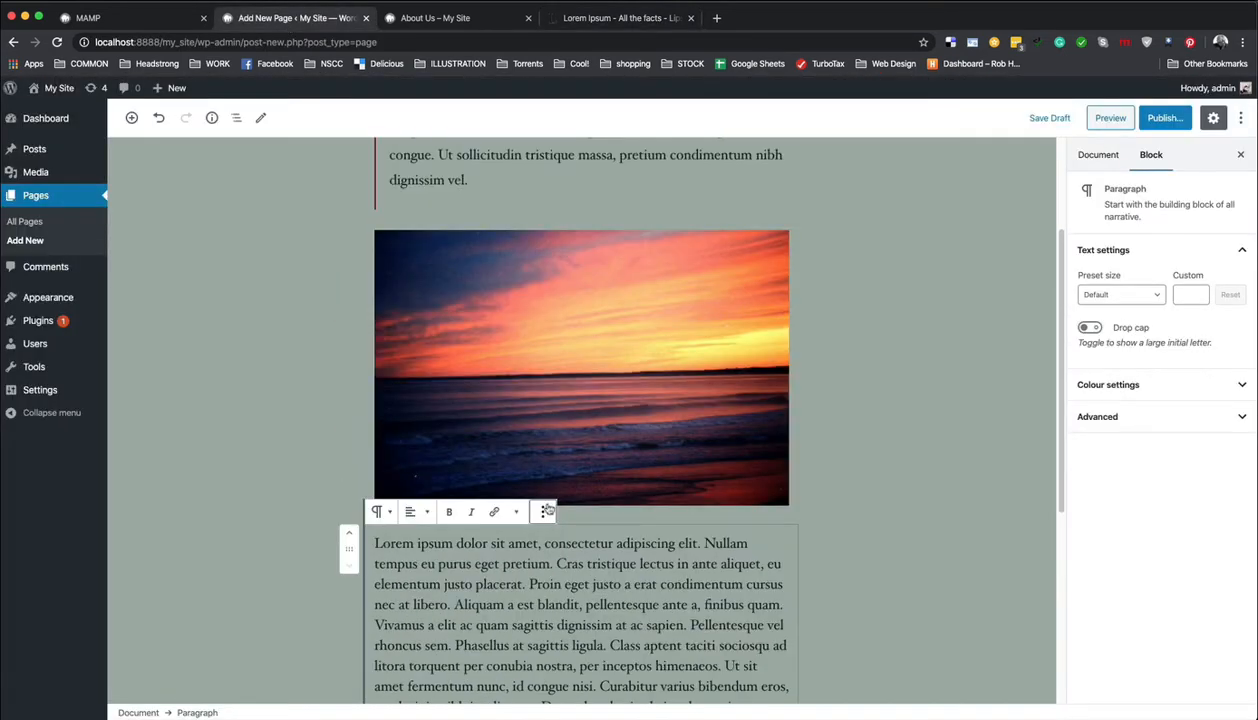
scroll(547, 508, down, 5)
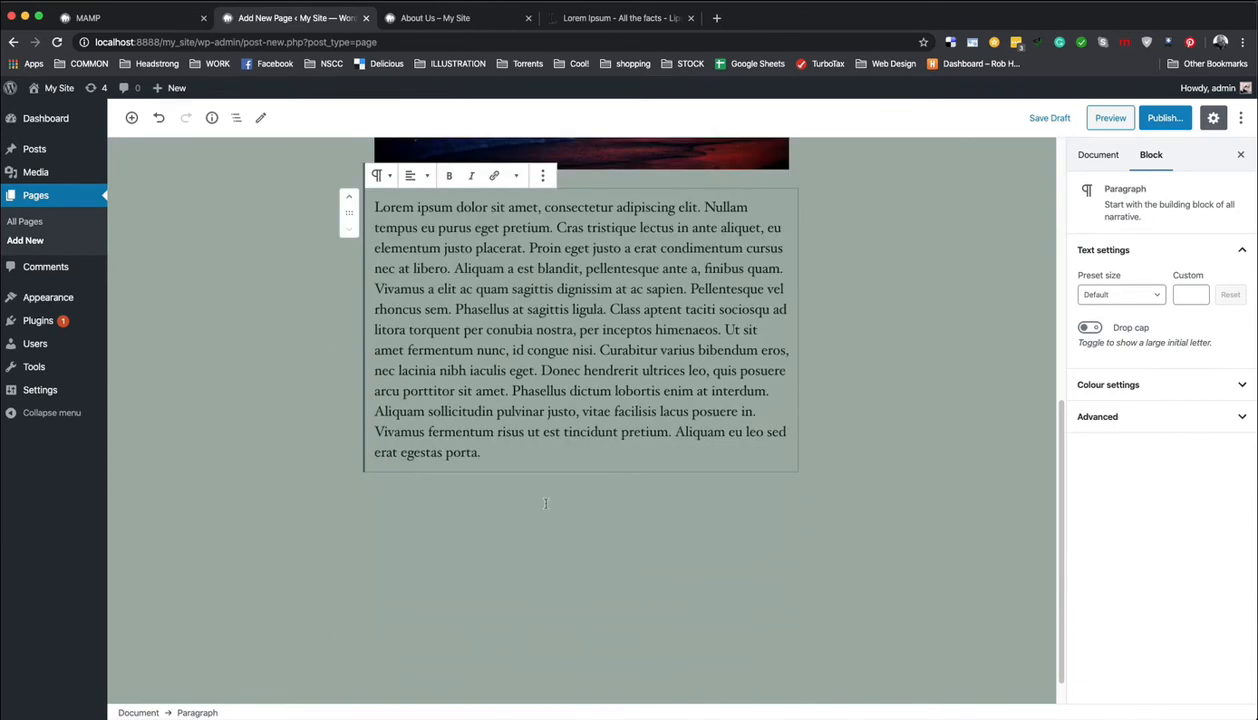
scroll(547, 508, up, 5)
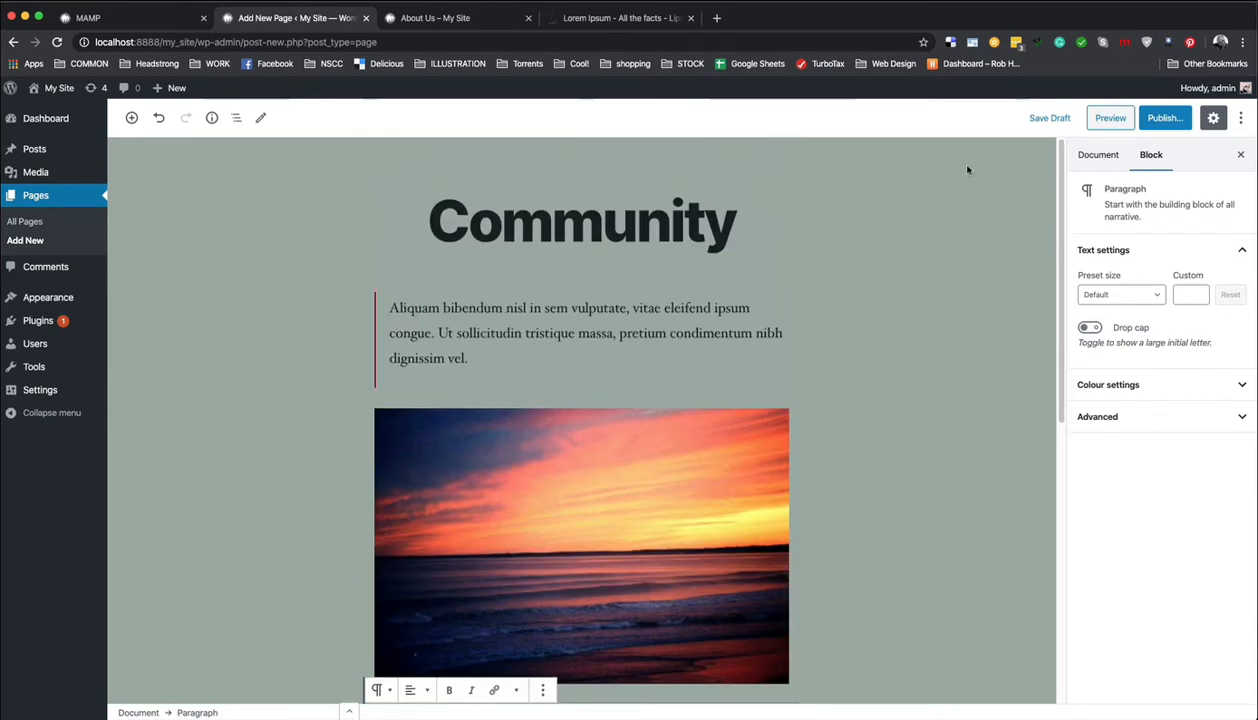
click(1164, 119)
click(1163, 119)
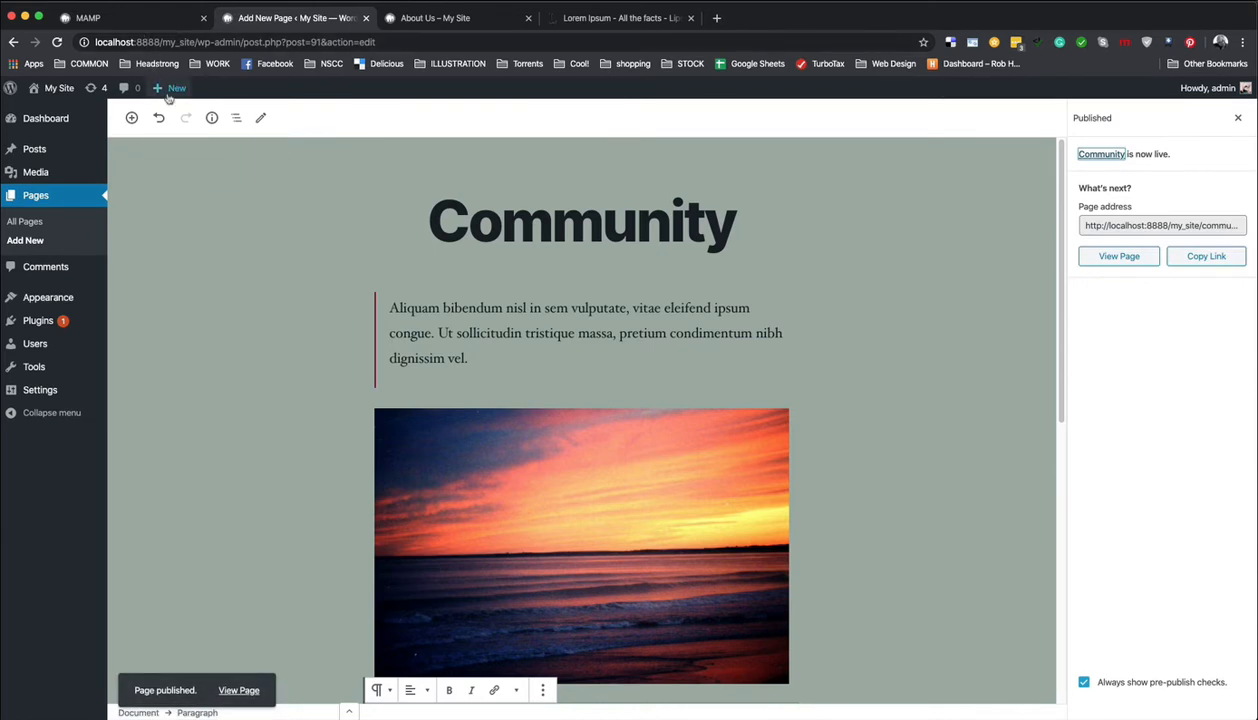
mouse_move(169, 95)
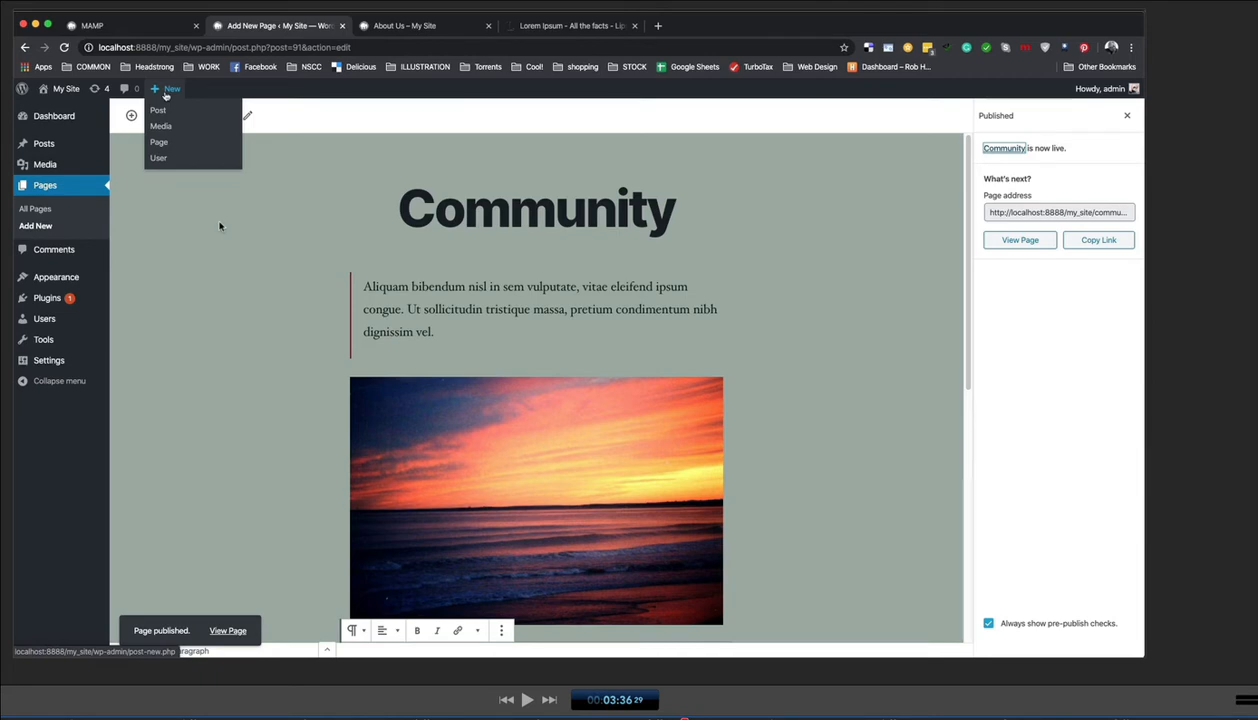
key(super+Tab)
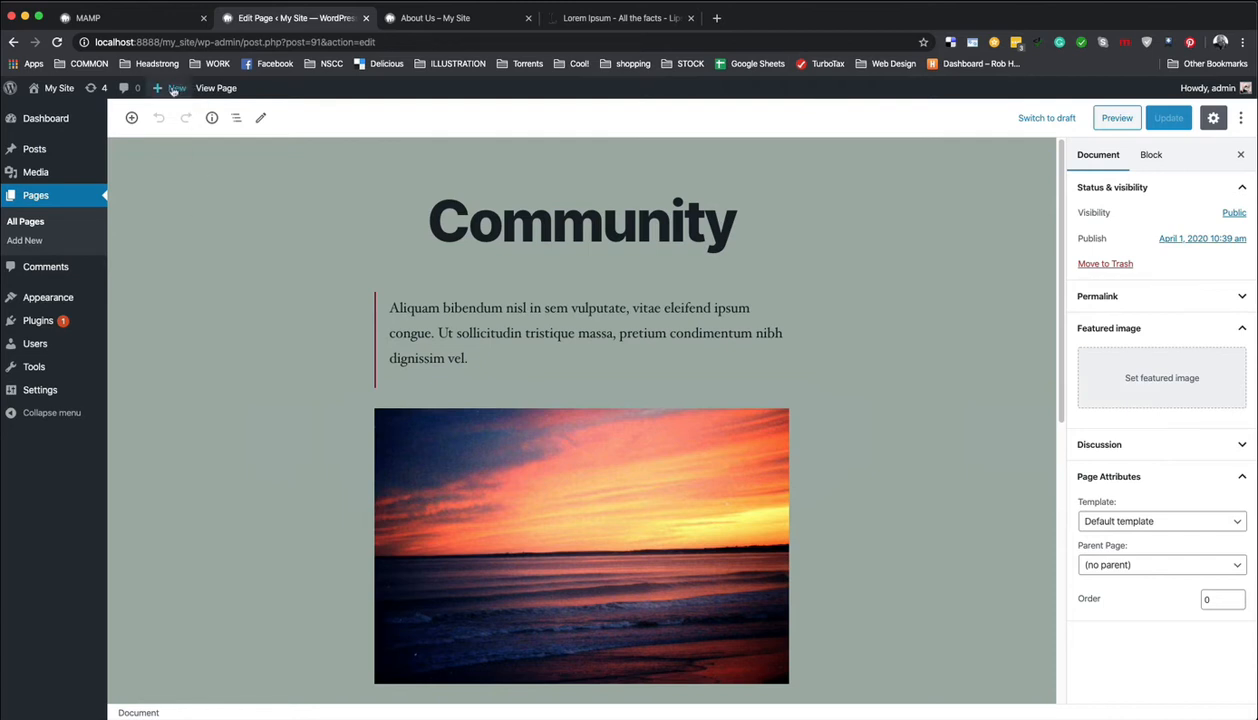
mouse_move(172, 91)
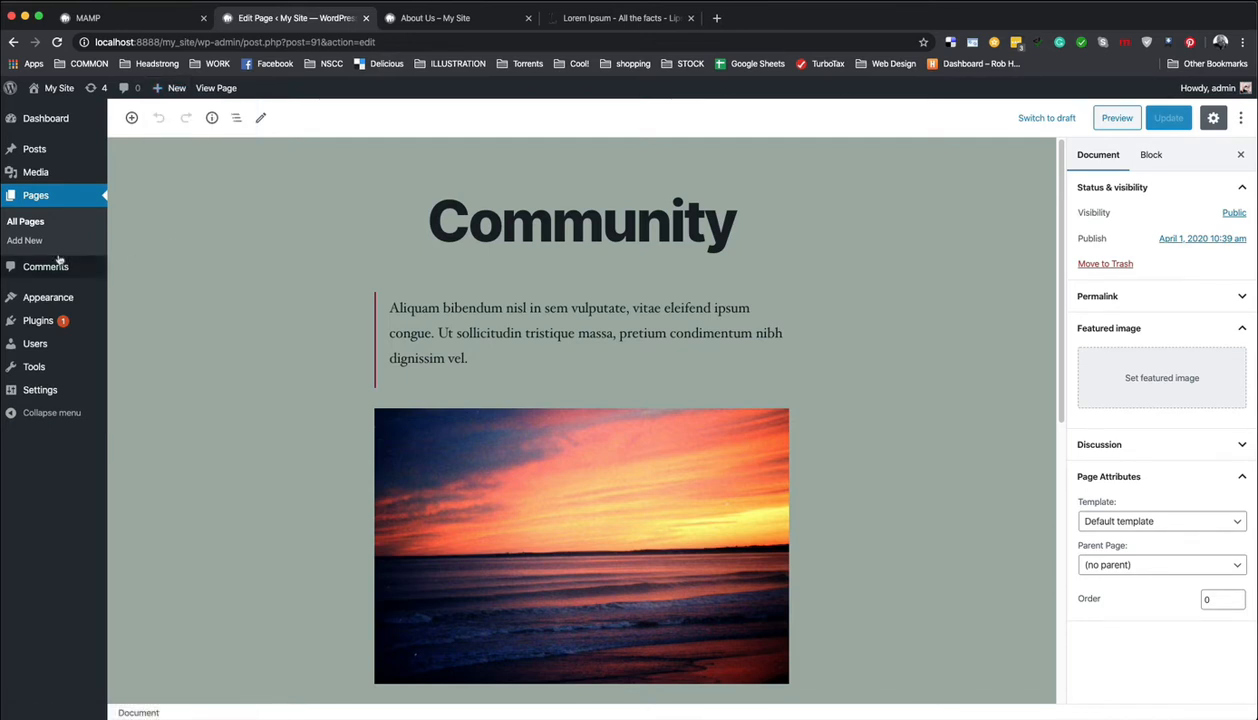
Step: Create another new page and title it "Testimonials"
click(23, 242)
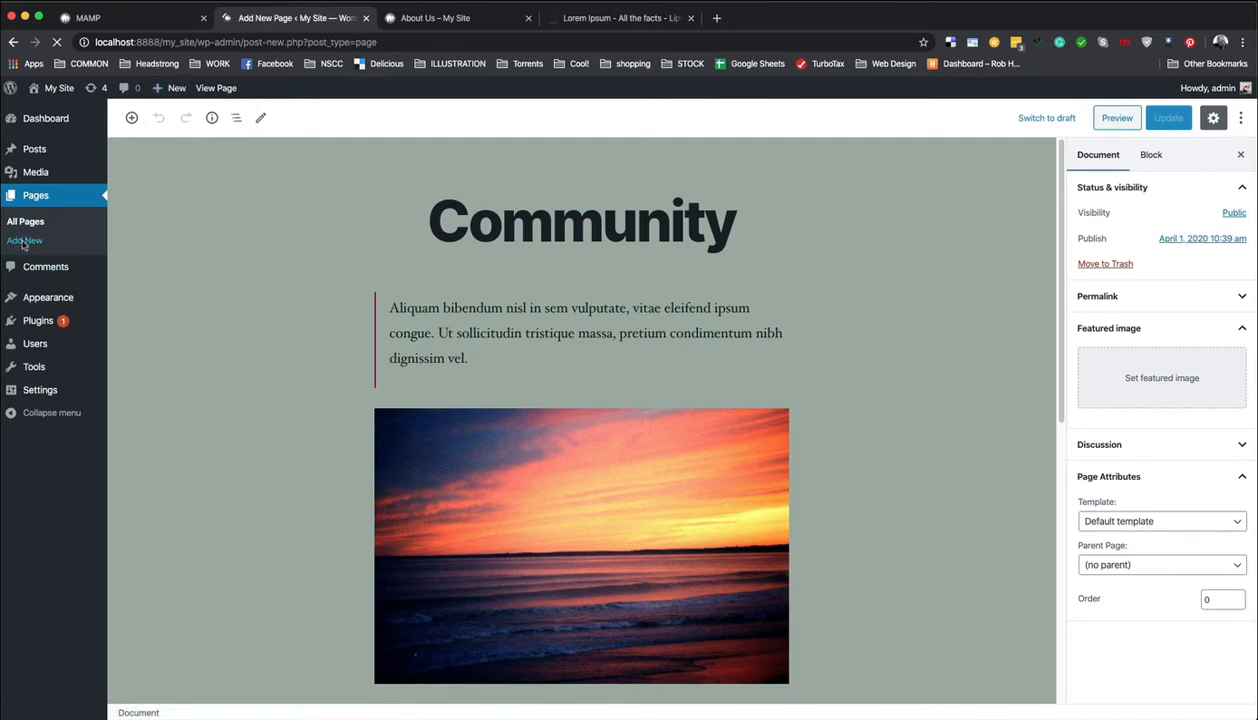
text(T)
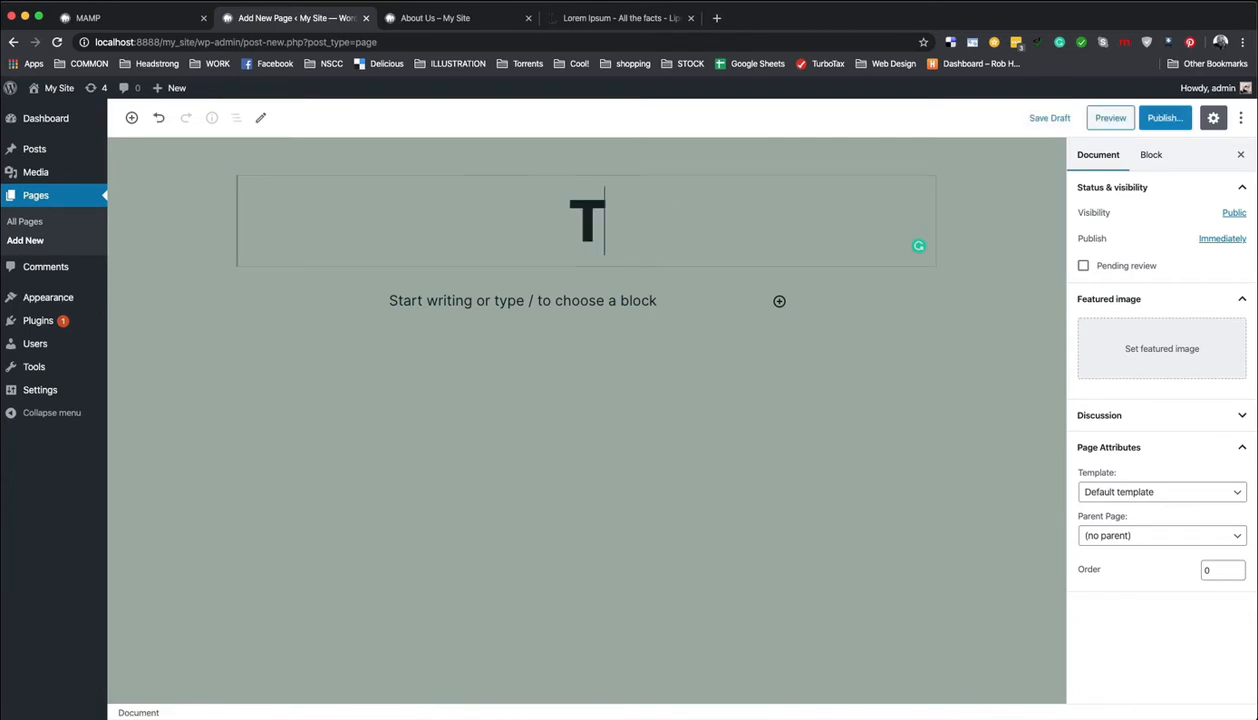
text(estimonli)
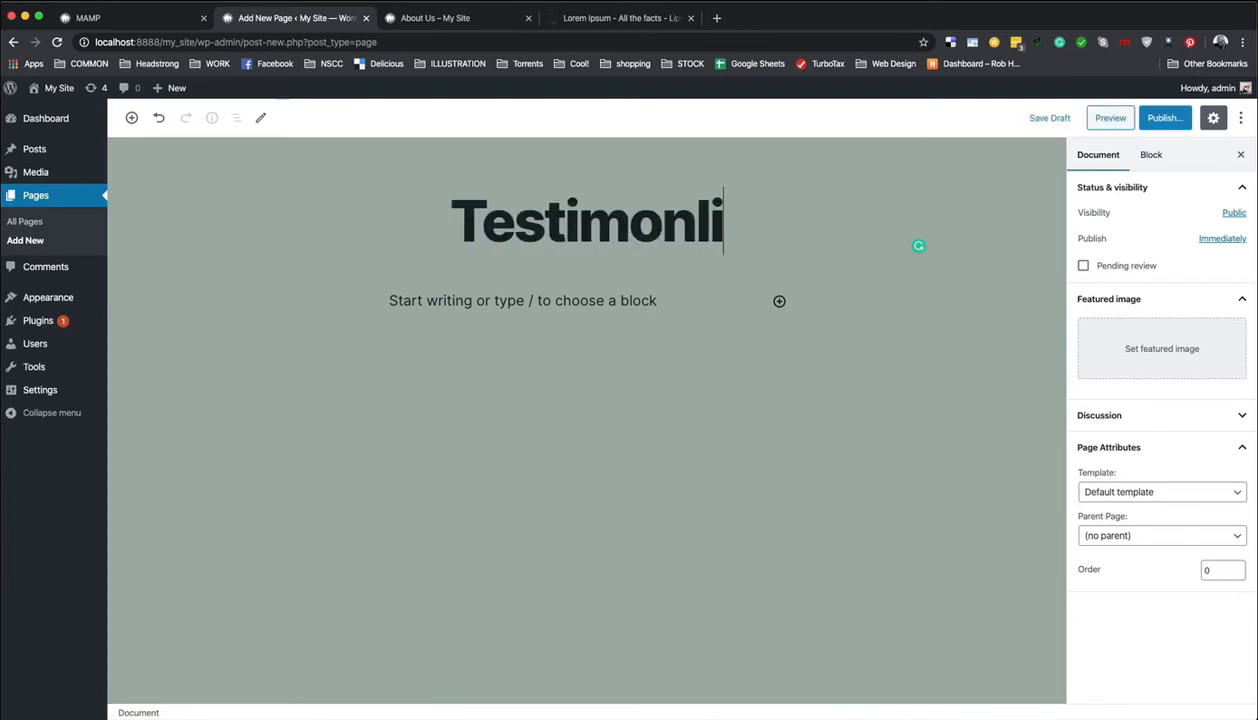
key(BackSpace)
key(BackSpace)
text(ials)
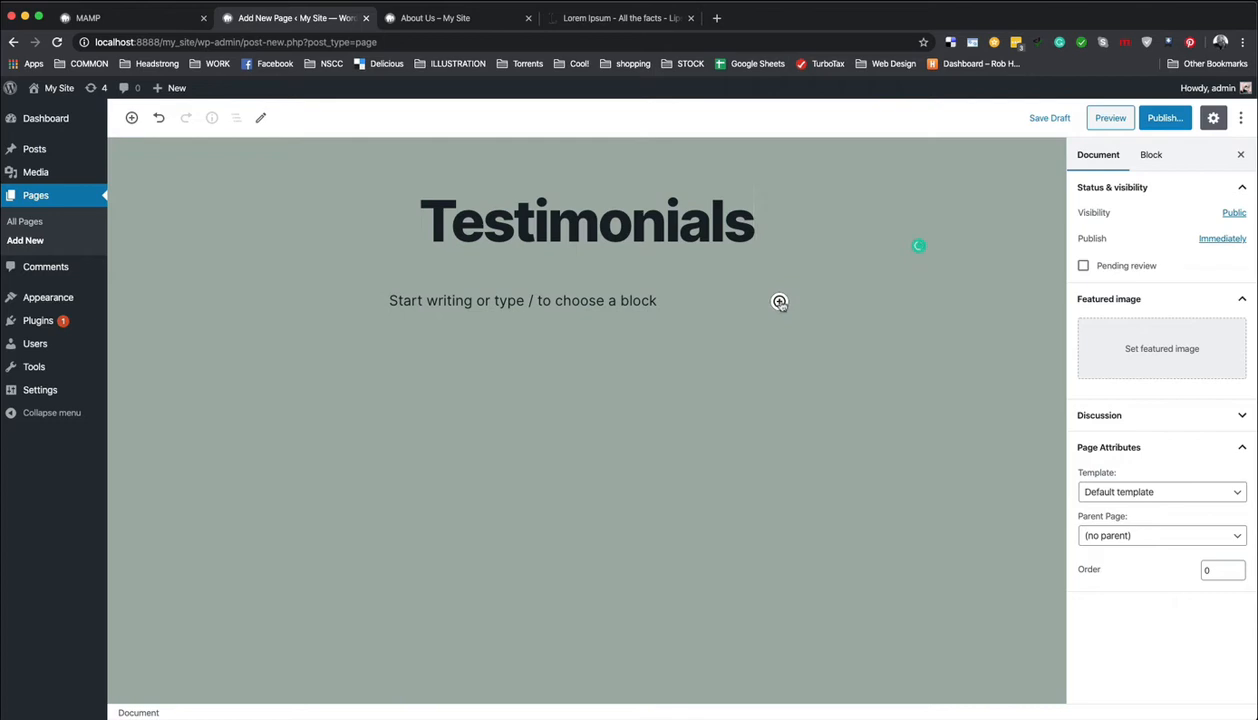
Step: Insert a full-width Image block below the Testimonials title and transform it into a Cover block
click(779, 301)
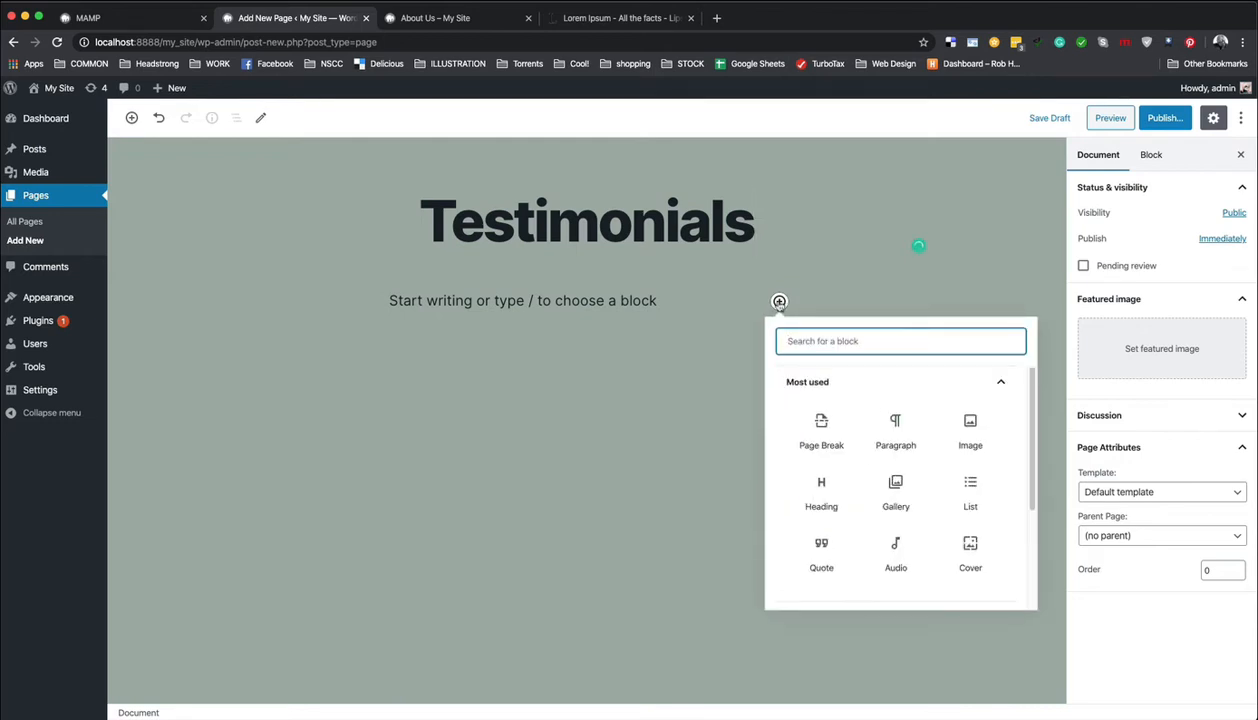
click(968, 428)
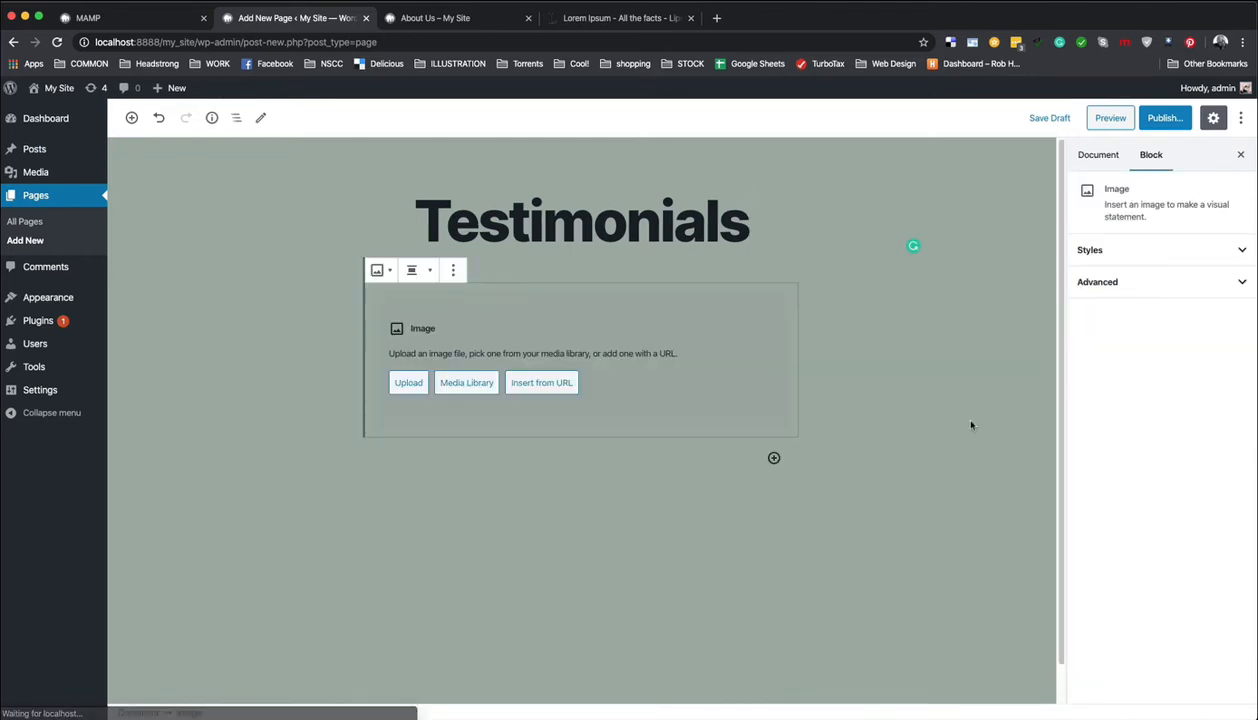
click(429, 271)
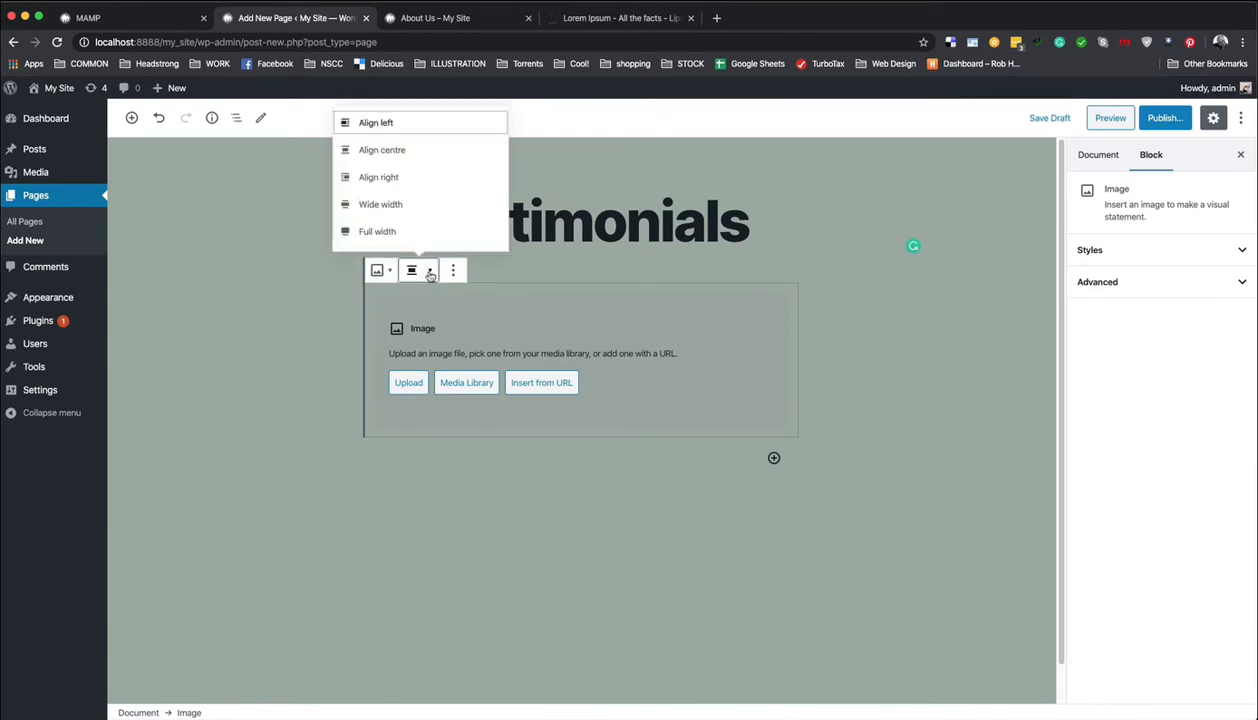
click(377, 231)
click(122, 270)
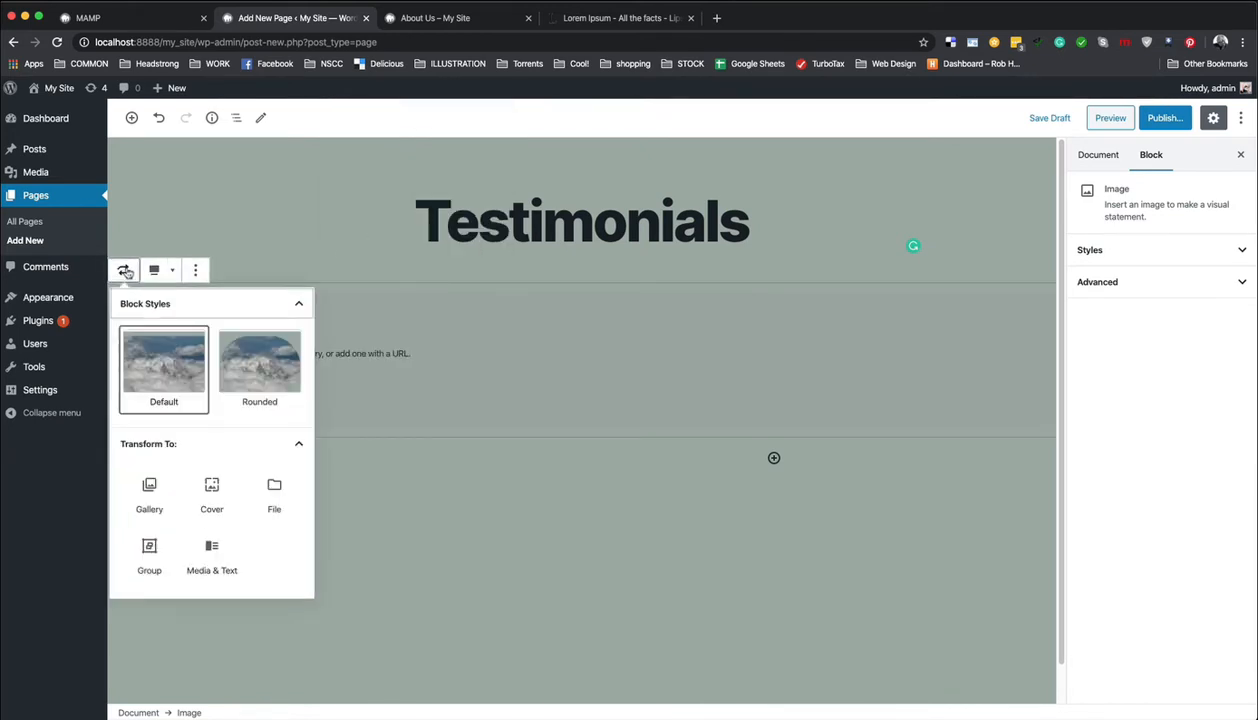
click(212, 492)
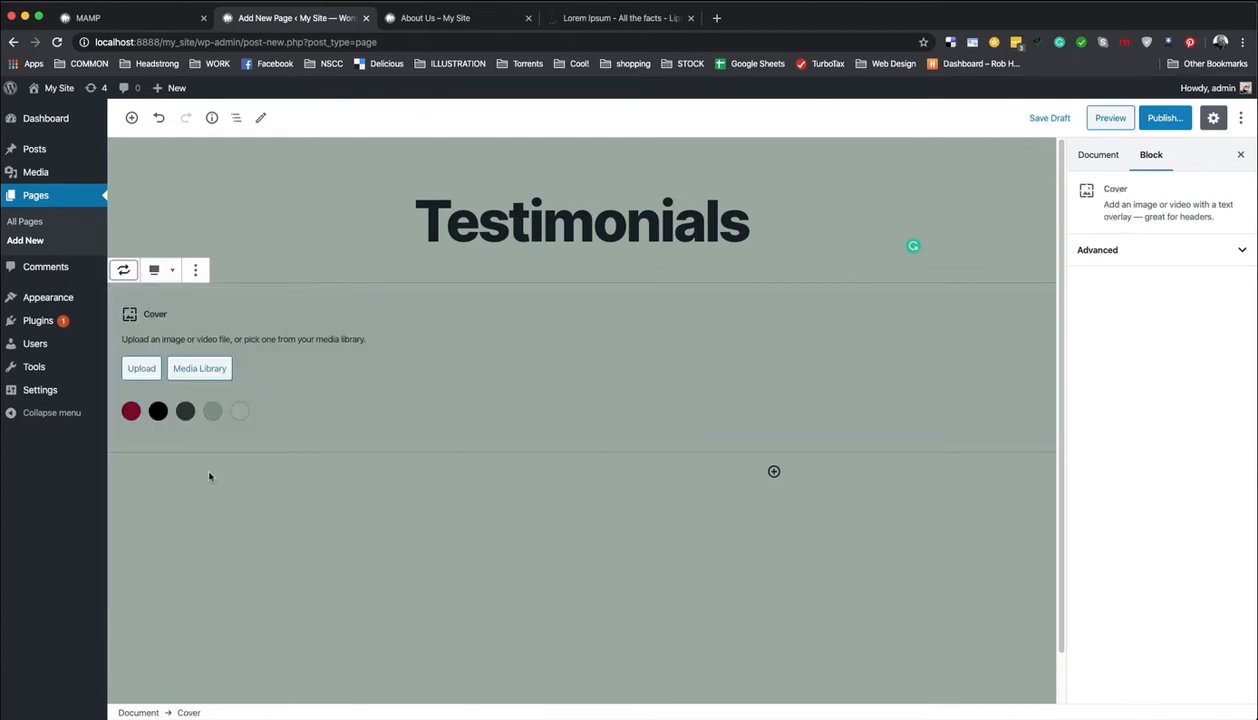
Step: Set chocolate.jpg from the media library as the Cover block's background image
click(200, 369)
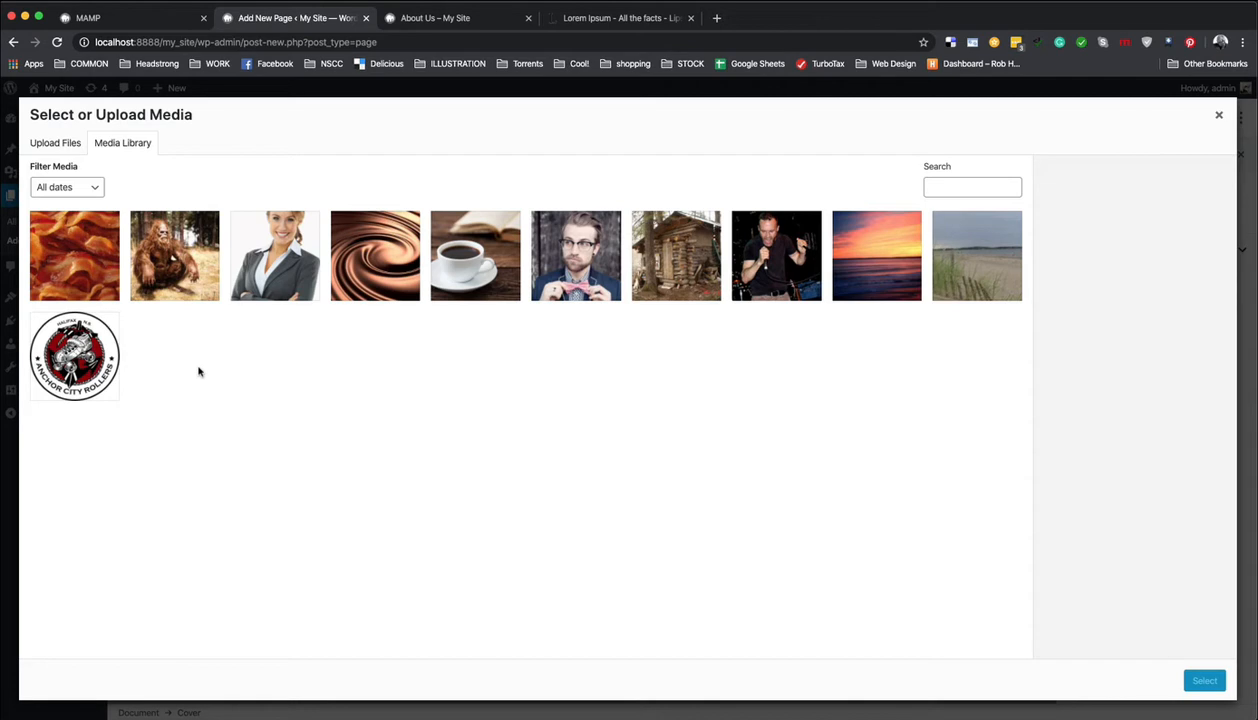
click(367, 262)
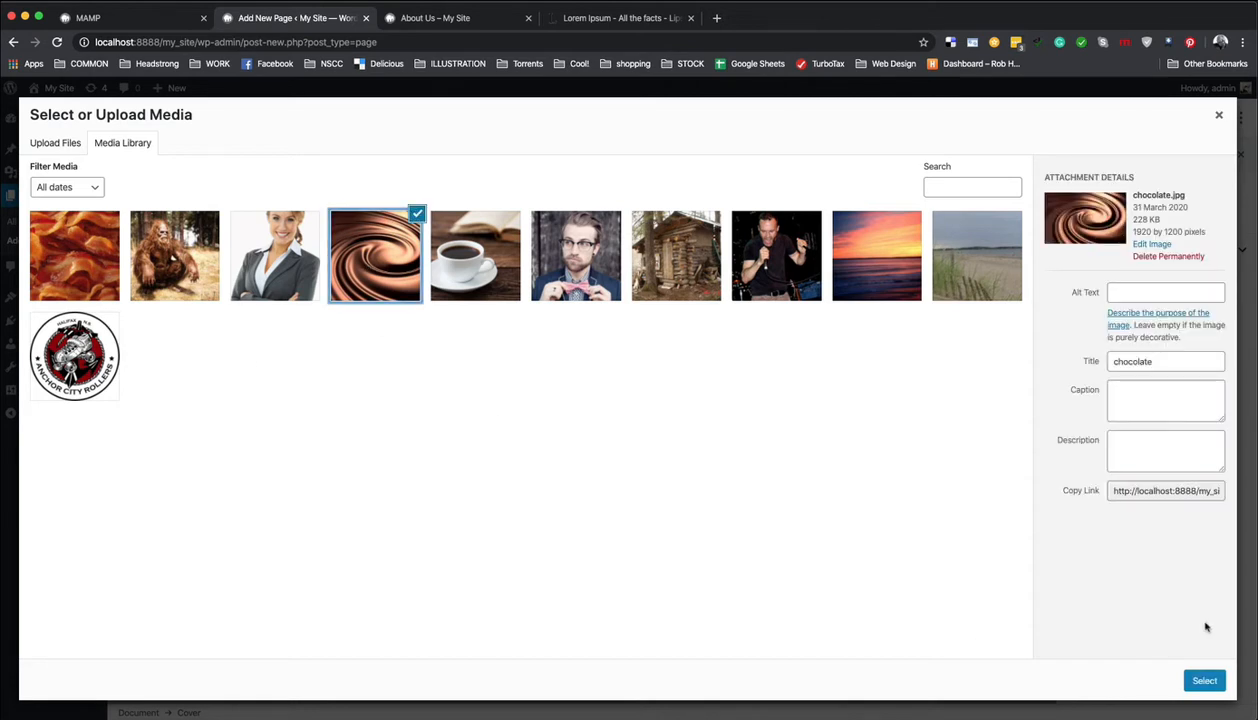
click(1204, 680)
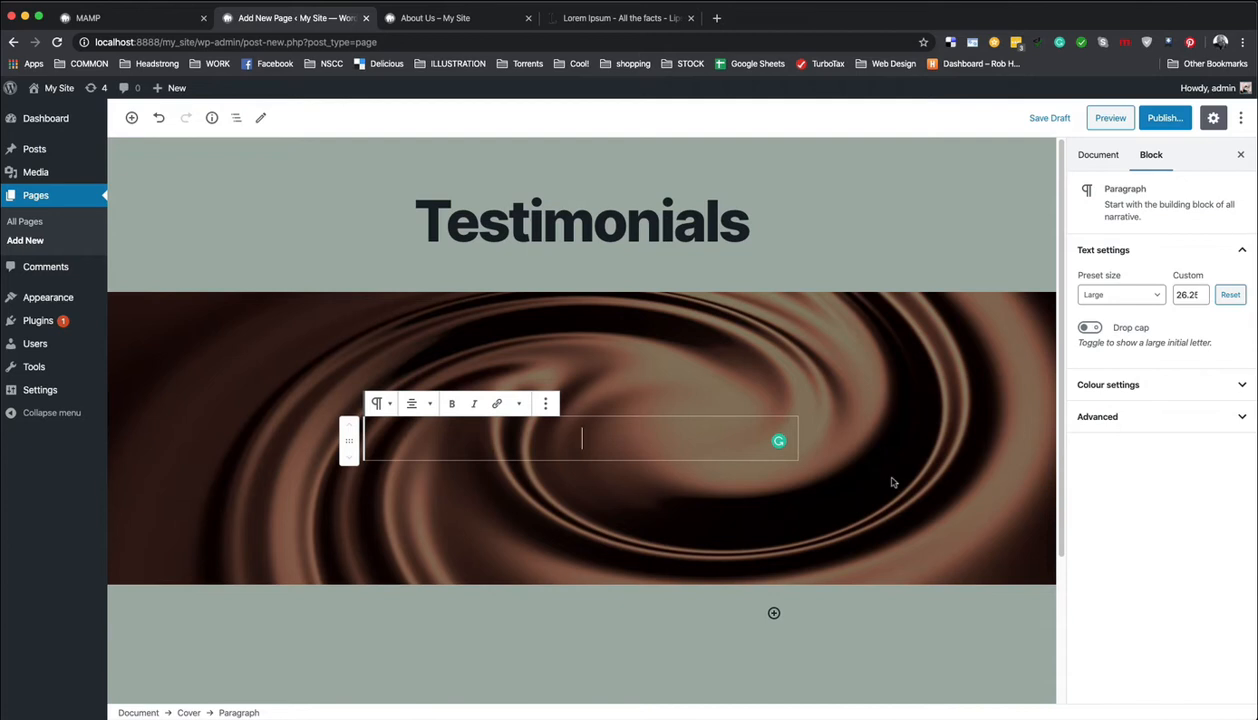
Step: Enter the text "People Like Us. People Really Like Us!" over the cover image
text(People )
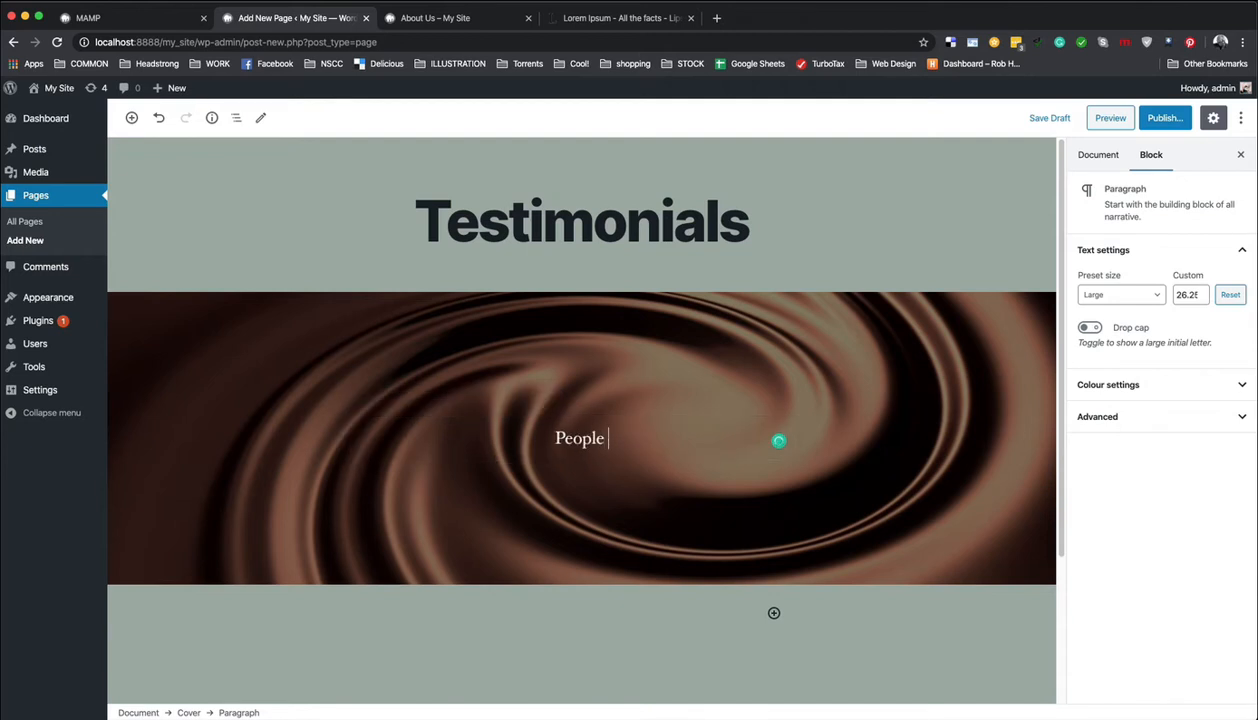
text(Really Like Us)
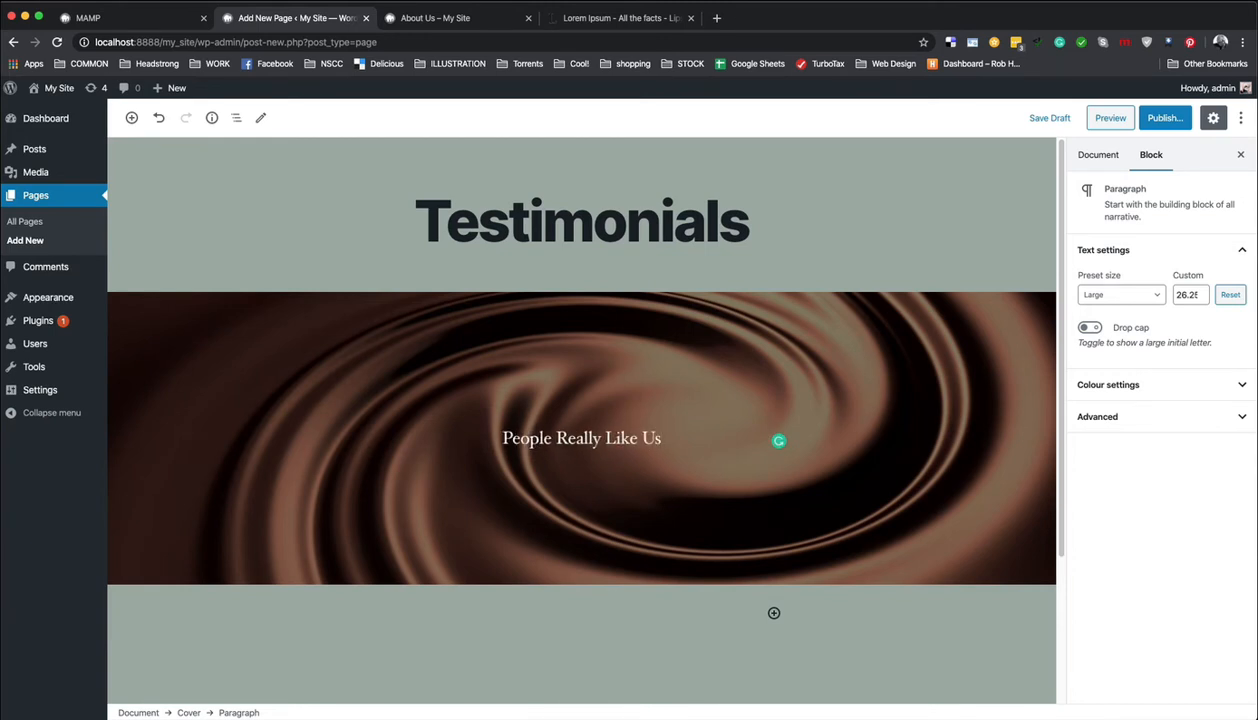
click(502, 437)
text(Pekopl)
key(BackSpace)
key(BackSpace)
key(BackSpace)
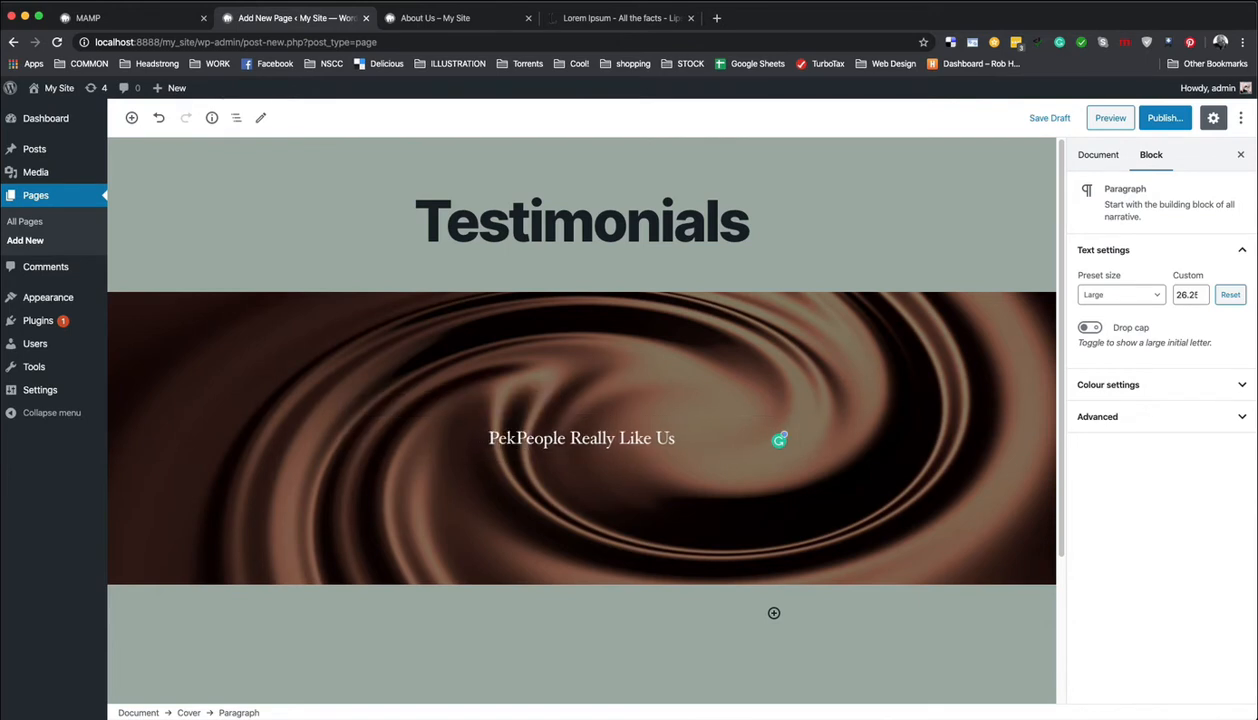
key(BackSpace)
text(ople )
text(Like u)
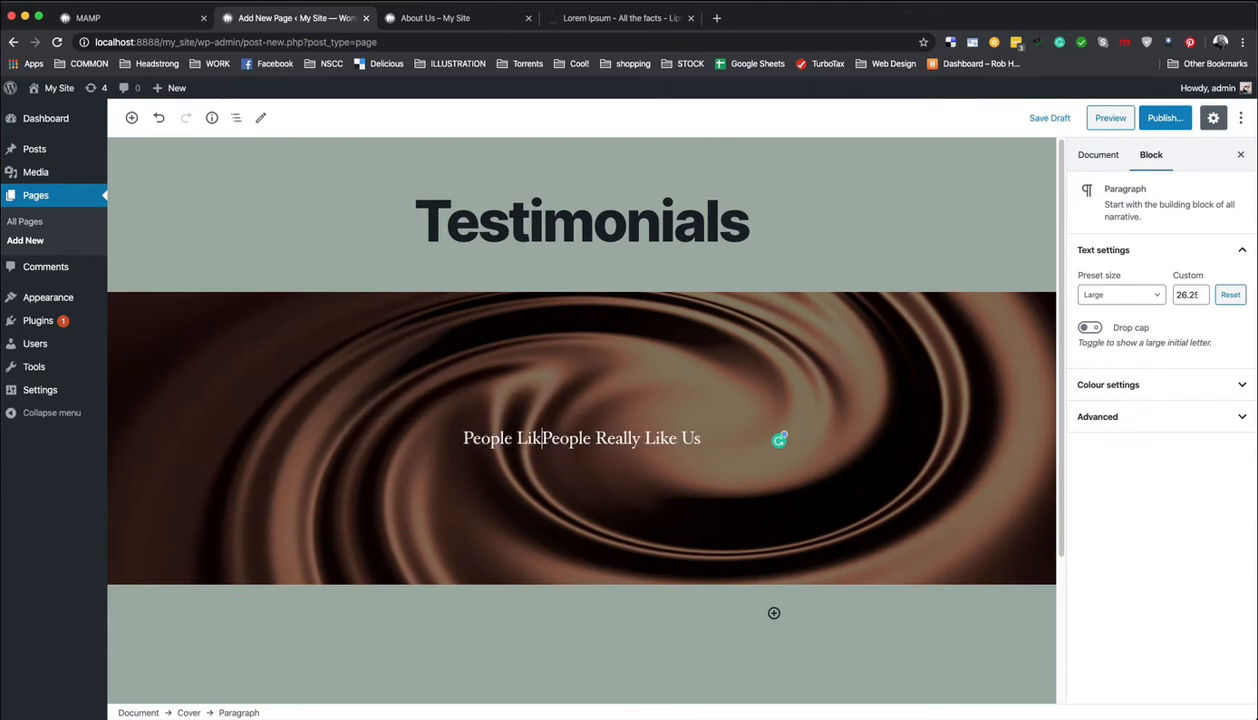
key(BackSpace)
text(US)
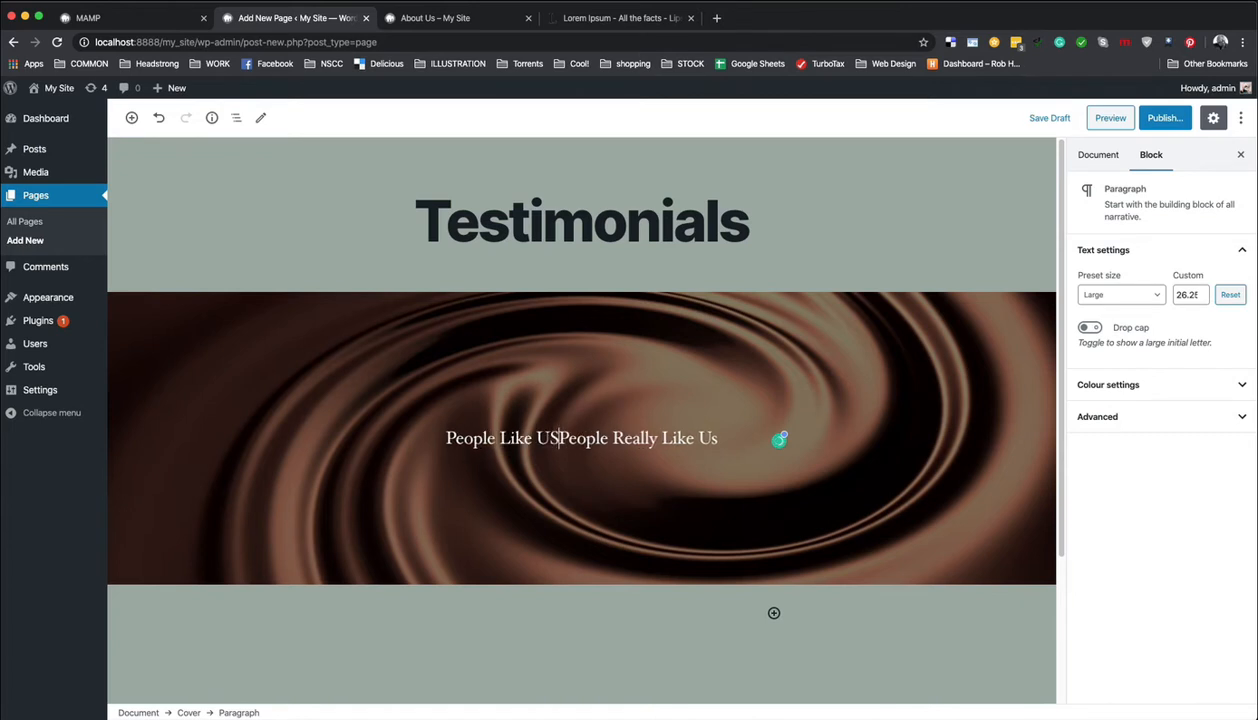
key(BackSpace)
text(s)
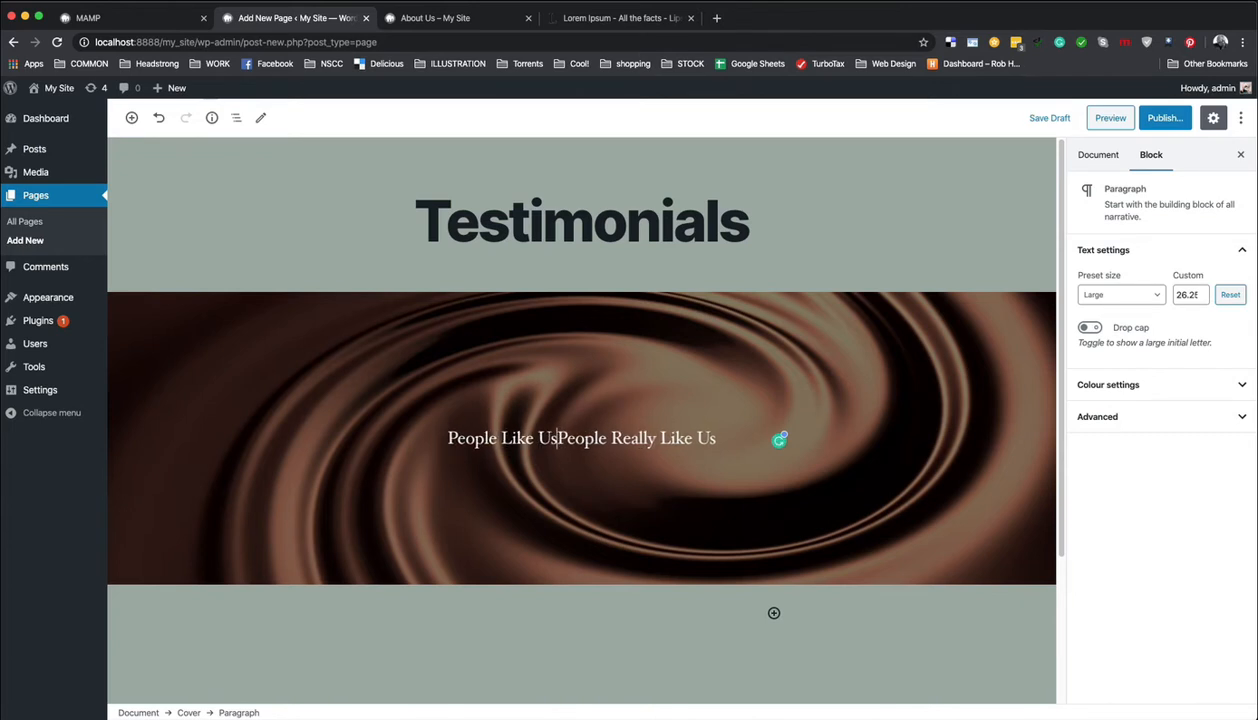
text(. )
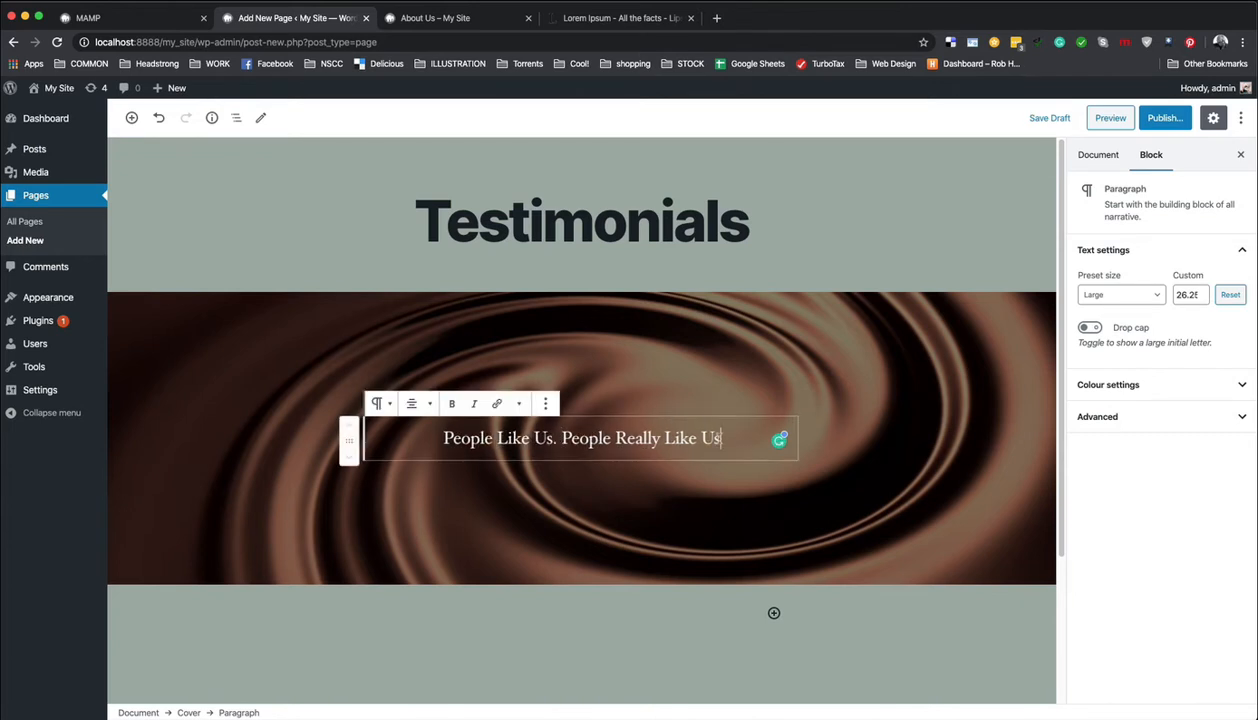
text(!)
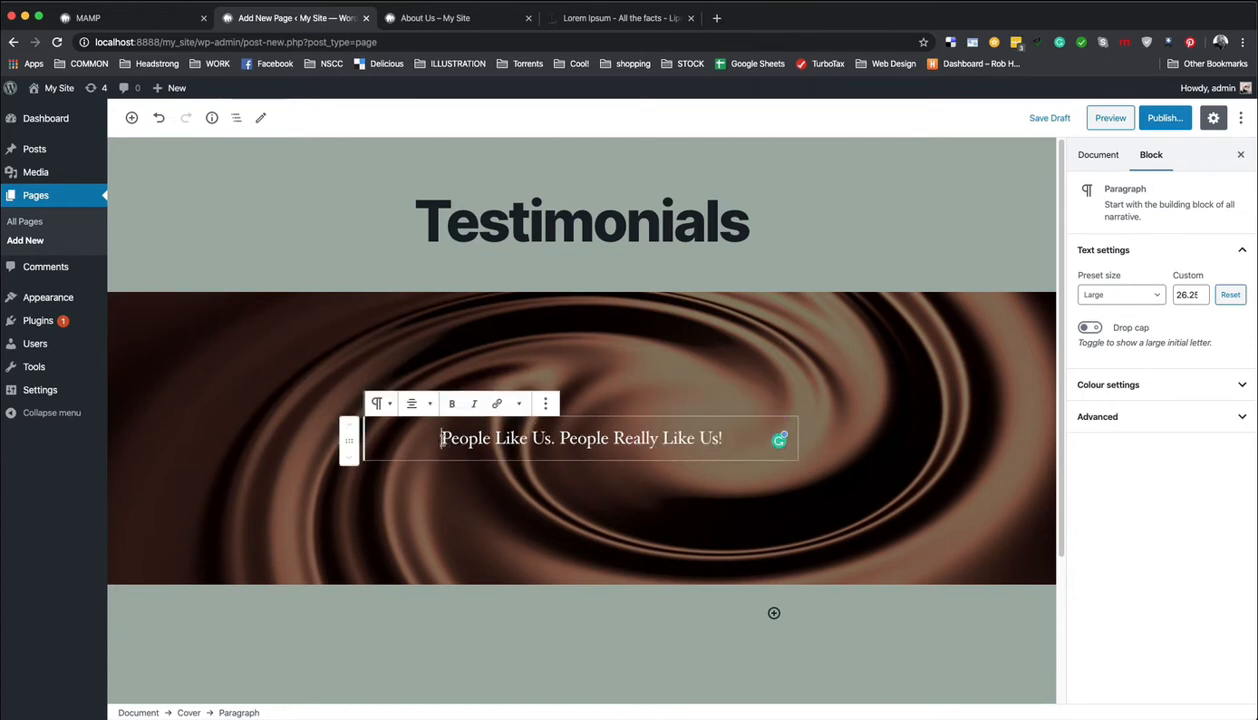
Step: Transform the cover text into an H2 Heading and centre-align it
drag(440, 440, 712, 460)
click(381, 404)
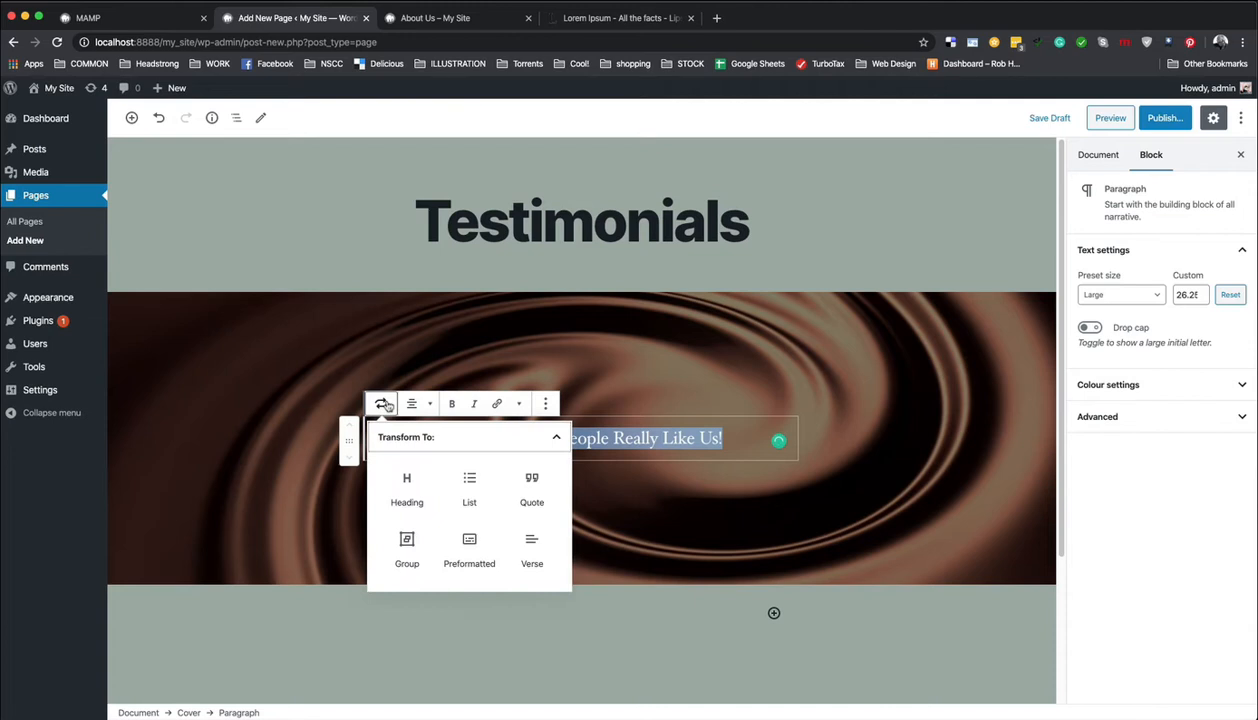
click(405, 482)
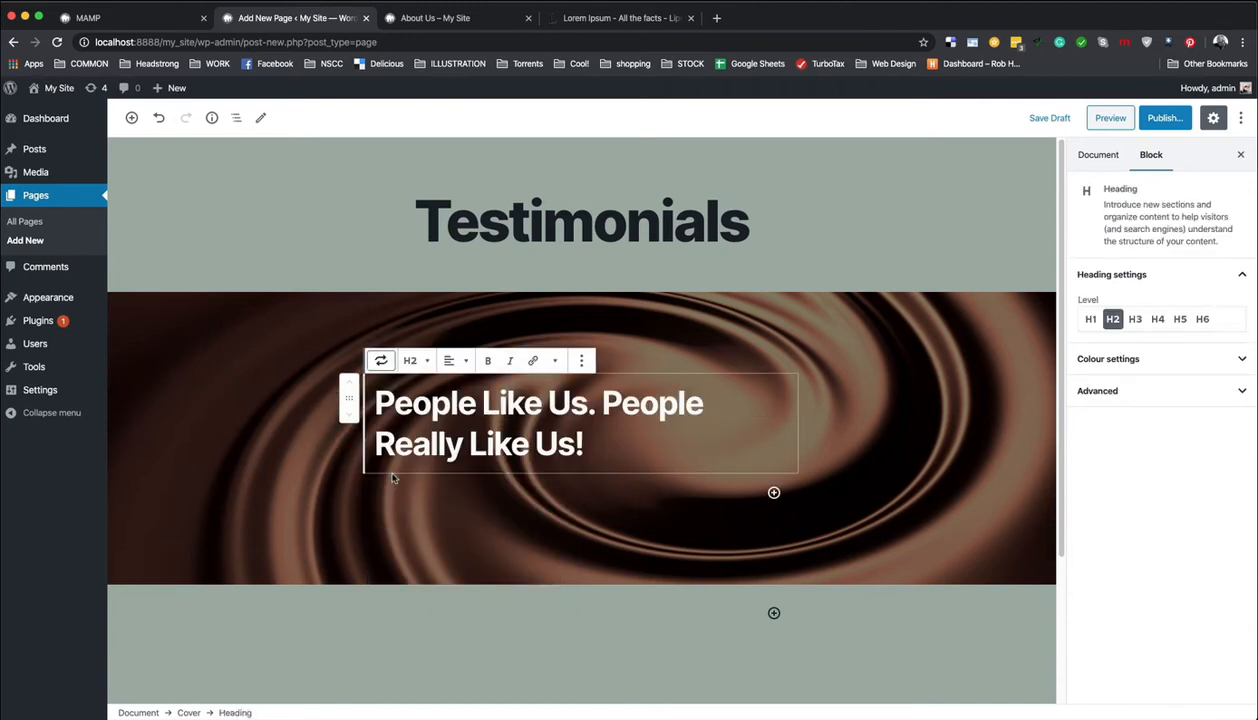
click(467, 361)
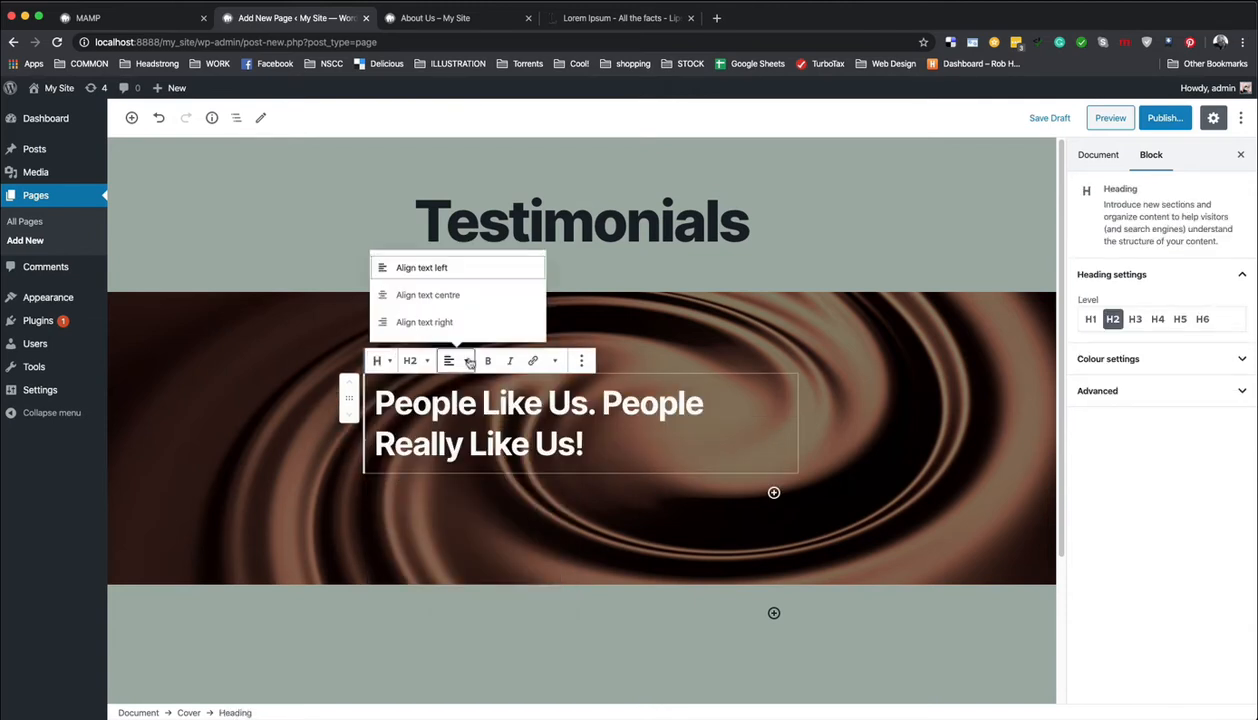
click(445, 295)
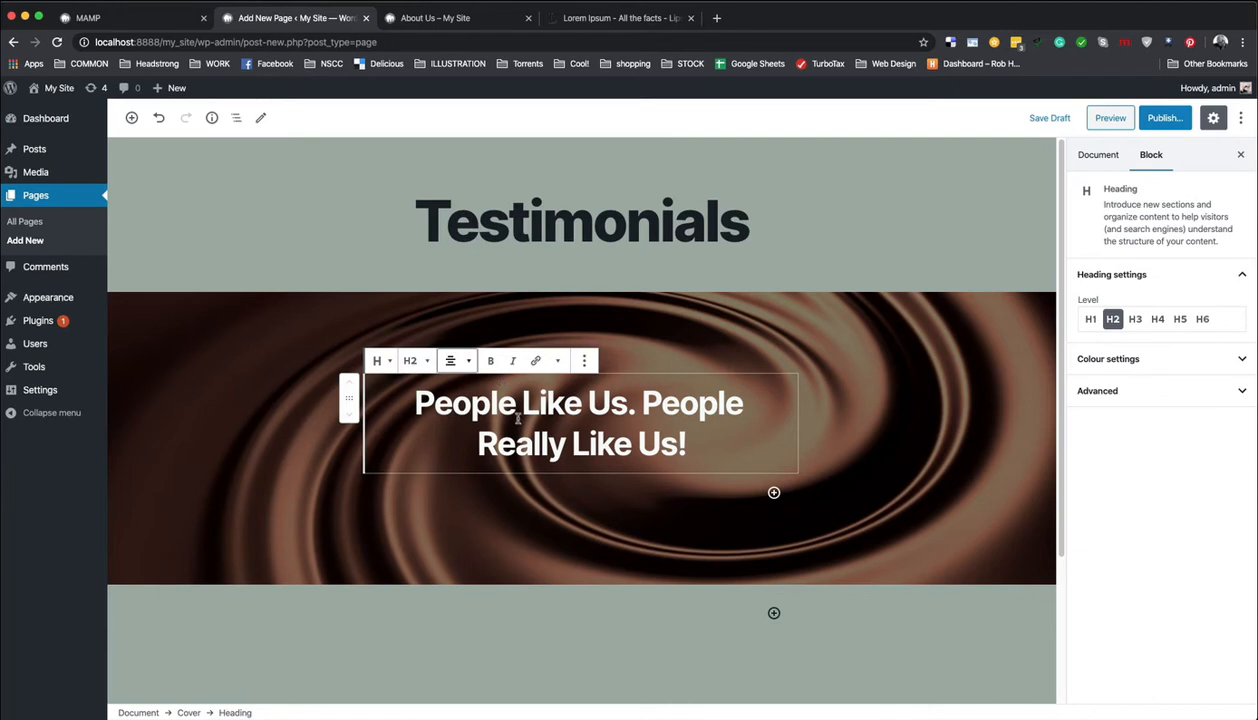
Step: Examine the embed block types available for insertion below the cover
click(773, 613)
scroll(887, 420, down, 3)
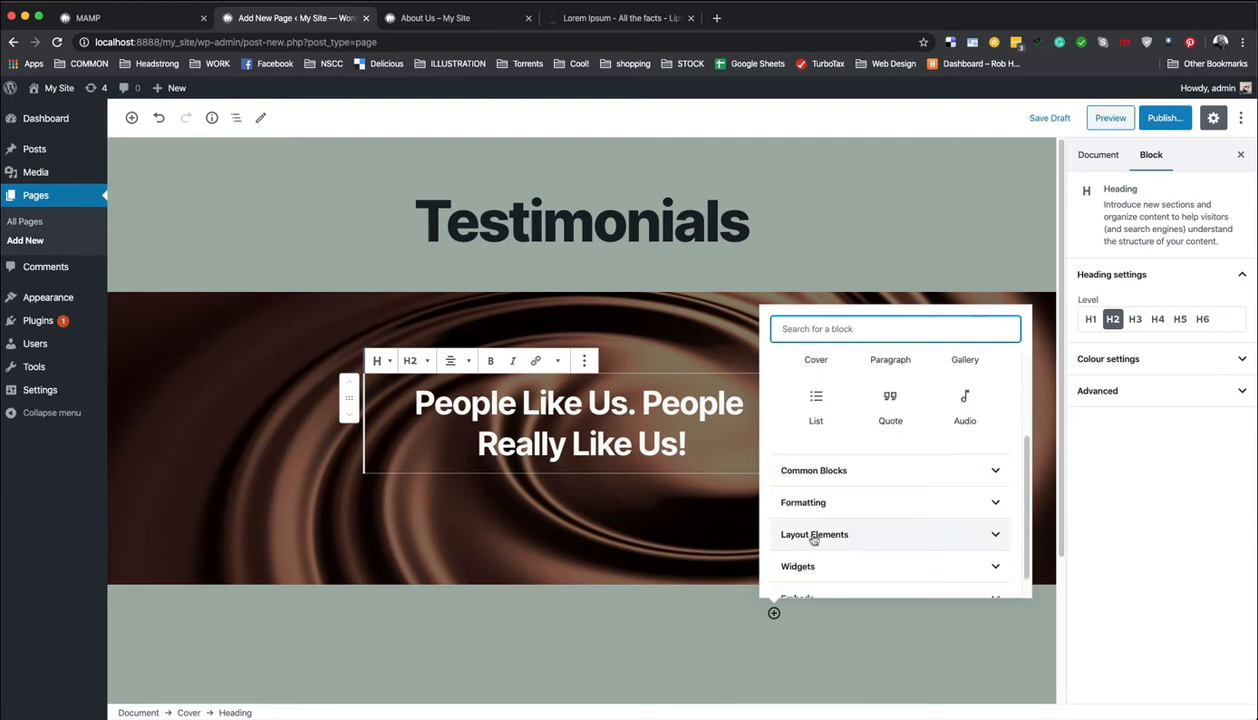
scroll(830, 532, down, 1)
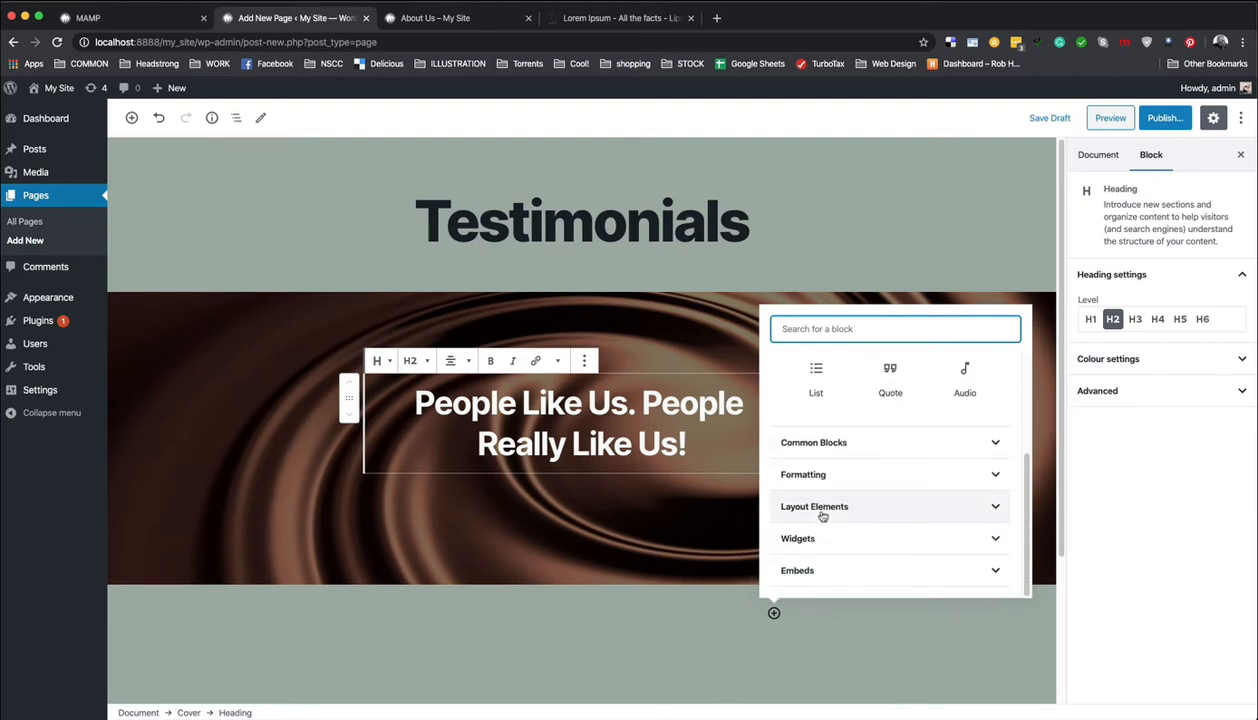
click(834, 570)
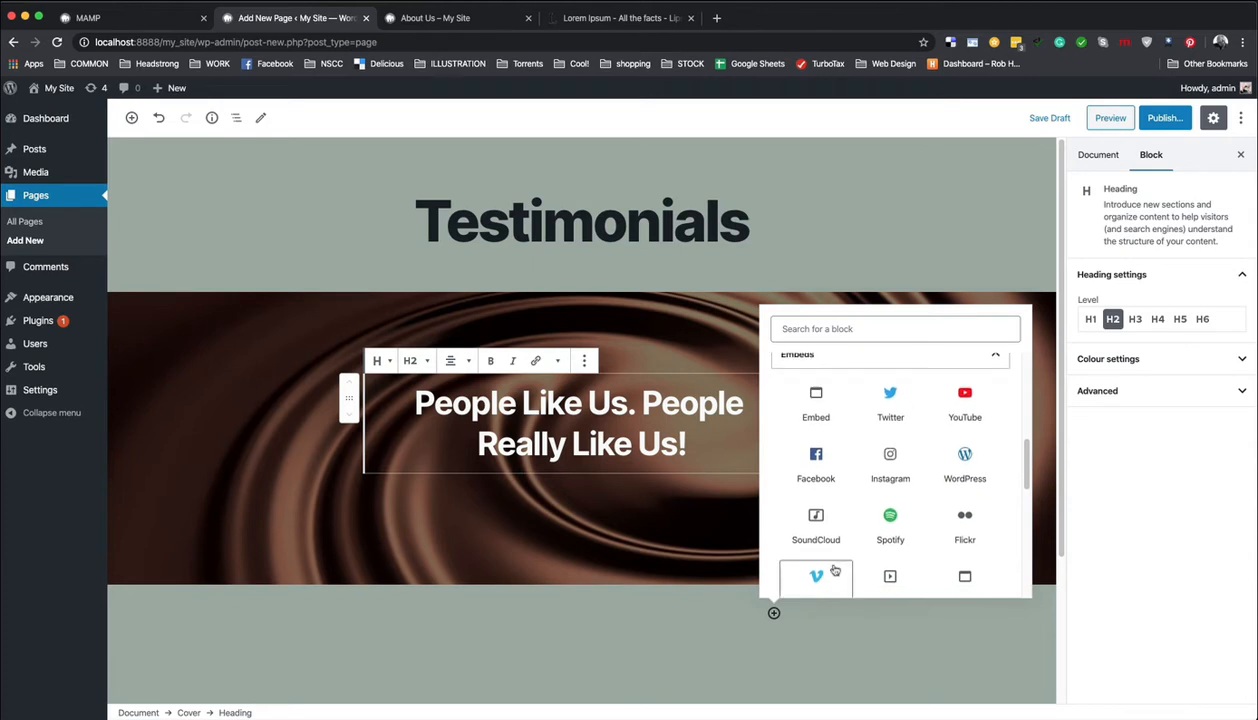
scroll(835, 570, down, 1)
scroll(835, 570, up, 1)
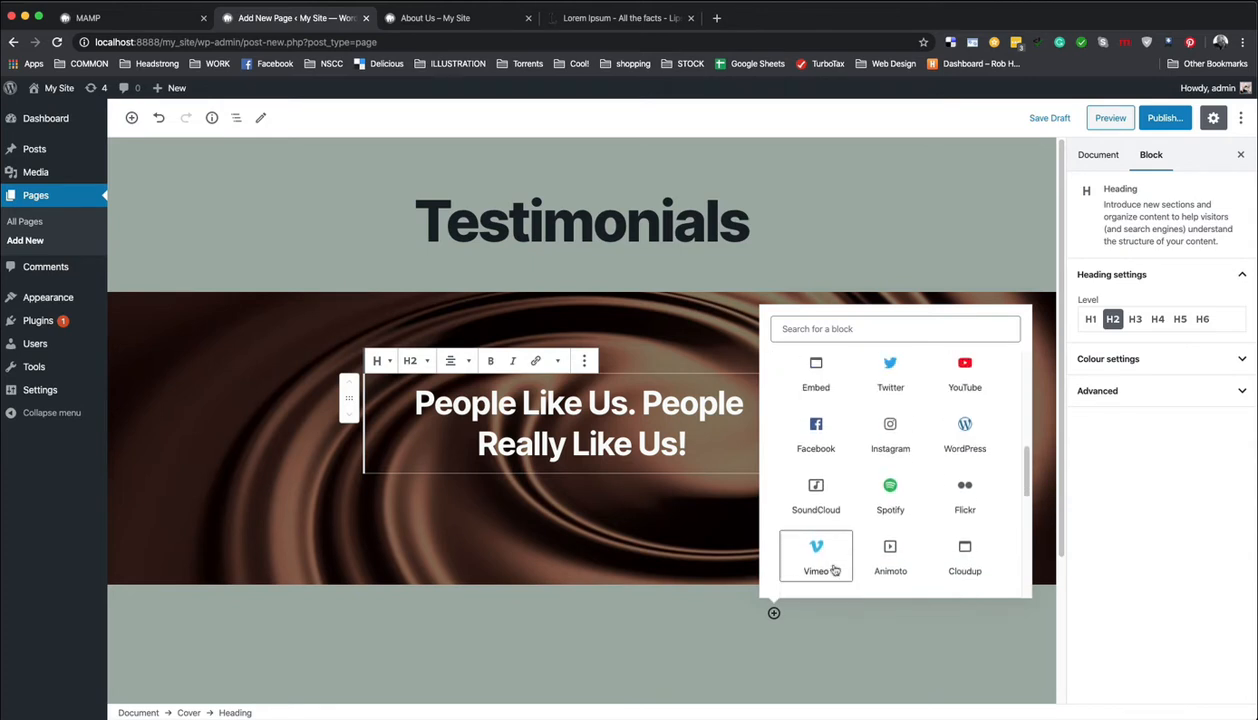
scroll(834, 570, up, 3)
scroll(834, 570, down, 4)
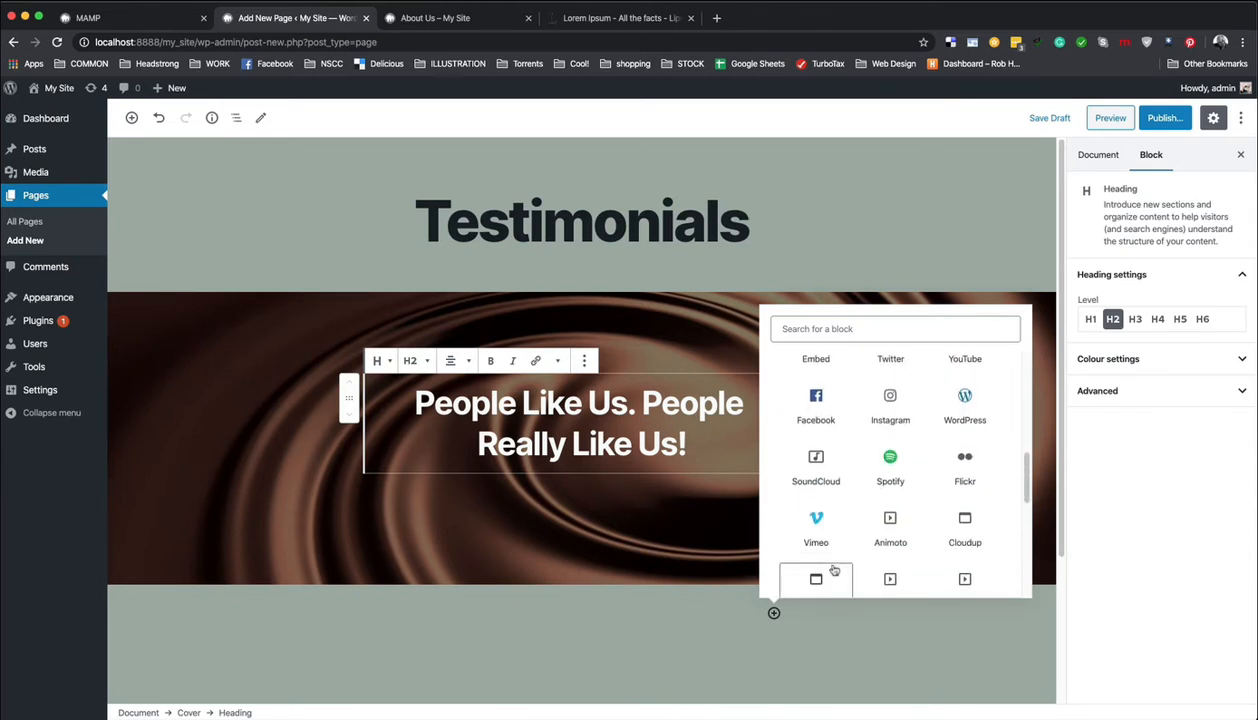
scroll(834, 570, down, 3)
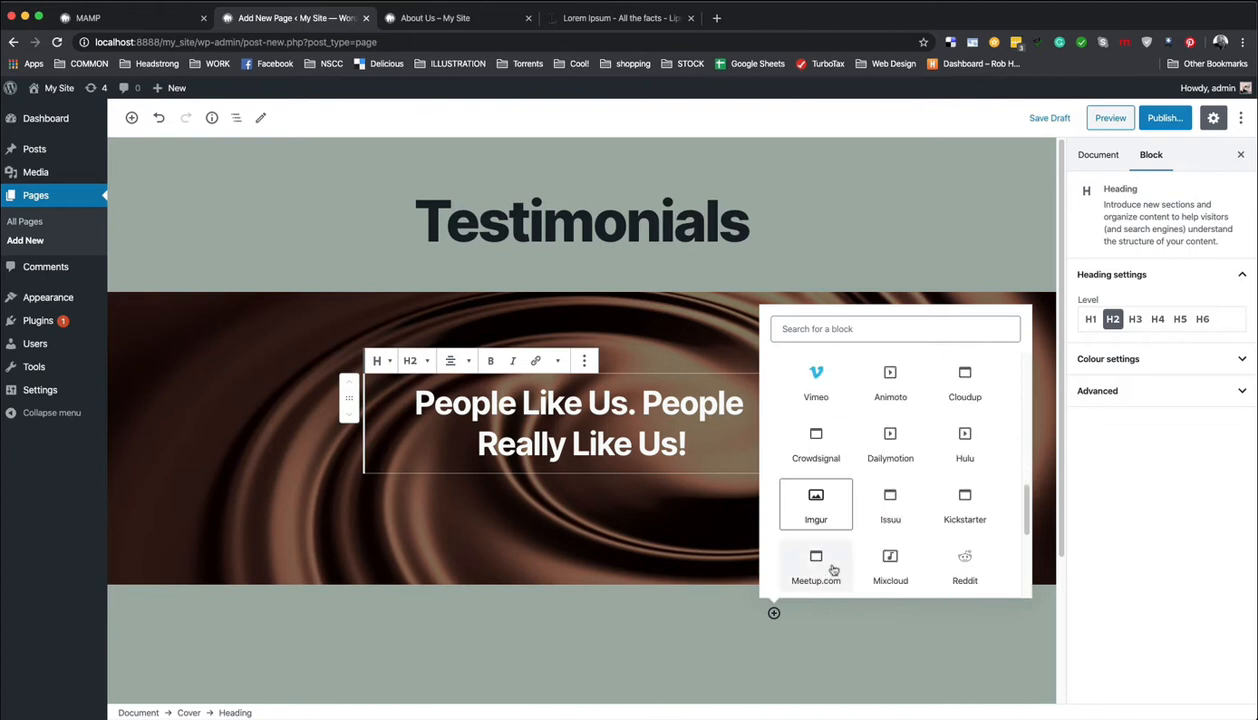
scroll(834, 570, up, 4)
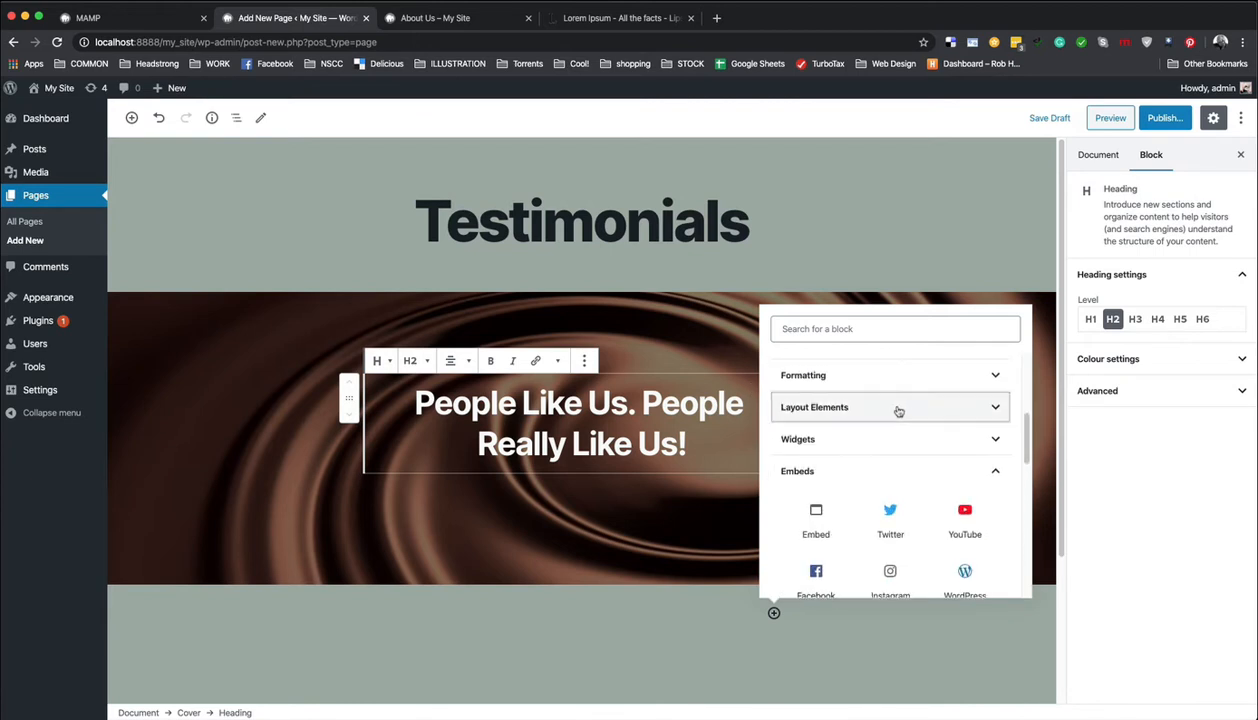
Step: Insert a Columns block below the cover using the two equal columns variation
click(898, 407)
click(945, 410)
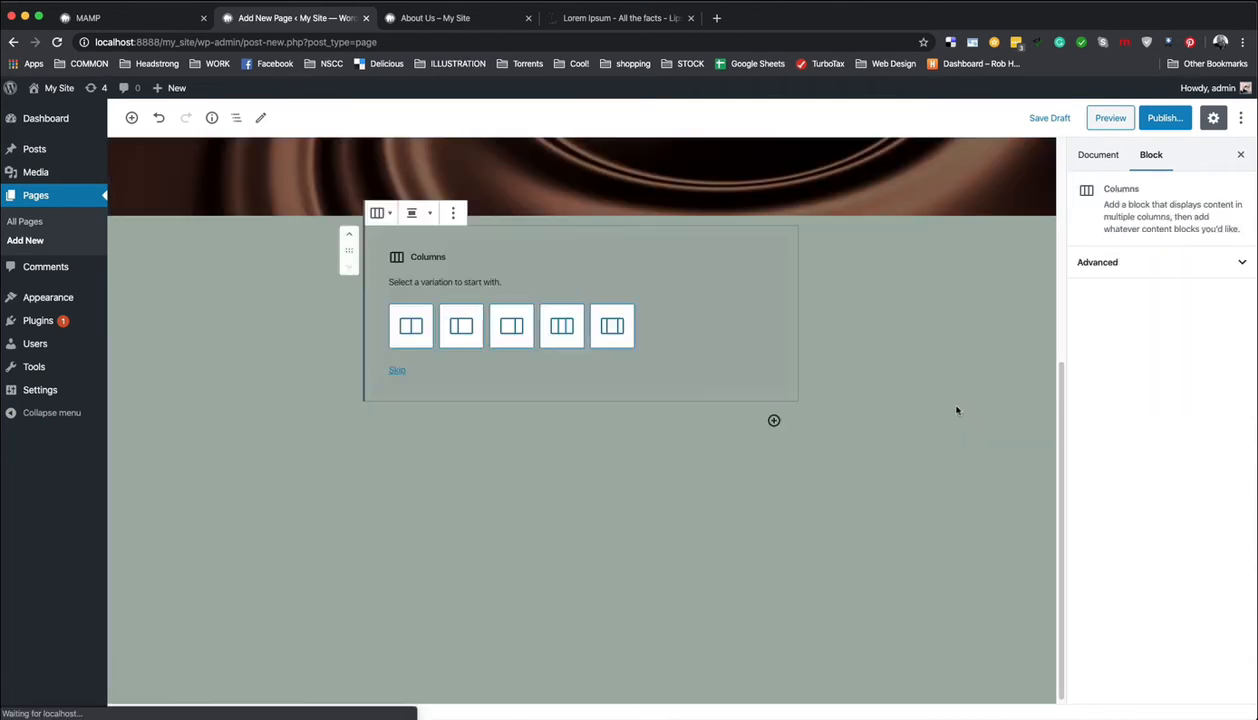
click(411, 325)
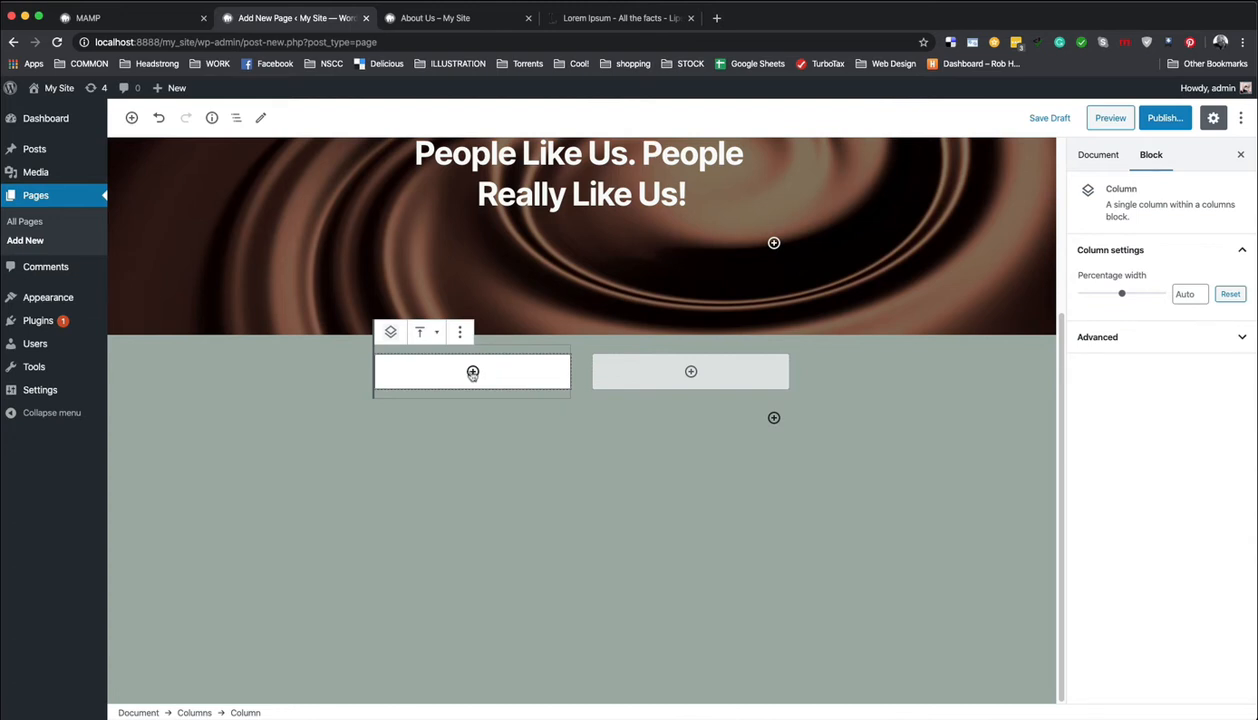
Step: Add a Paragraph block to the first column and fill it with both paragraphs copied from the Lorem Ipsum page
click(472, 371)
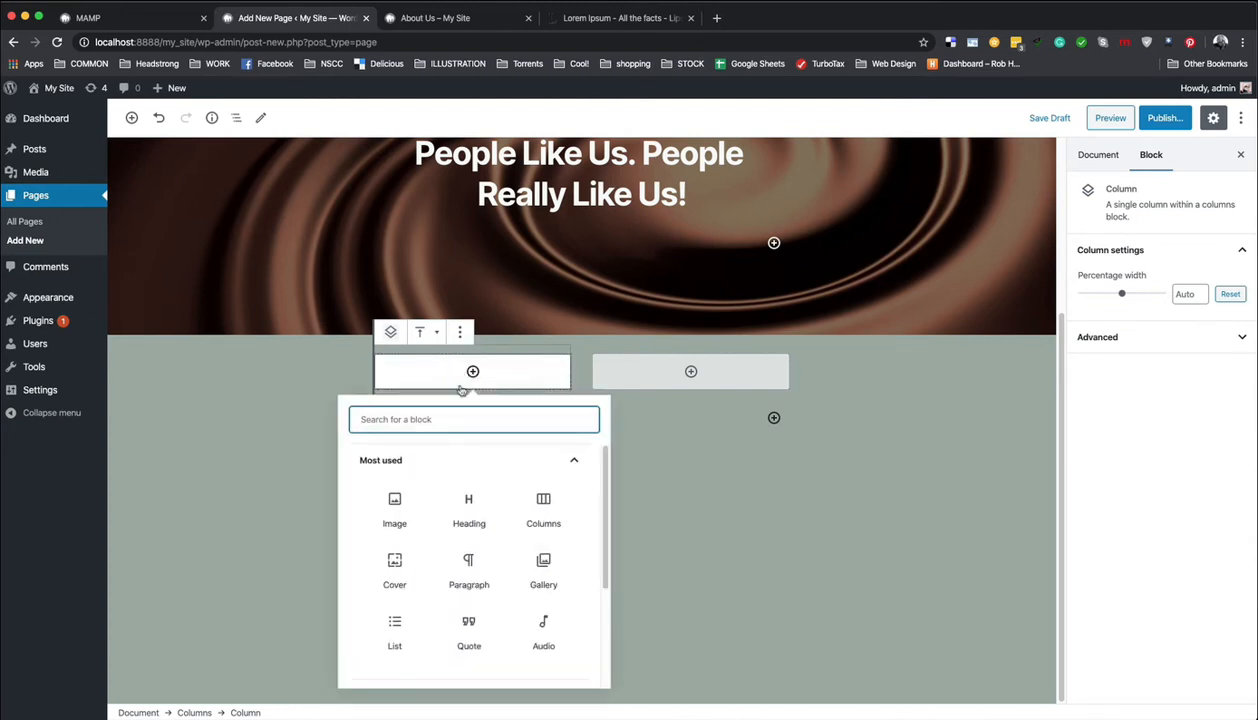
click(469, 565)
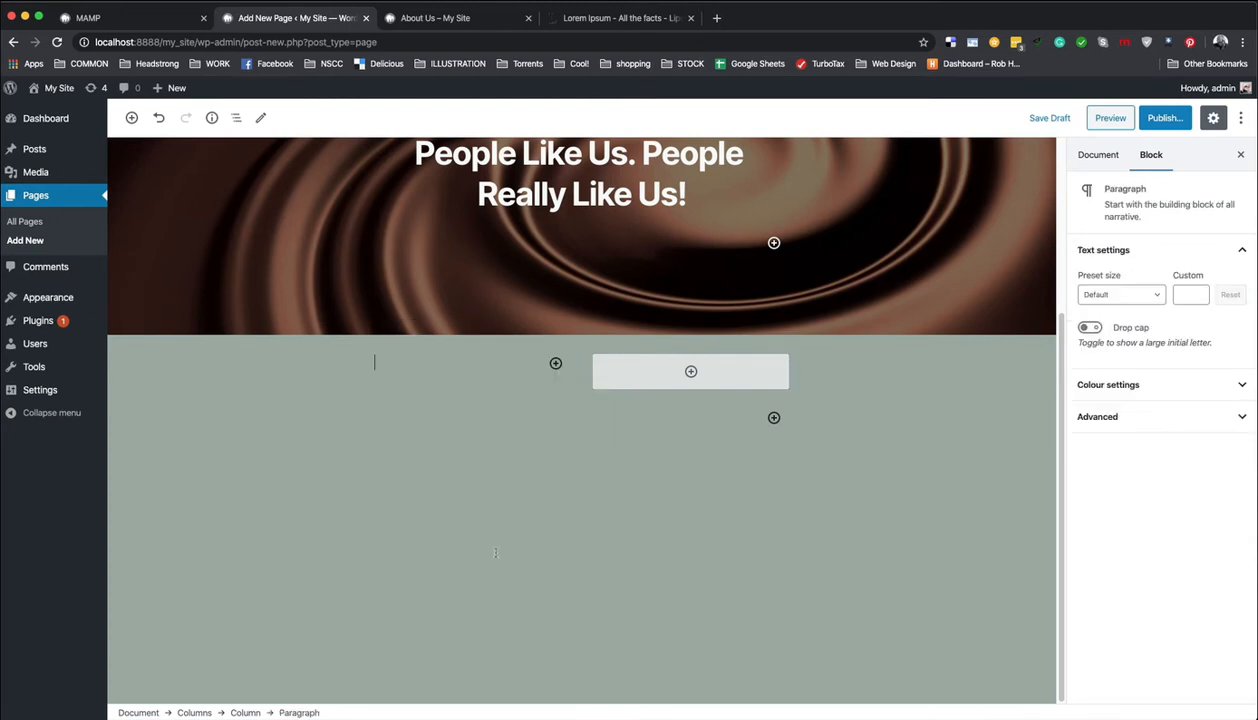
click(610, 22)
click(585, 478)
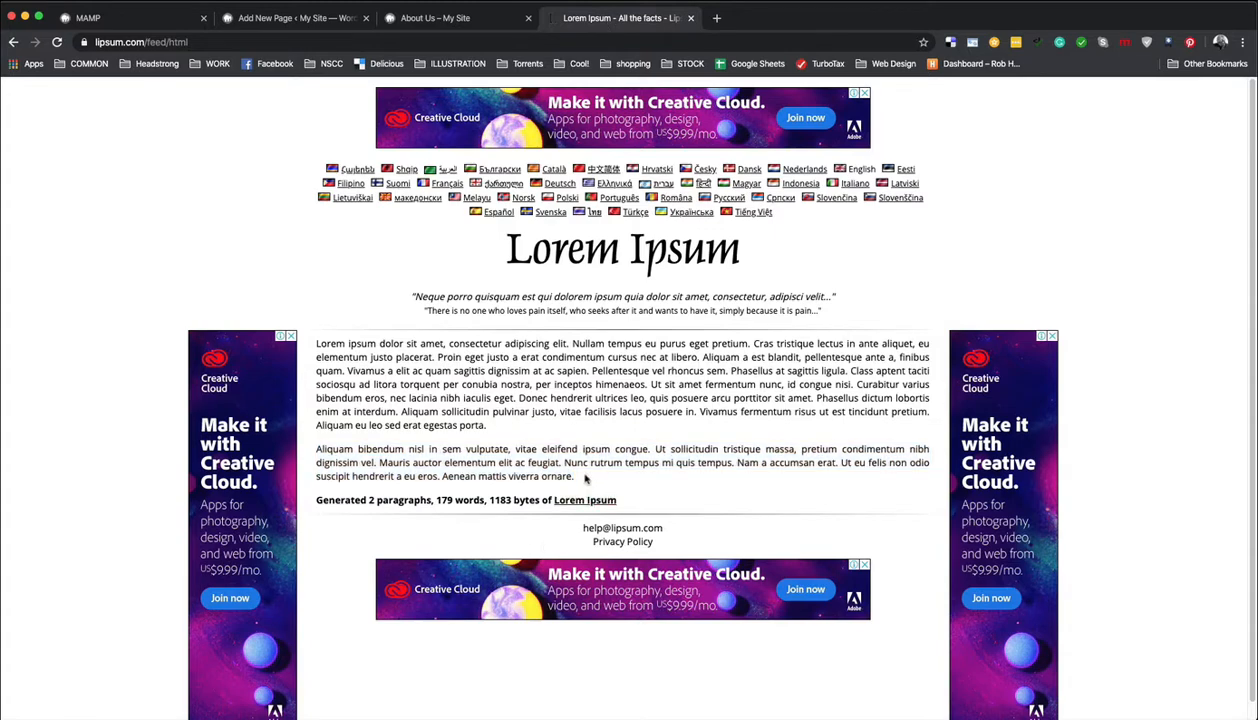
drag(585, 478, 306, 343)
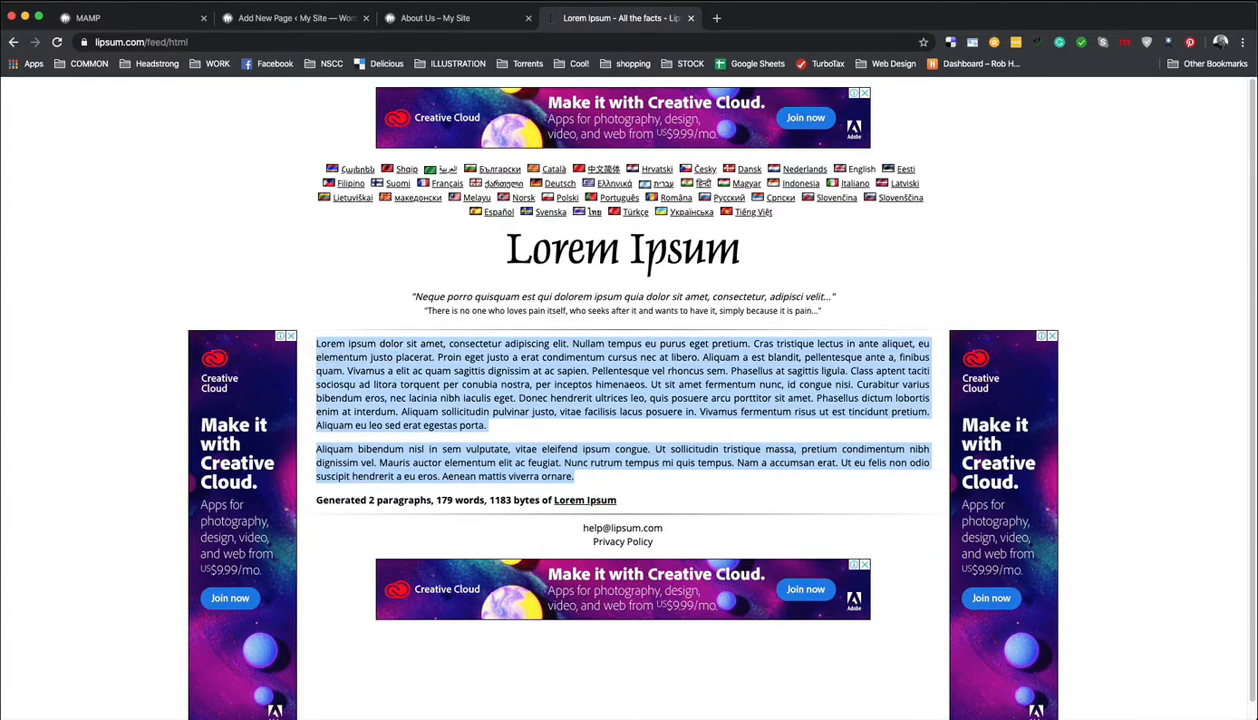
click(322, 20)
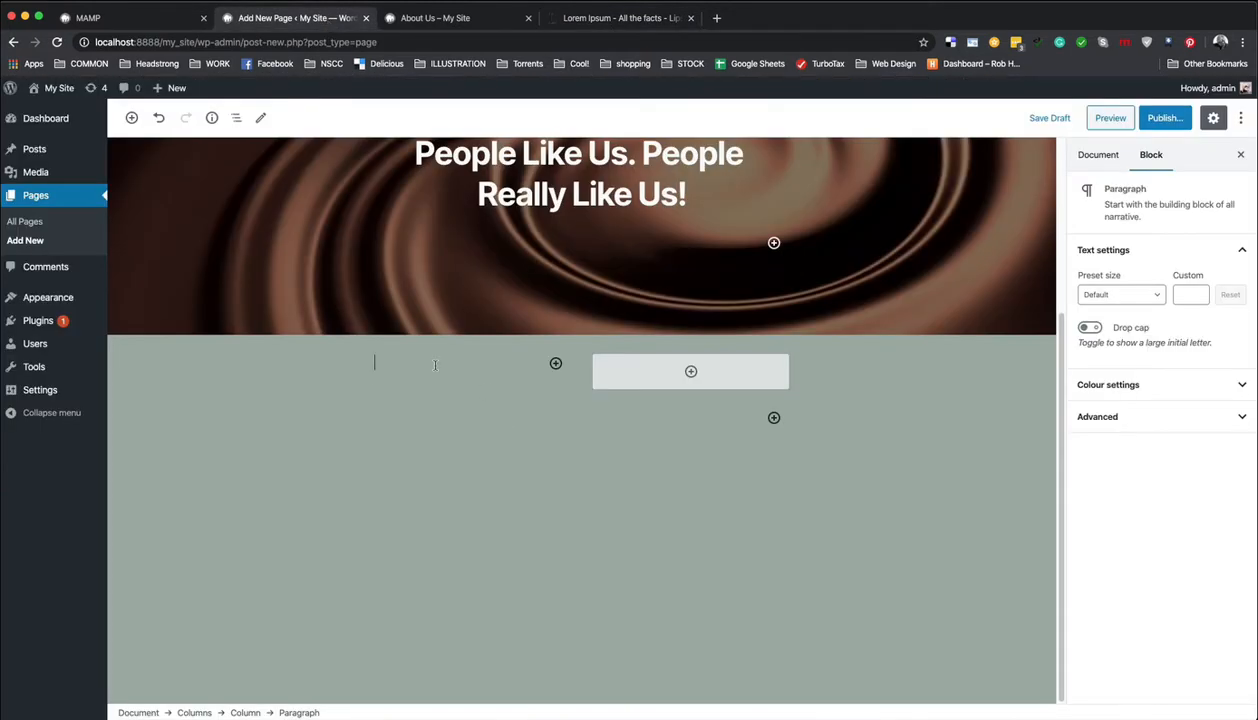
key(super+v)
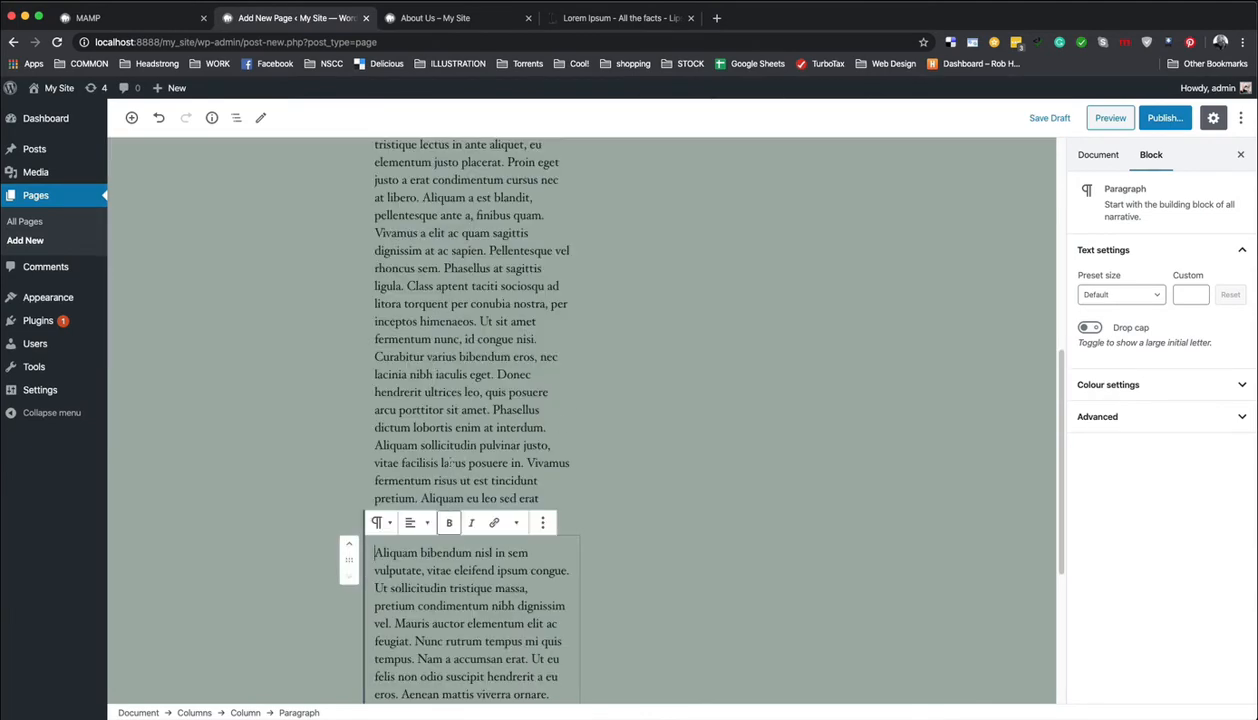
Step: Try to cut the second Lorem Ipsum paragraph, "Aliquam bibendum nisl", out of the first column
scroll(474, 355, up, 5)
scroll(477, 360, down, 7)
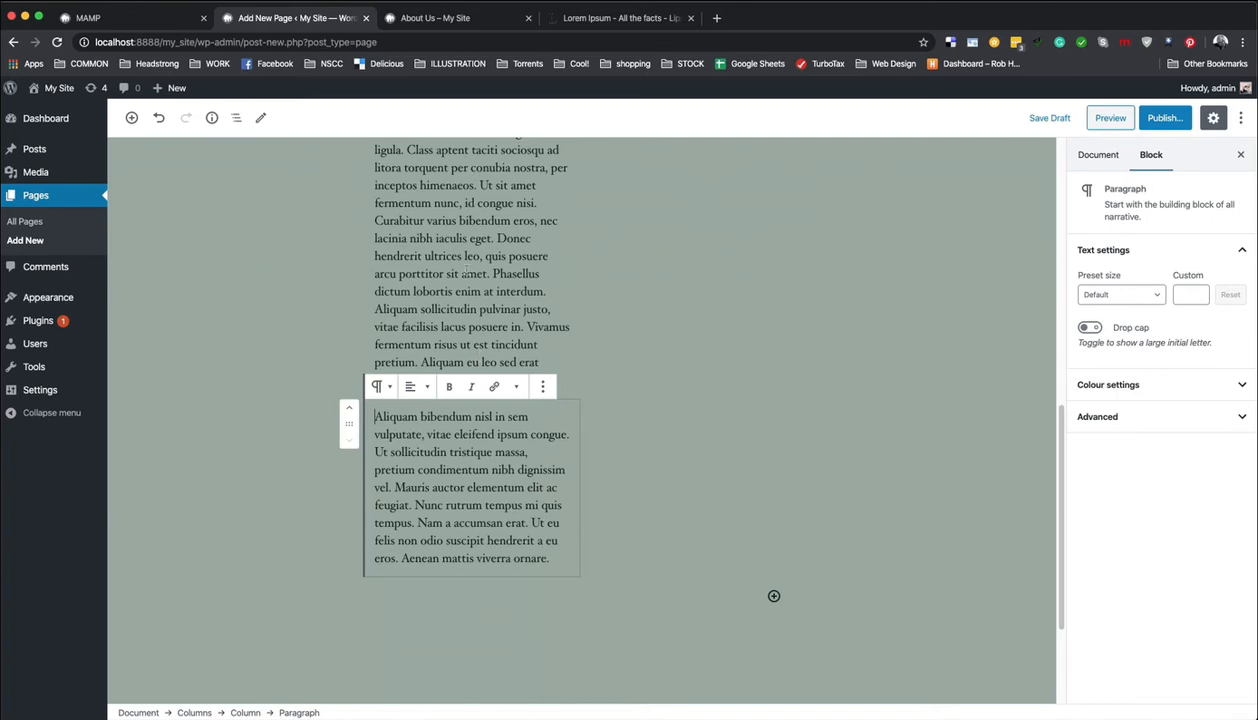
scroll(467, 270, up, 3)
click(443, 374)
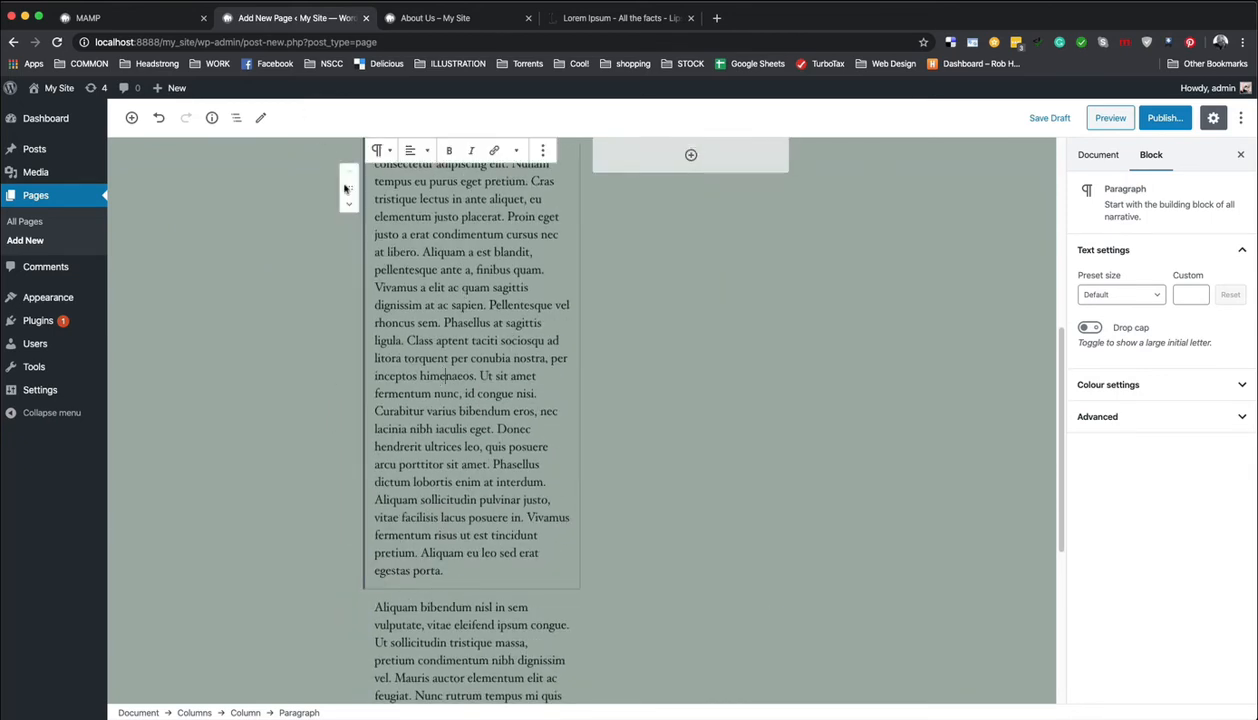
scroll(449, 360, down, 5)
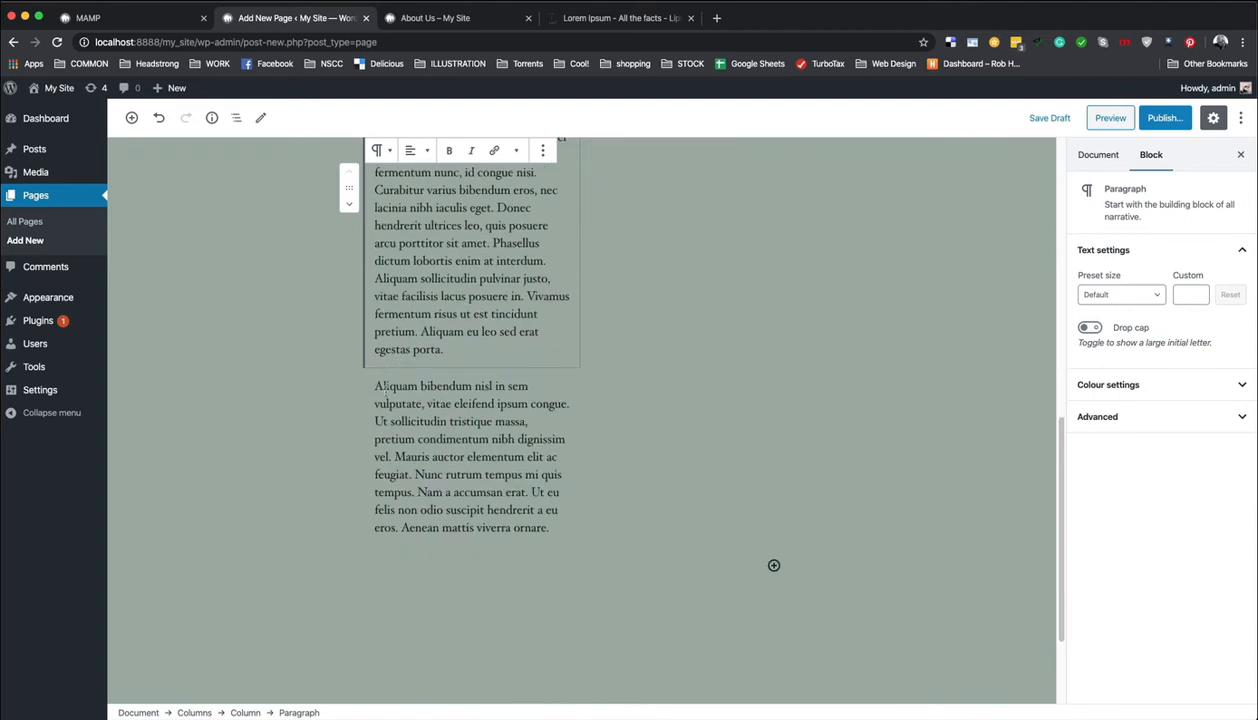
drag(385, 387, 552, 548)
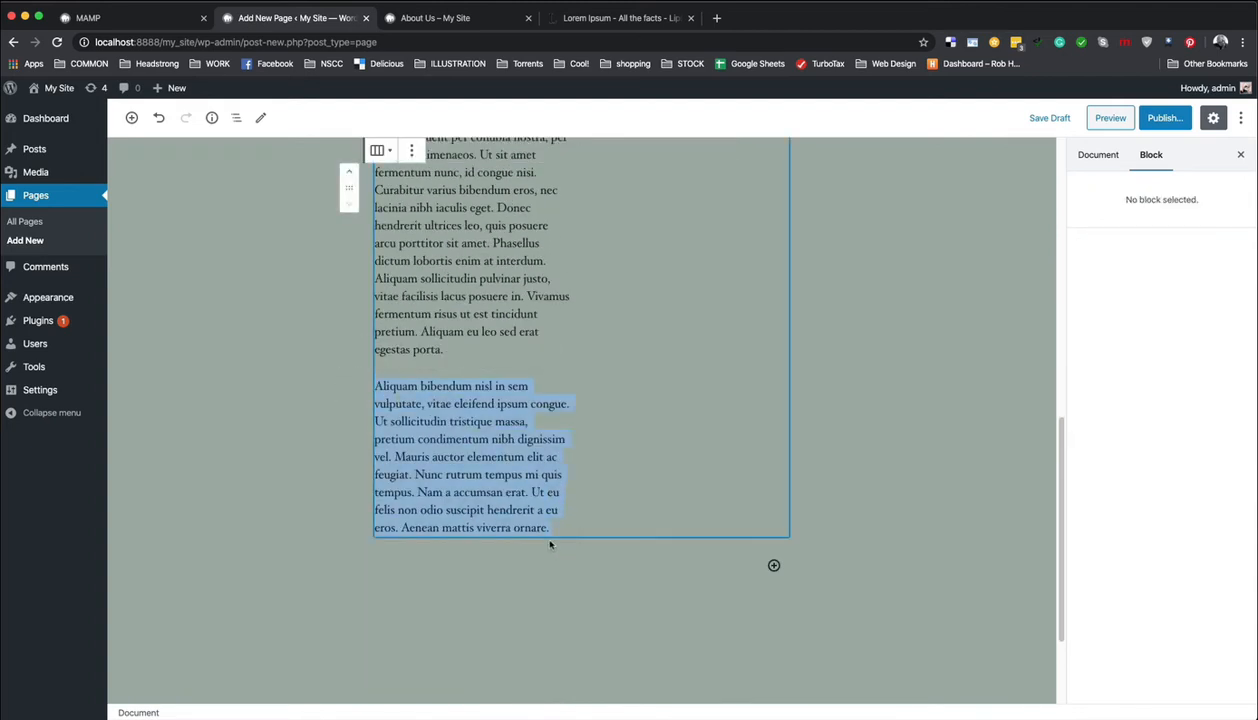
key(super+x)
scroll(630, 347, up, 2)
scroll(633, 360, down, 3)
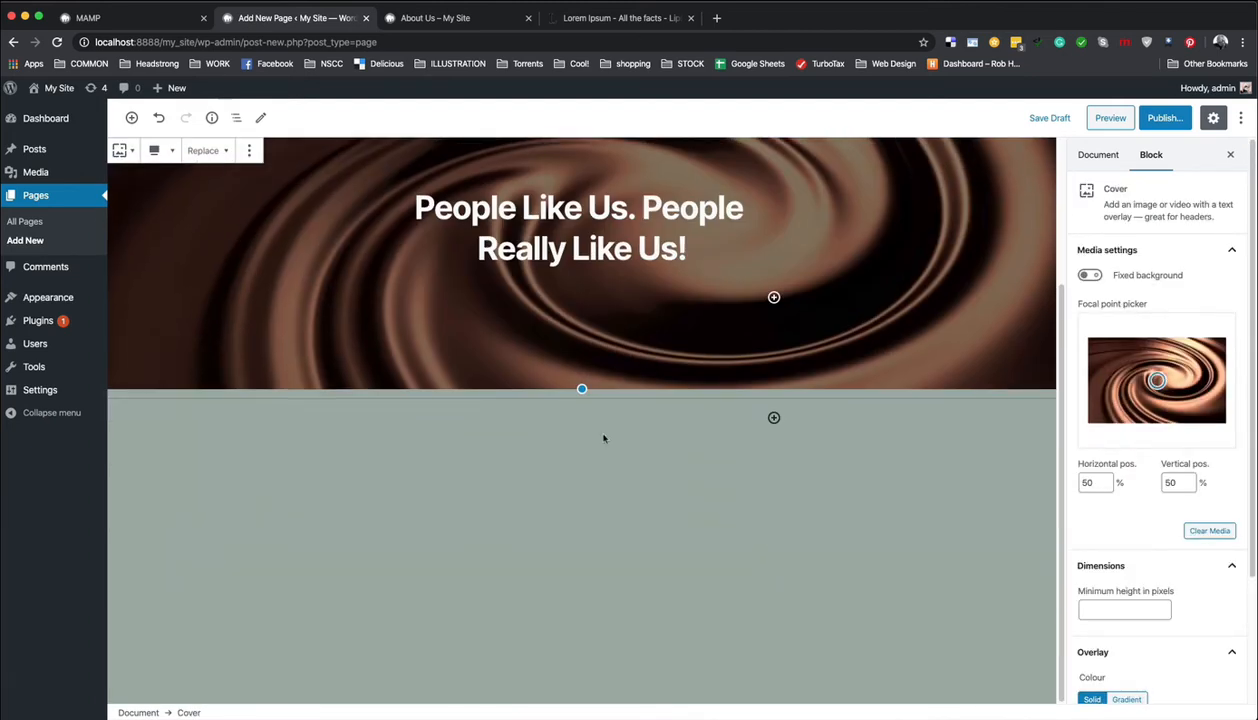
Step: Undo the last changes to restore the Columns block and its Lorem Ipsum paragraphs below the cover
click(622, 471)
key(super+z)
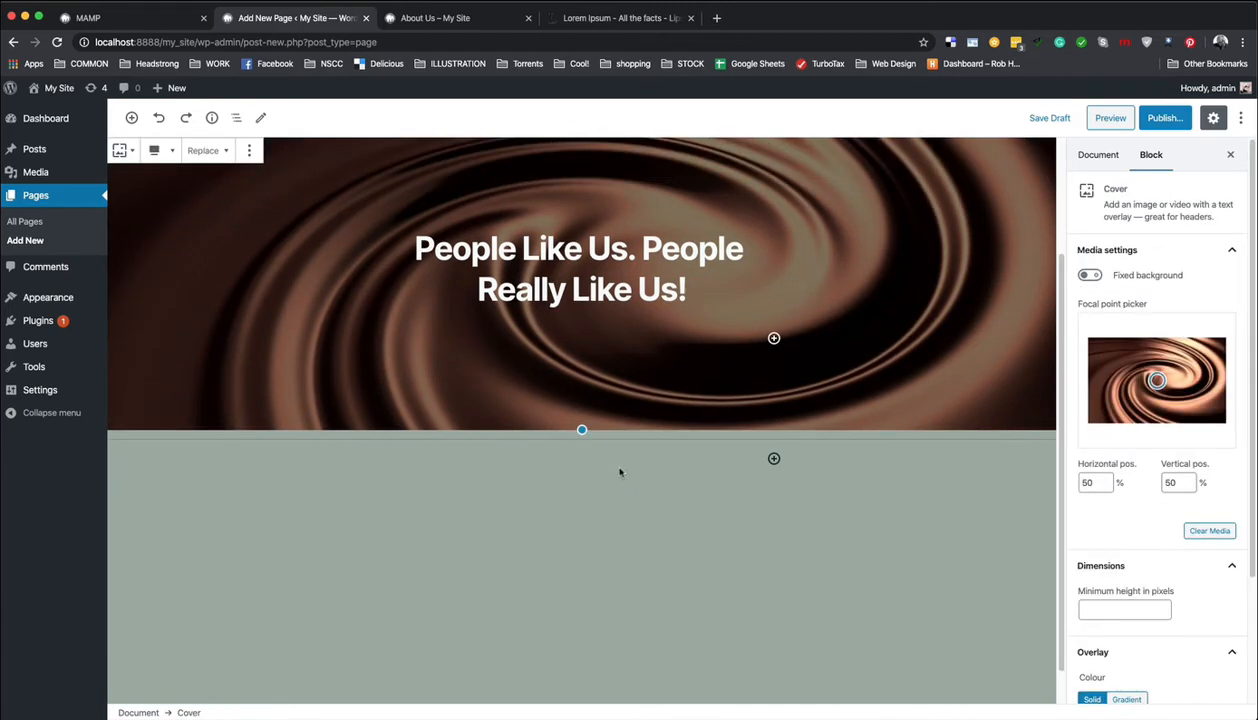
key(super+z)
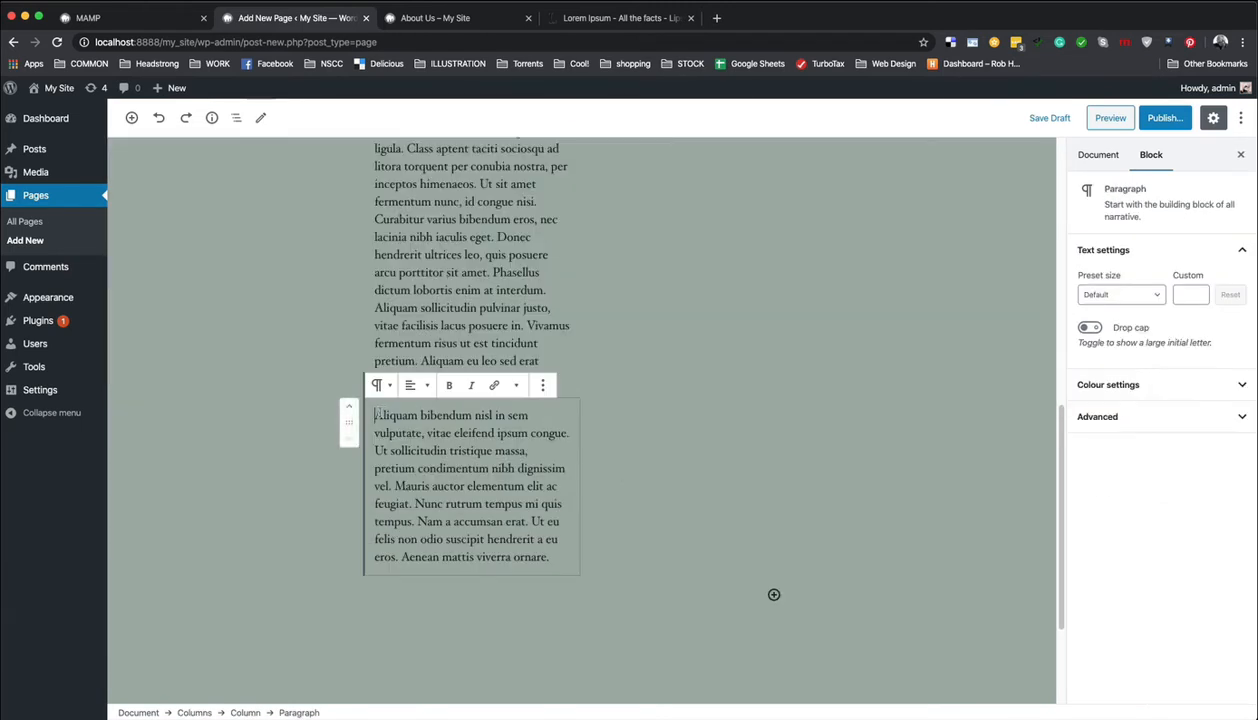
Step: Remove the full text of the second paragraph, "Aliquam bibendum nisl", from the first column
drag(376, 413, 558, 549)
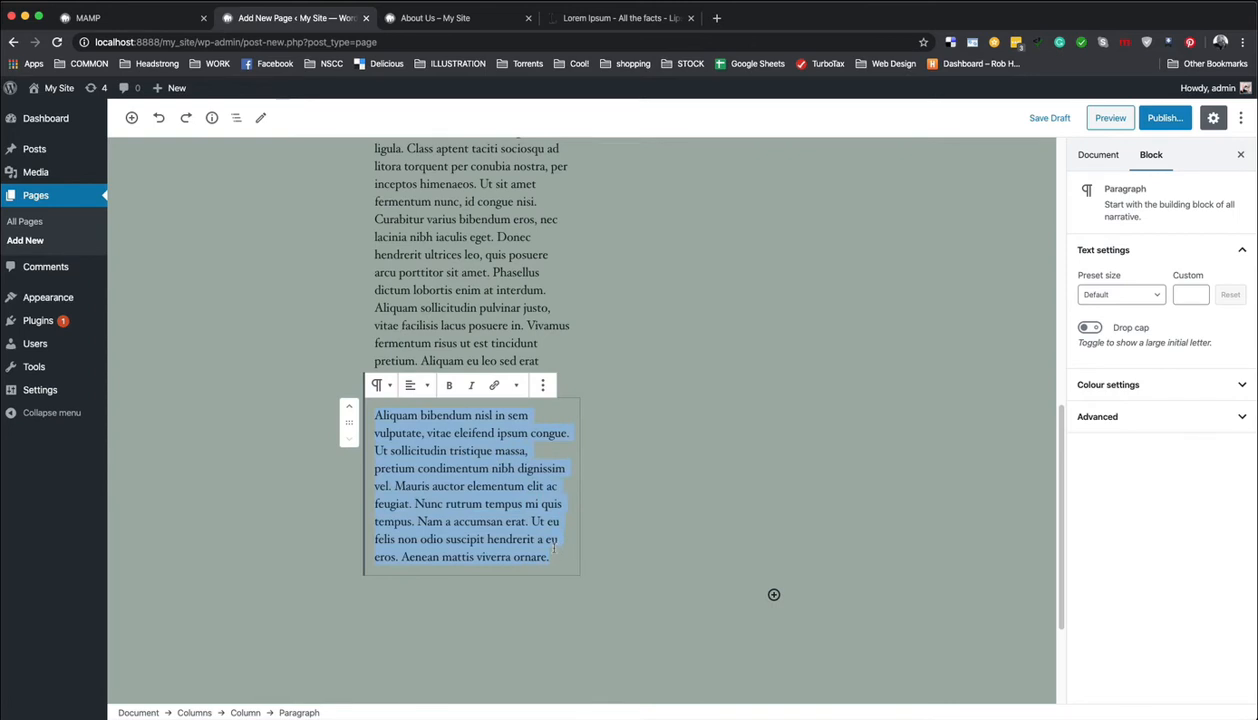
key(BackSpace)
key(BackSpace)
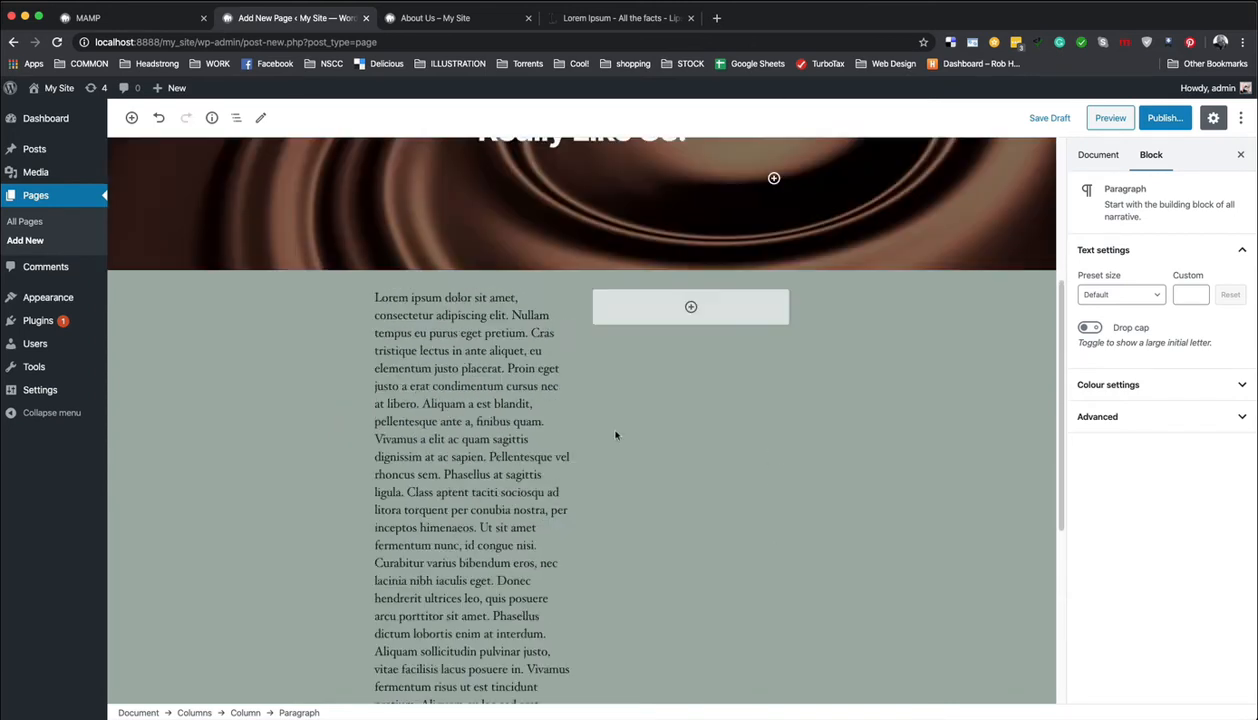
Step: Add a Paragraph block to the second column and paste the "Aliquam bibendum nisl" paragraph into it
click(690, 308)
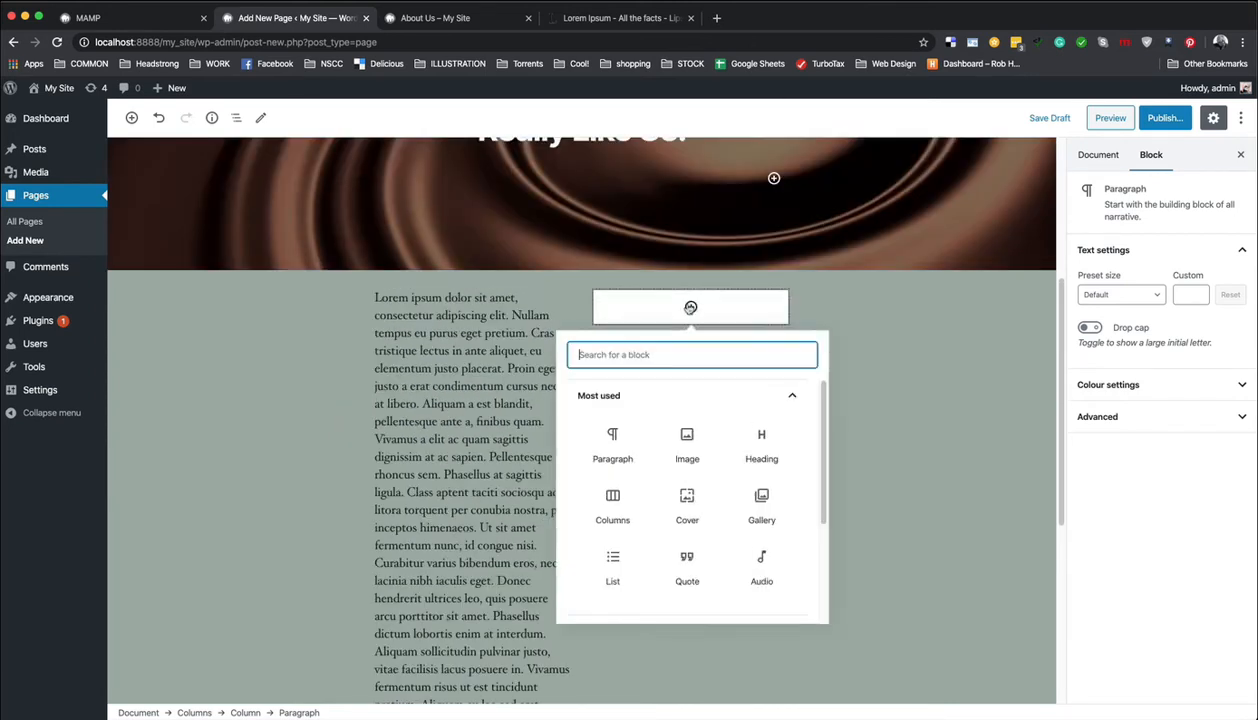
click(608, 447)
key(ctrl+v)
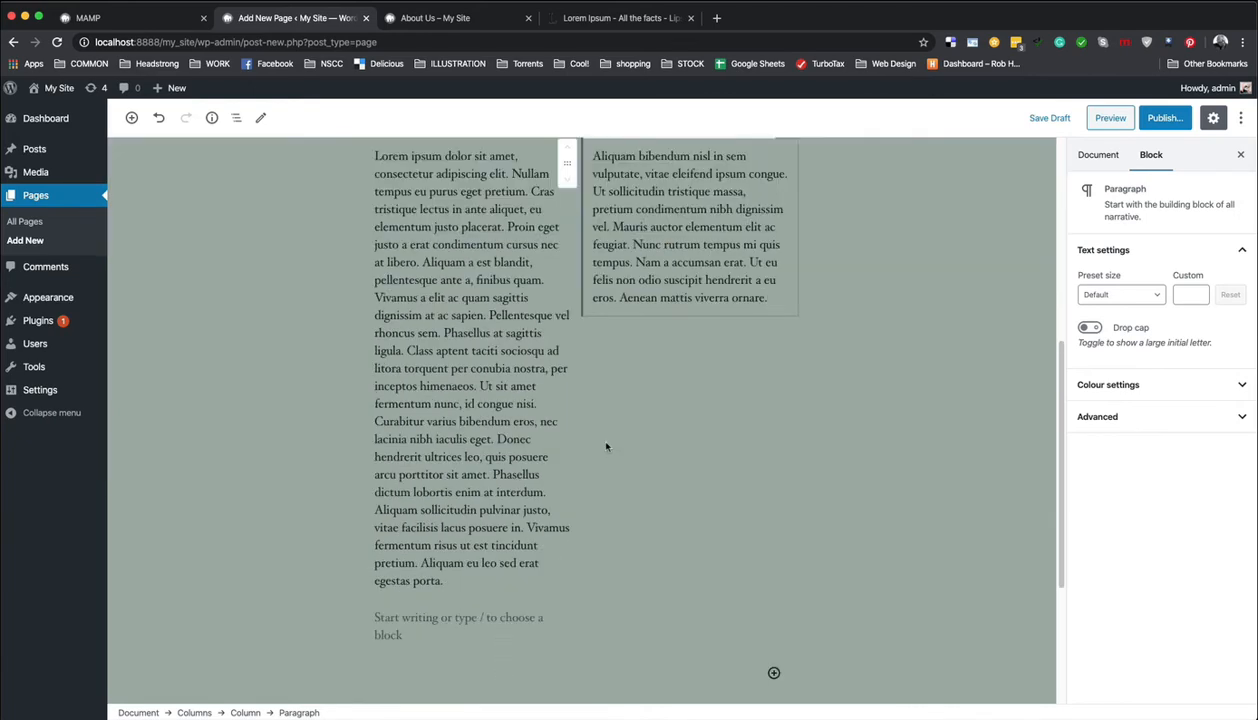
scroll(608, 445, up, 4)
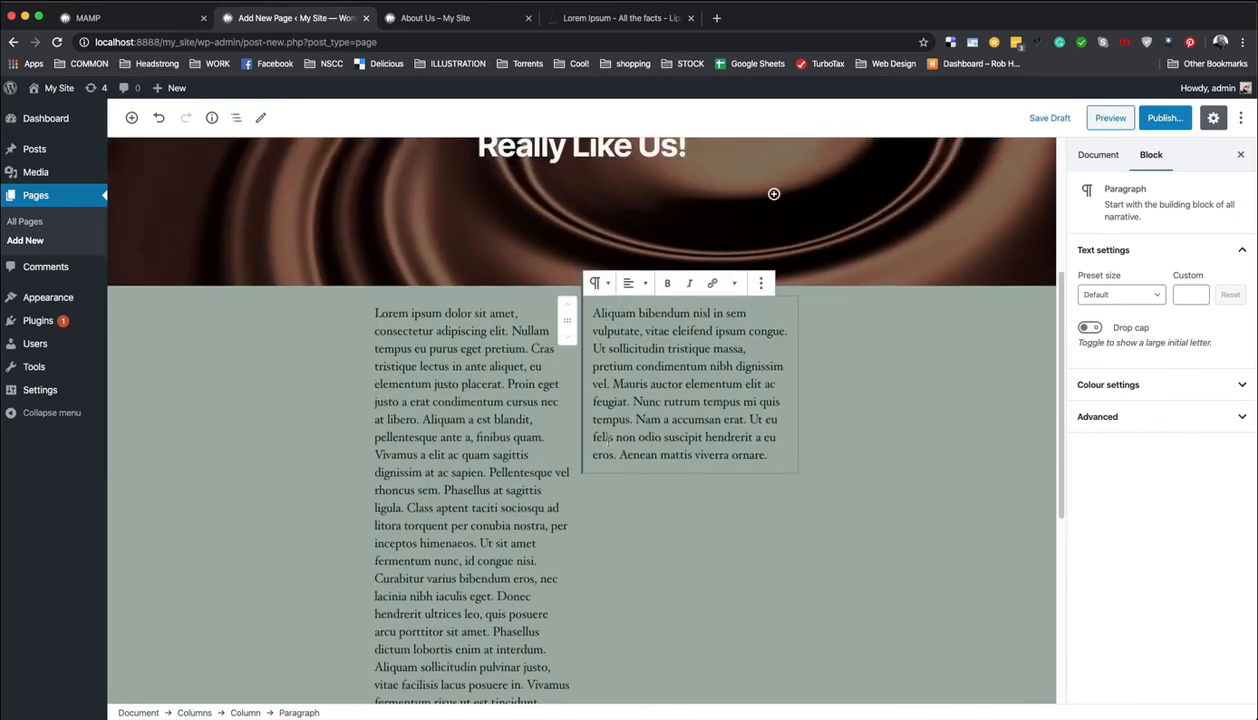
scroll(608, 445, down, 2)
scroll(608, 447, down, 1)
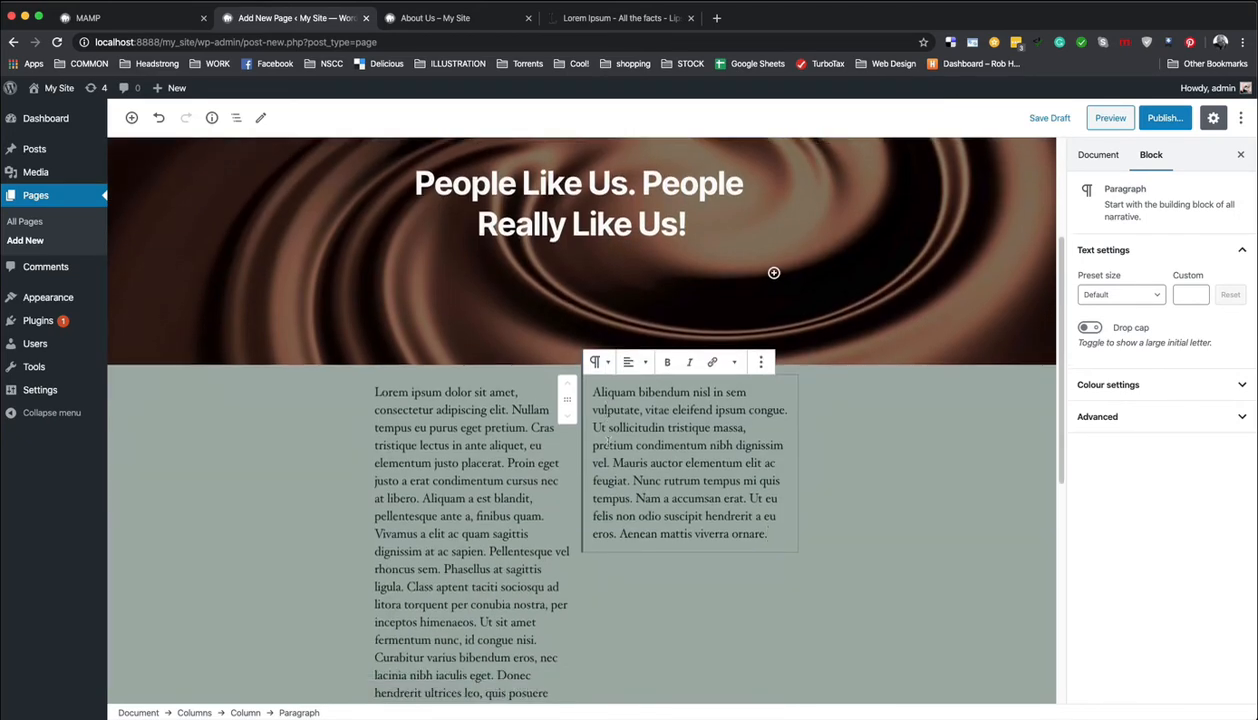
Step: Add an Image block below the second column's paragraph and fill it with hipster.jpg from the media library
click(678, 576)
scroll(684, 549, down, 4)
click(765, 354)
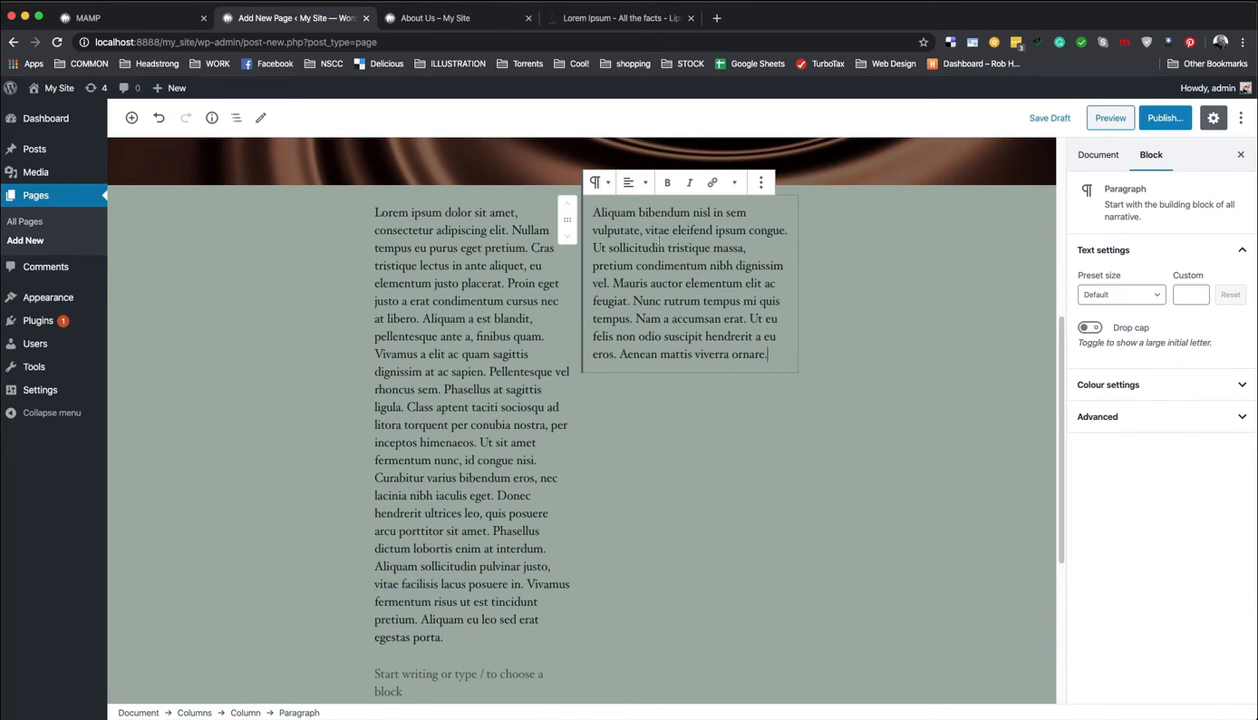
click(131, 118)
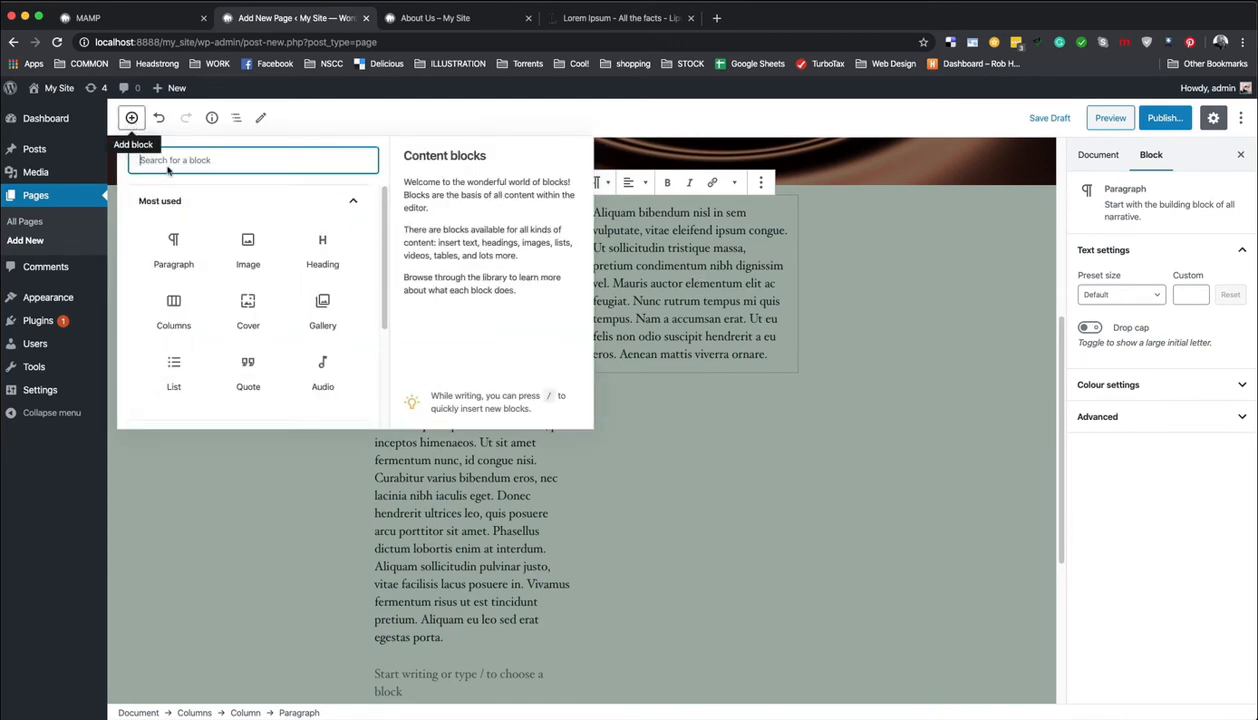
click(249, 250)
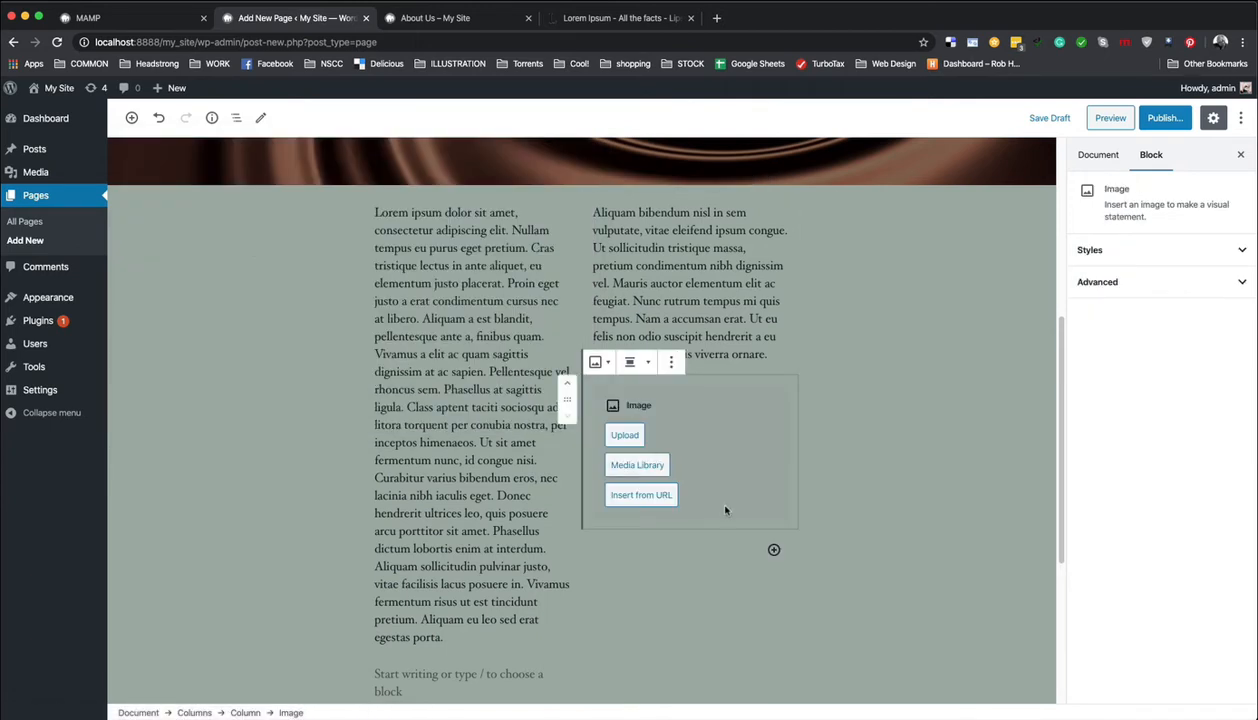
click(620, 465)
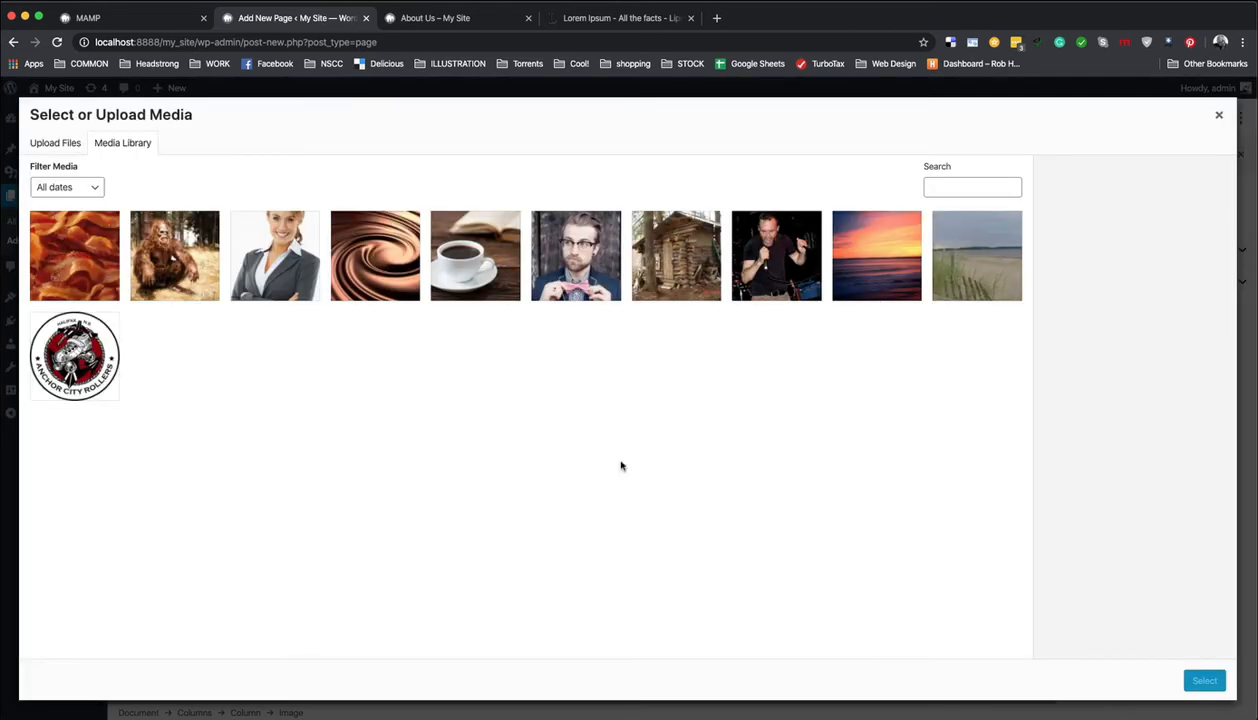
click(587, 268)
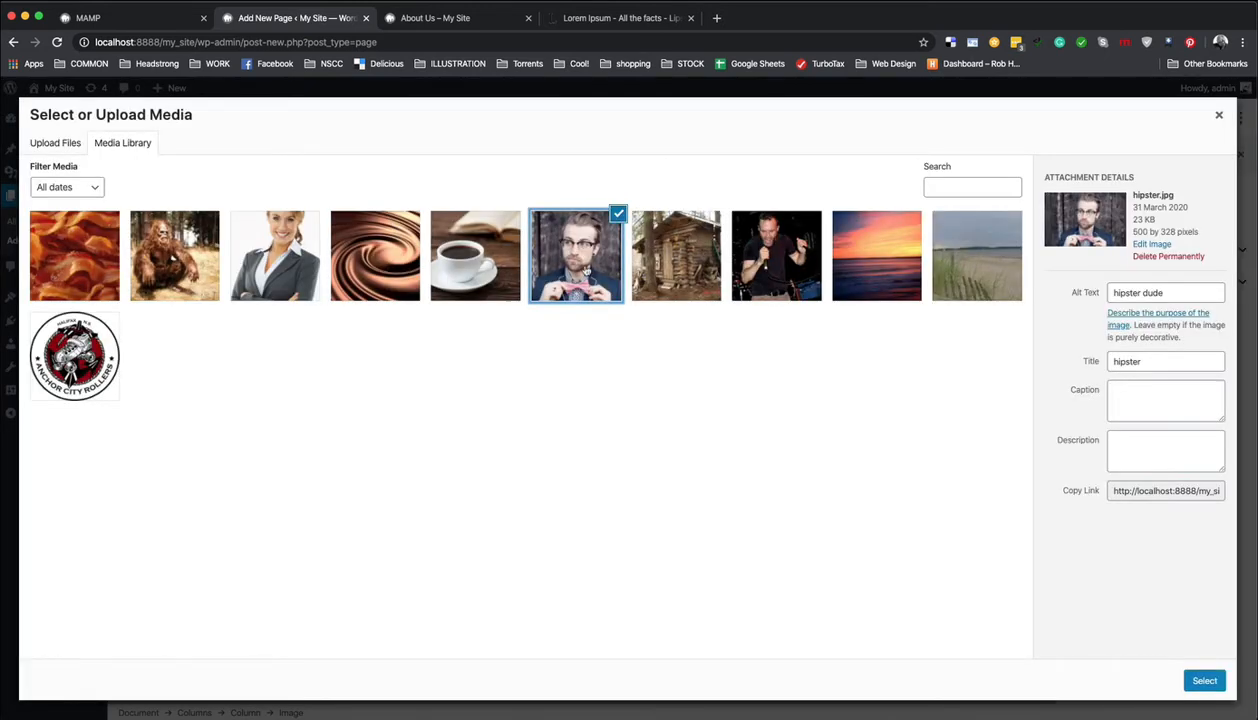
click(1200, 680)
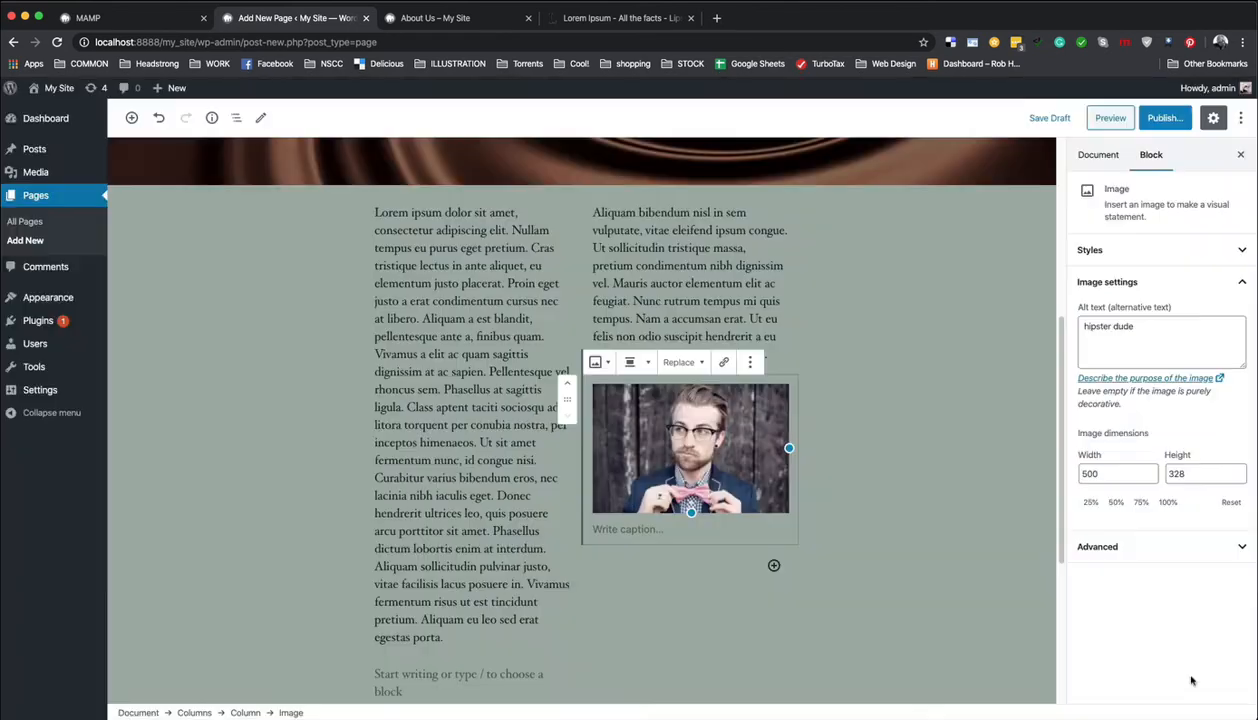
Step: Caption the second column's image "Our Dude." and move it above the paragraph
click(618, 530)
text(Our Dude.)
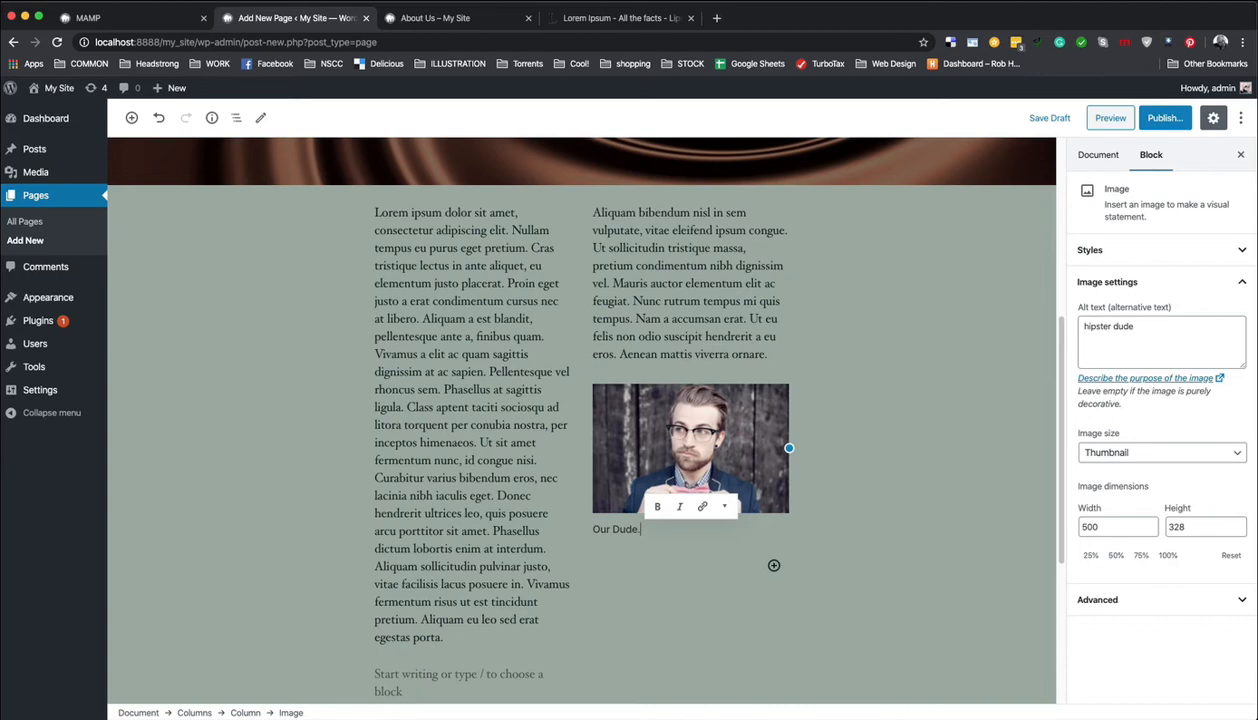
click(730, 607)
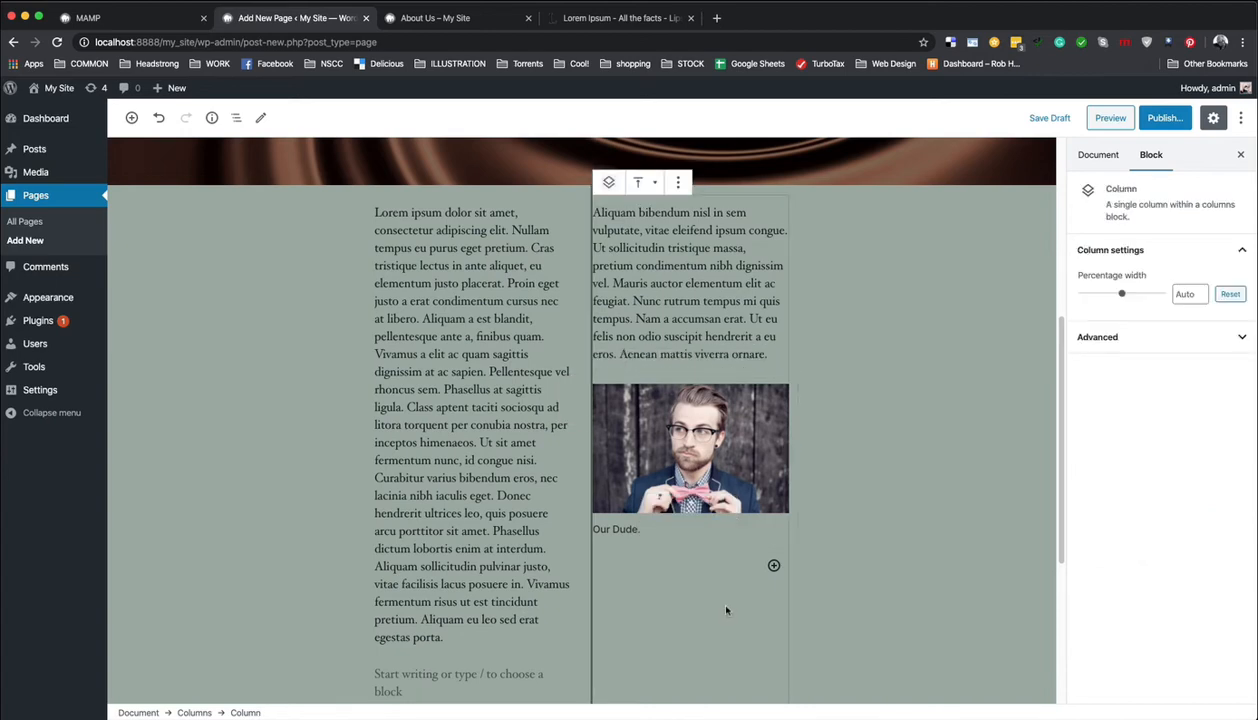
click(703, 449)
click(566, 386)
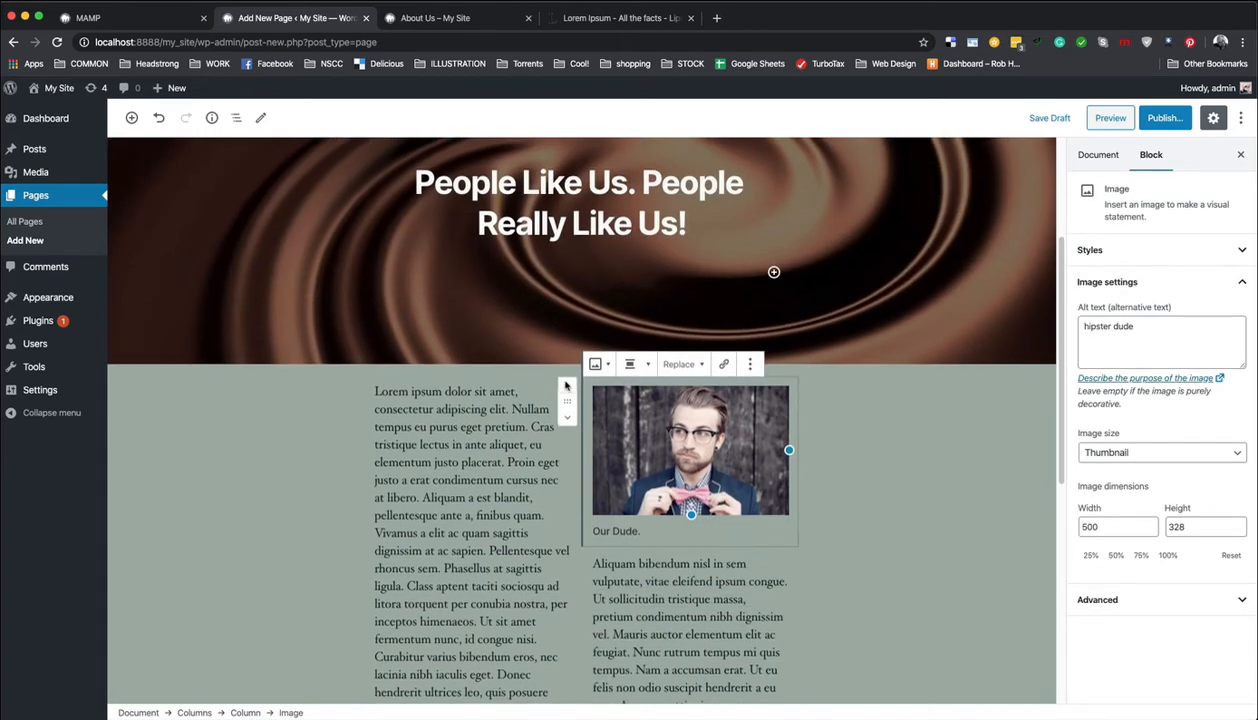
Step: Try to insert a Separator block in the empty paragraph at the end of the first column
scroll(876, 485, down, 3)
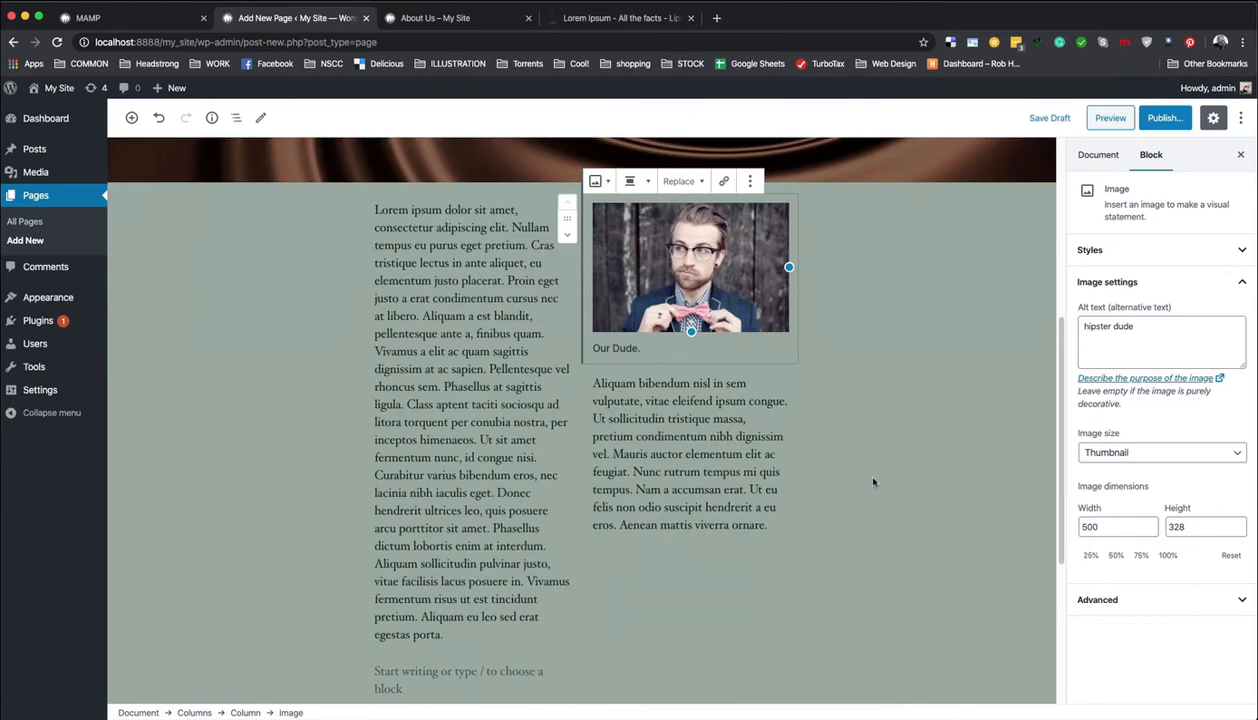
scroll(872, 482, down, 3)
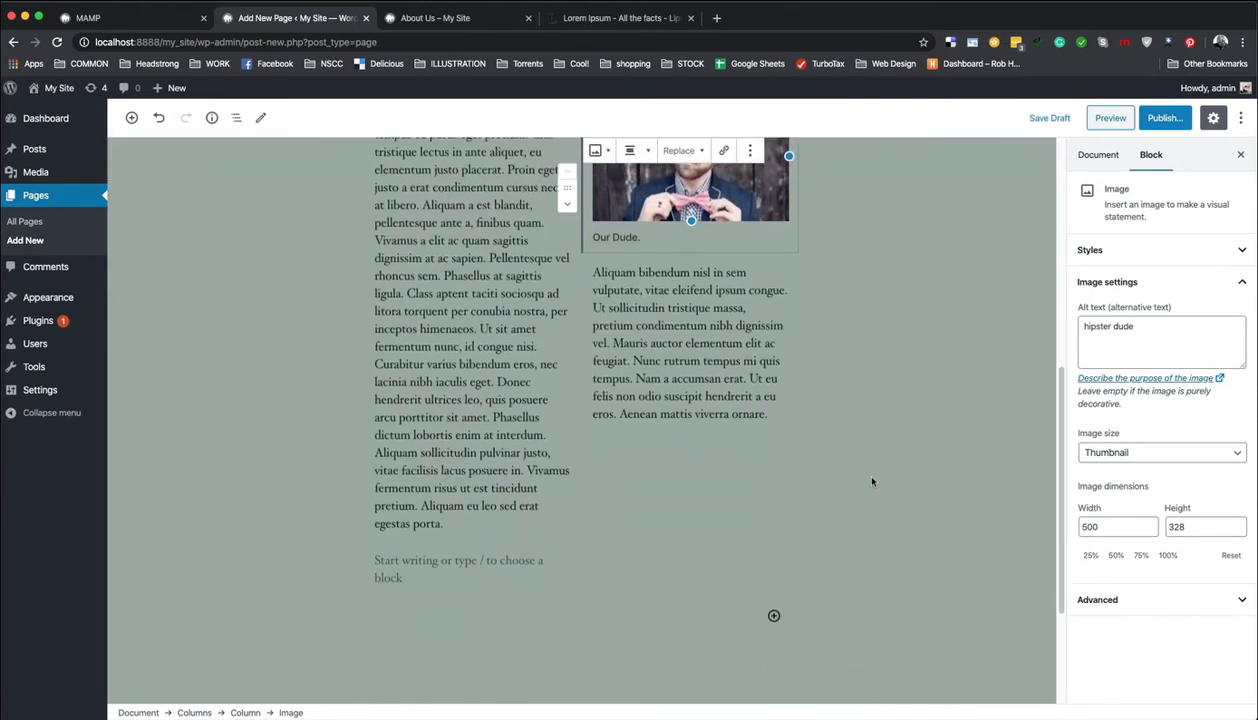
click(521, 578)
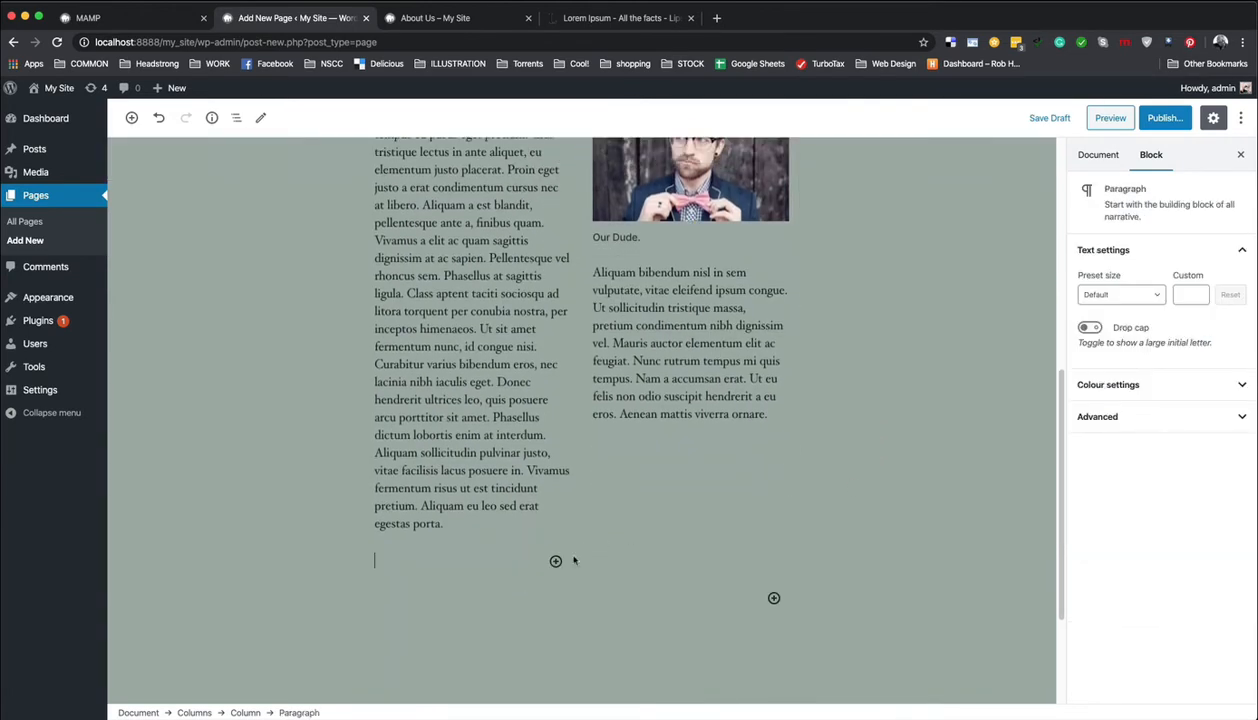
click(556, 562)
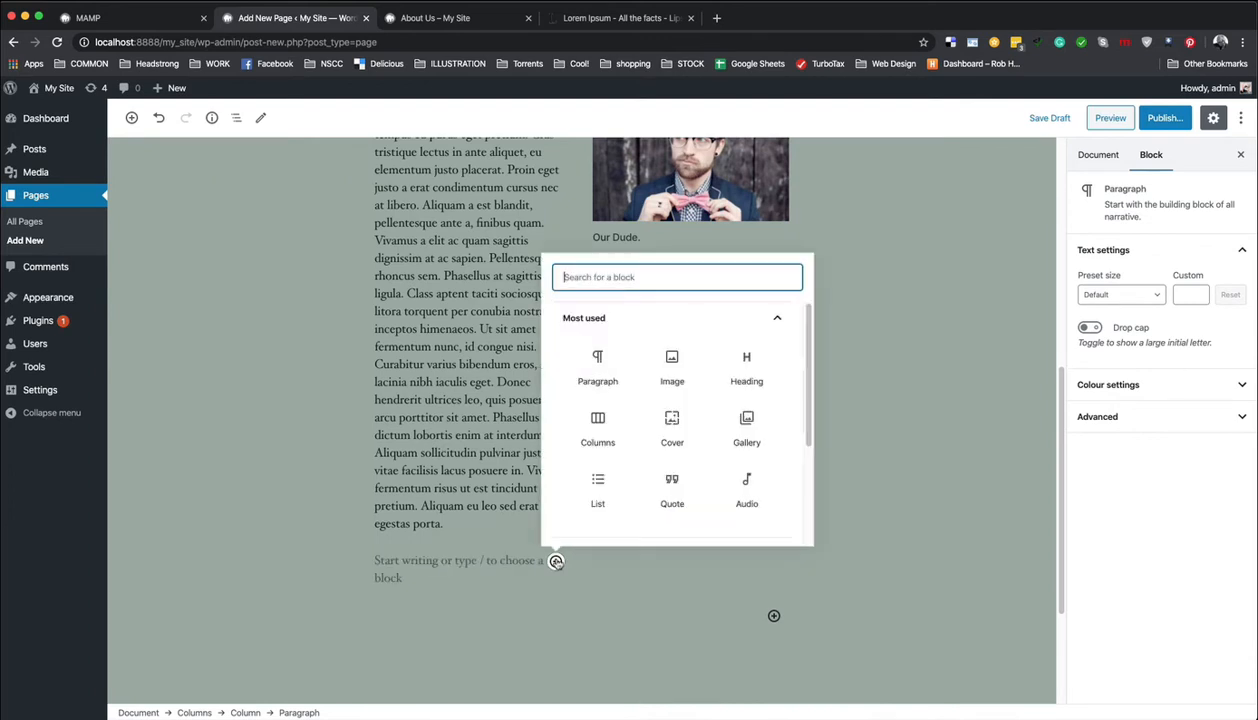
scroll(674, 410, down, 3)
click(681, 397)
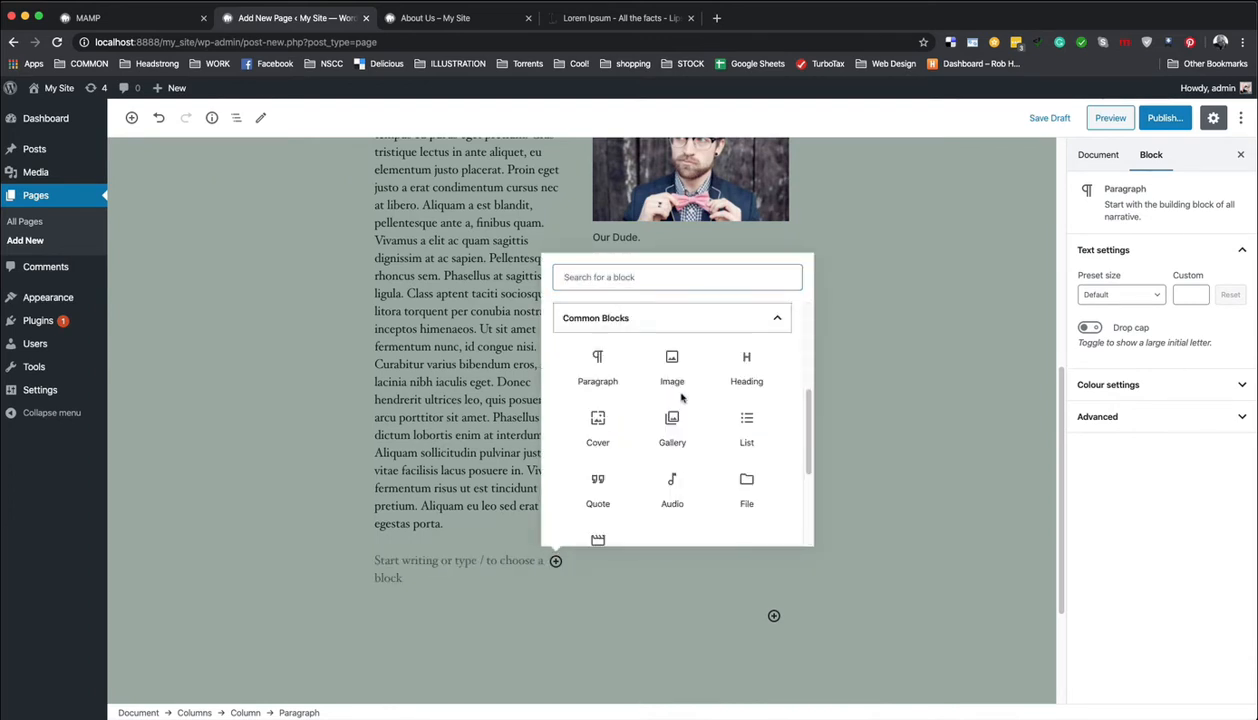
scroll(681, 399, down, 4)
click(665, 482)
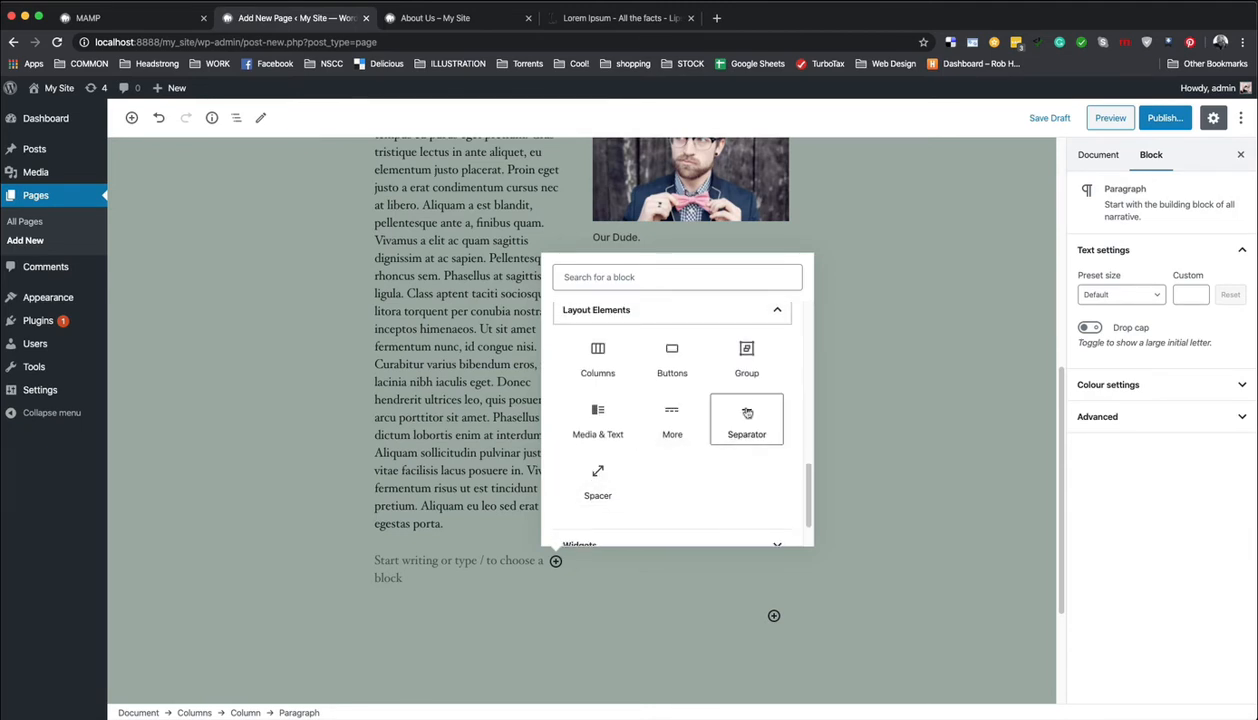
scroll(683, 487, down, 2)
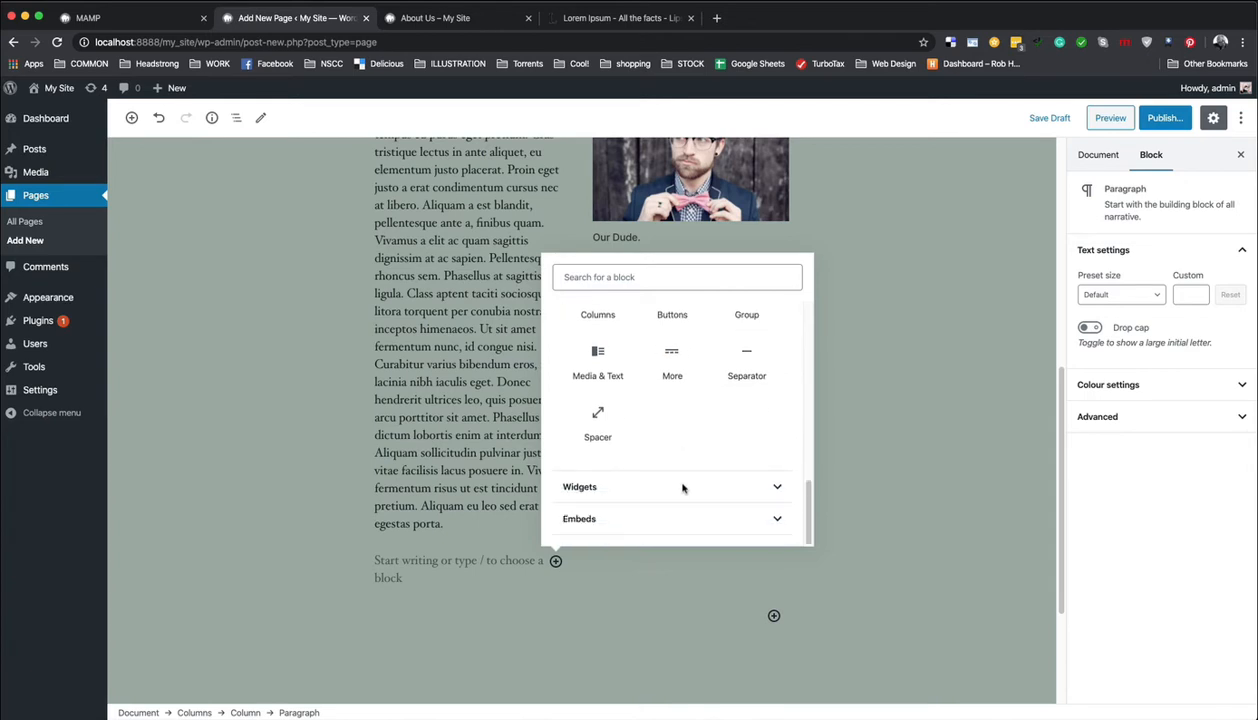
scroll(683, 487, up, 5)
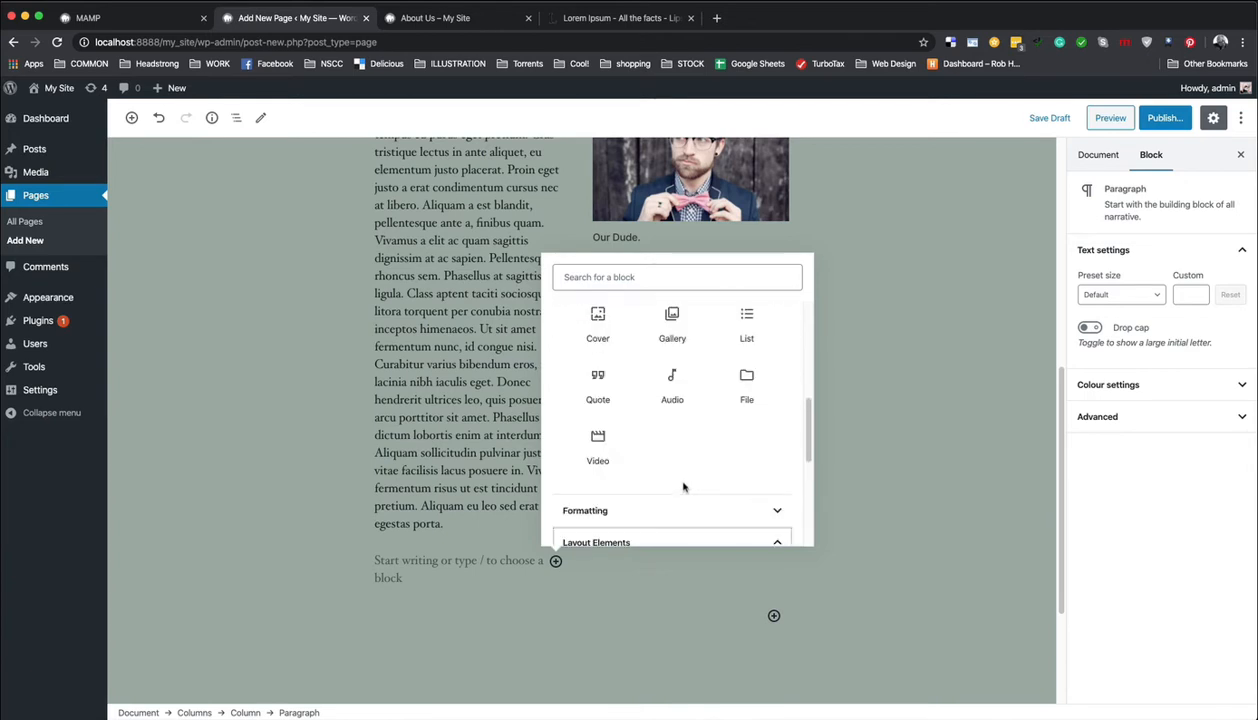
scroll(684, 486, down, 5)
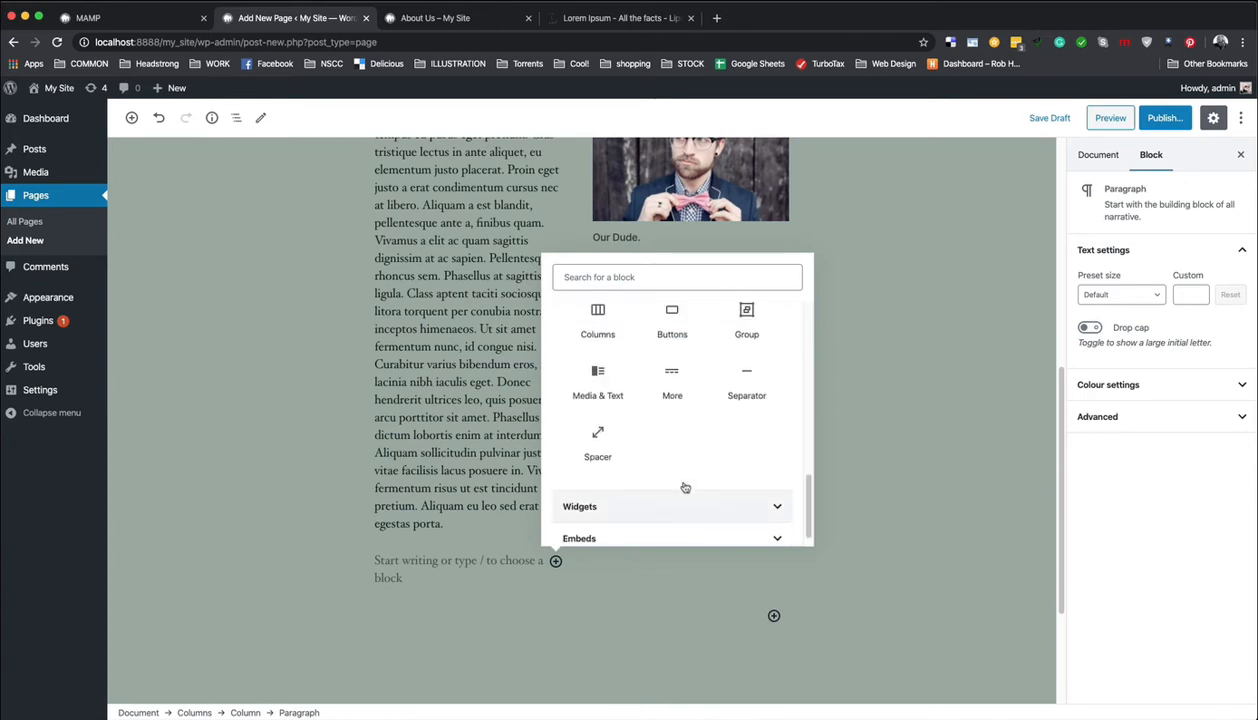
click(744, 395)
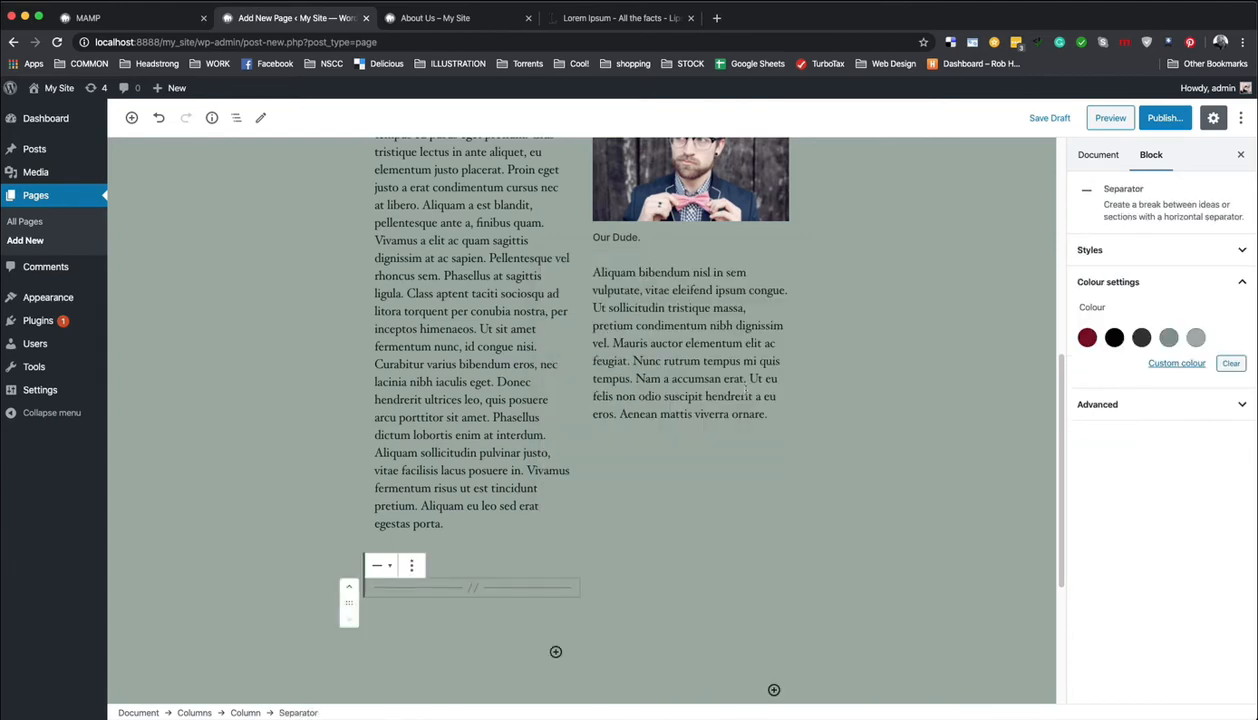
key(ctrl+z)
Step: Insert a Separator layout block below the whole Columns block, spanning both columns
scroll(629, 460, down, 3)
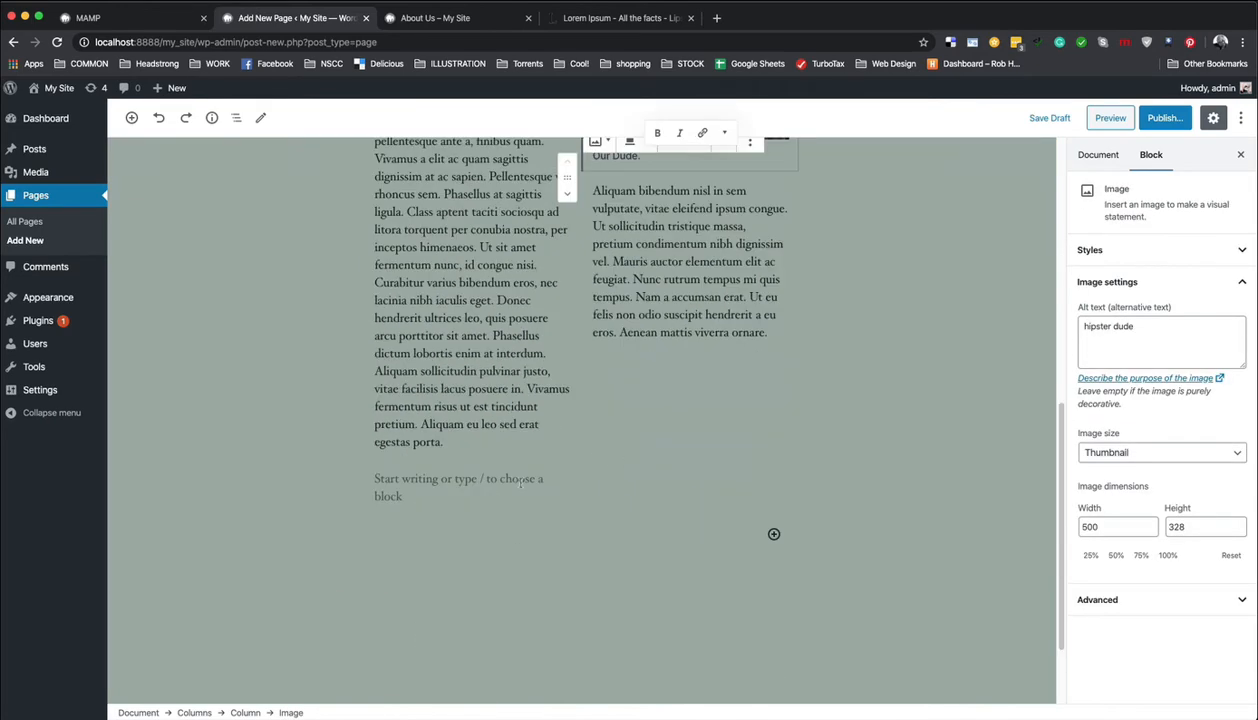
click(773, 534)
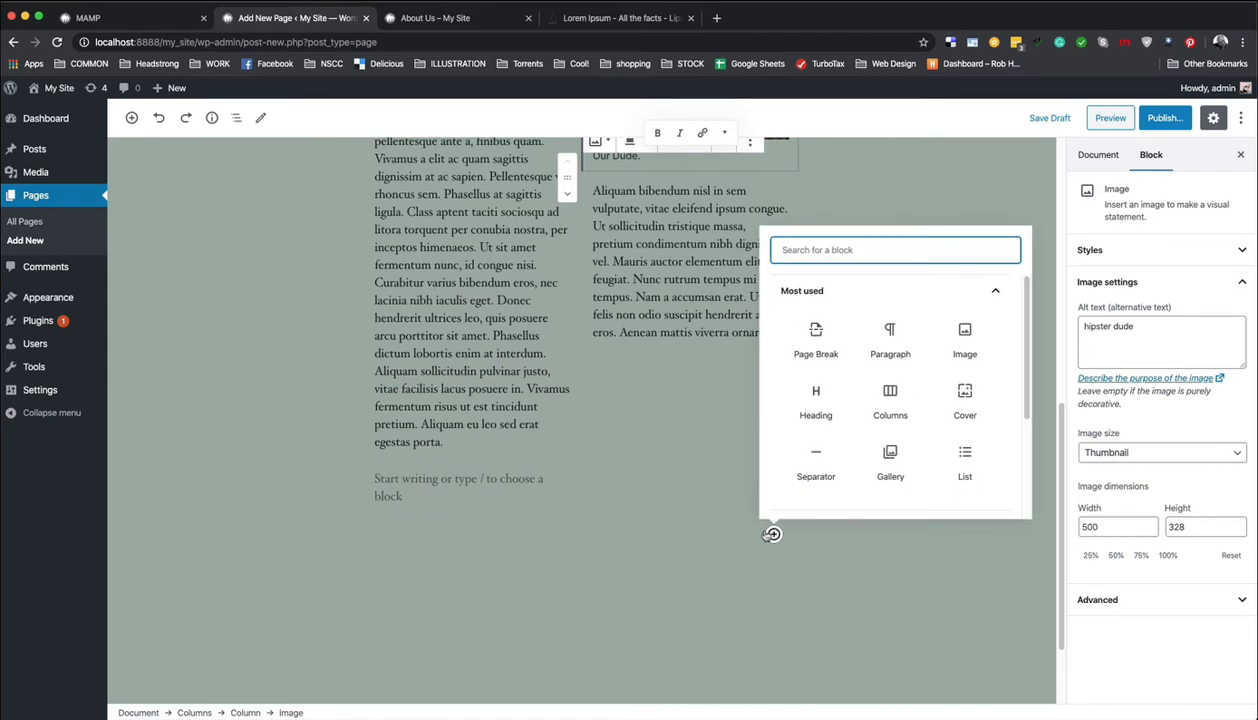
scroll(852, 368, down, 2)
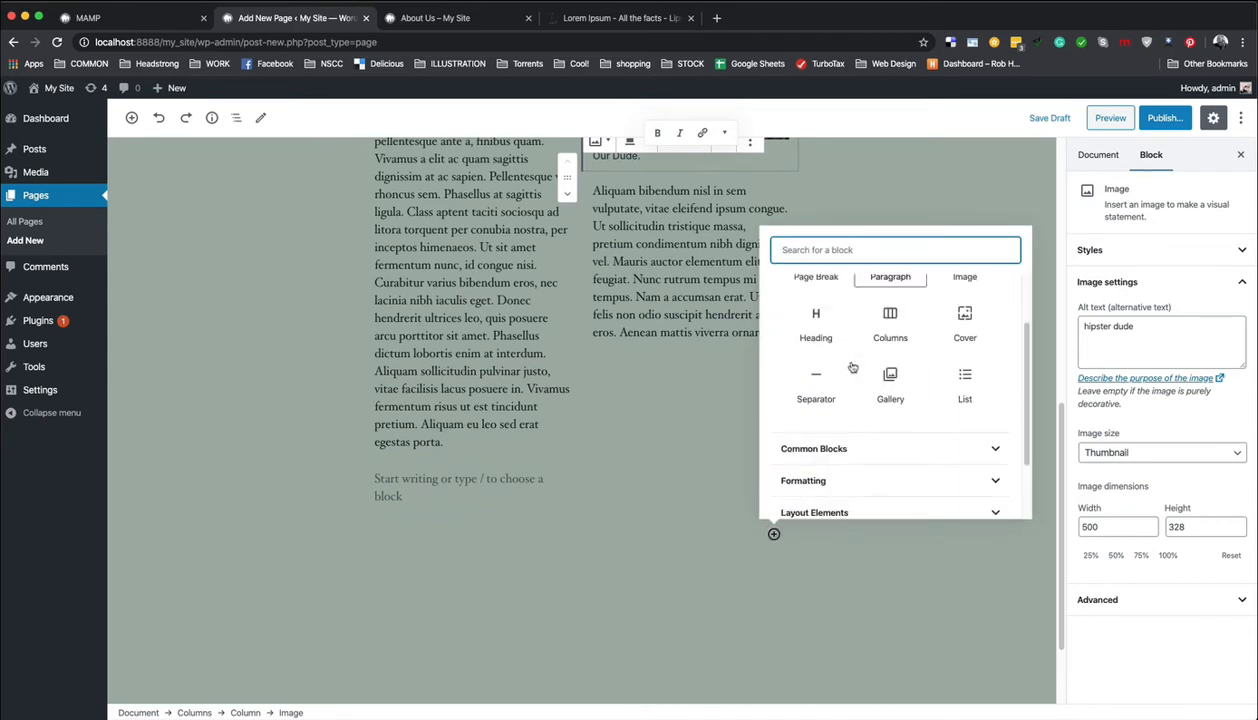
scroll(852, 368, down, 2)
click(834, 424)
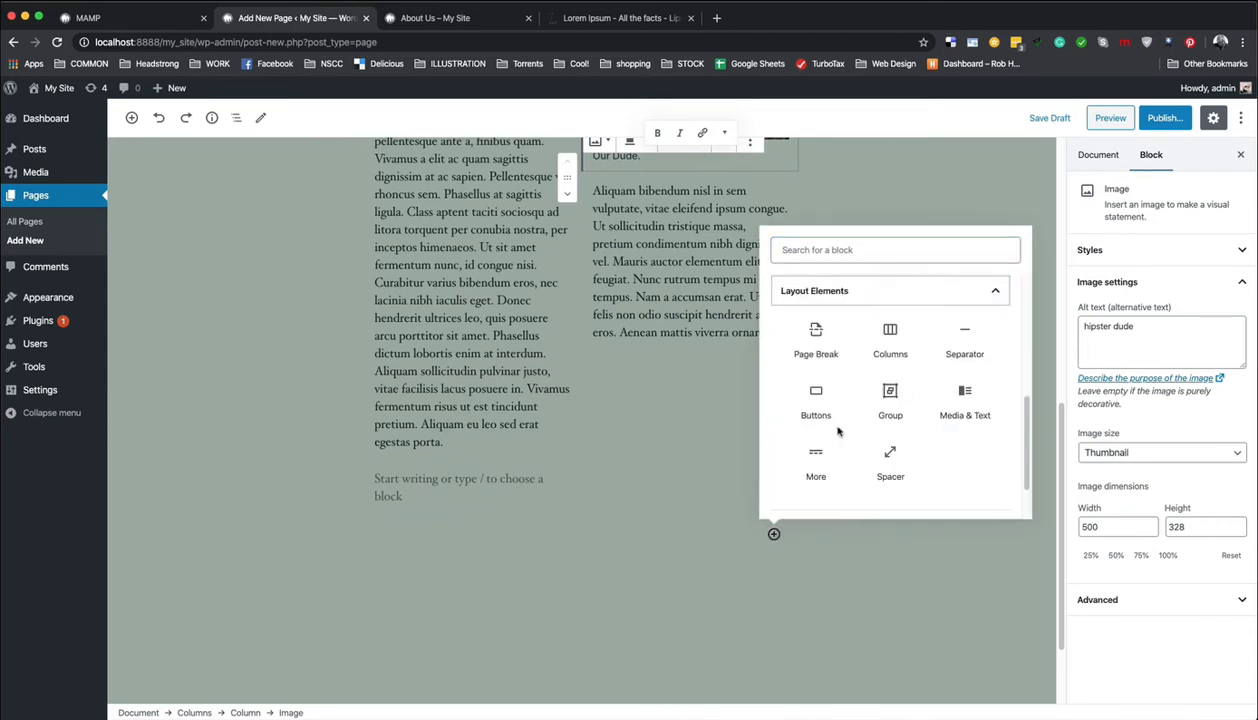
click(965, 336)
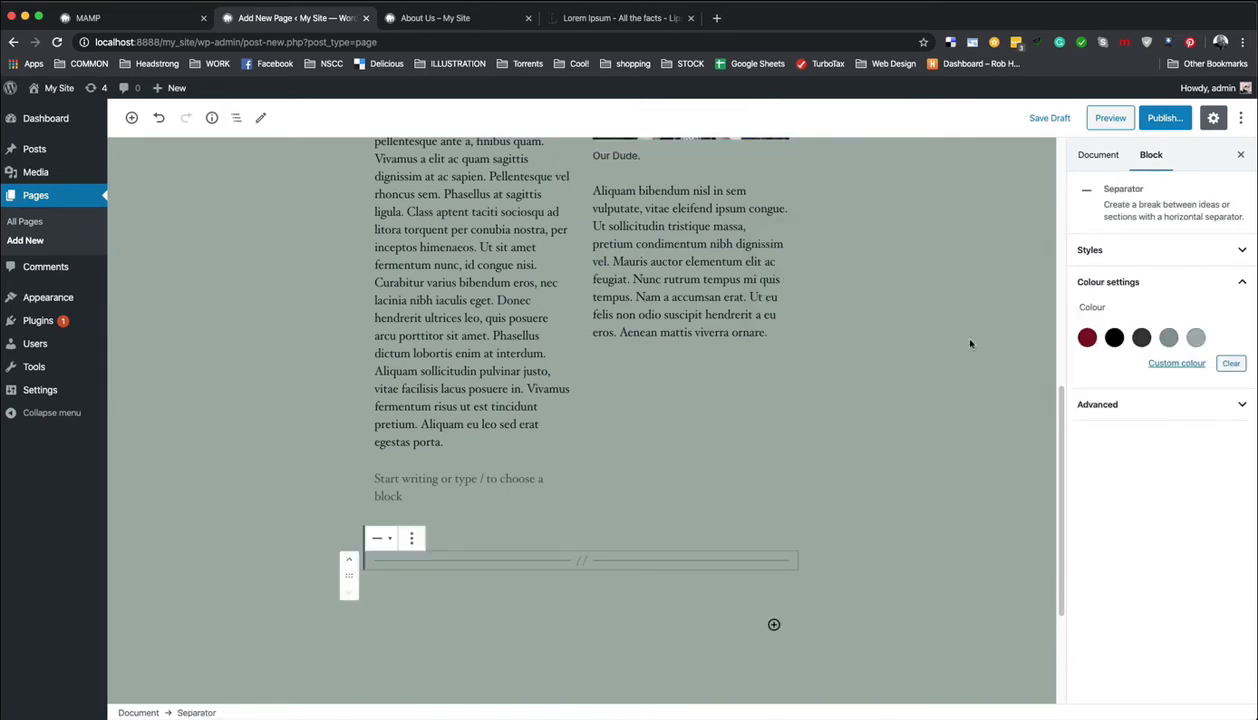
Step: Add a Paragraph block below the separator at the end of the Testimonials page
scroll(627, 612, down, 1)
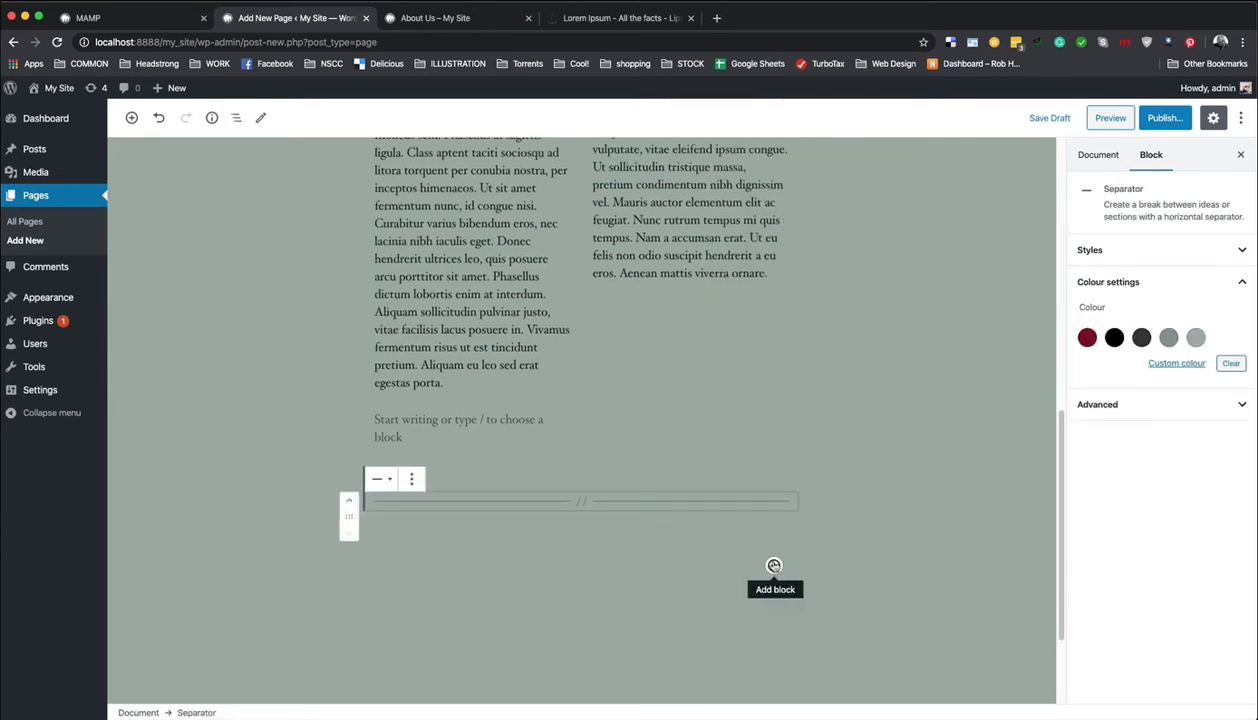
scroll(773, 565, up, 7)
scroll(772, 462, up, 4)
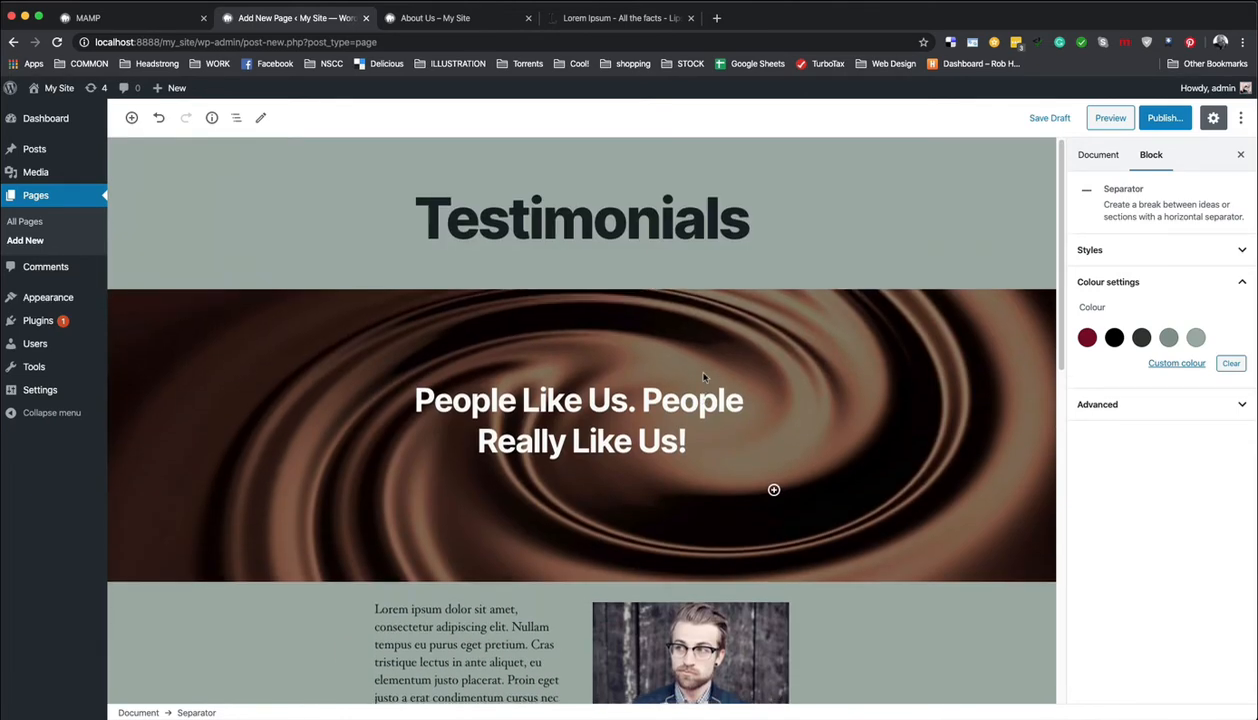
scroll(772, 462, down, 12)
click(773, 461)
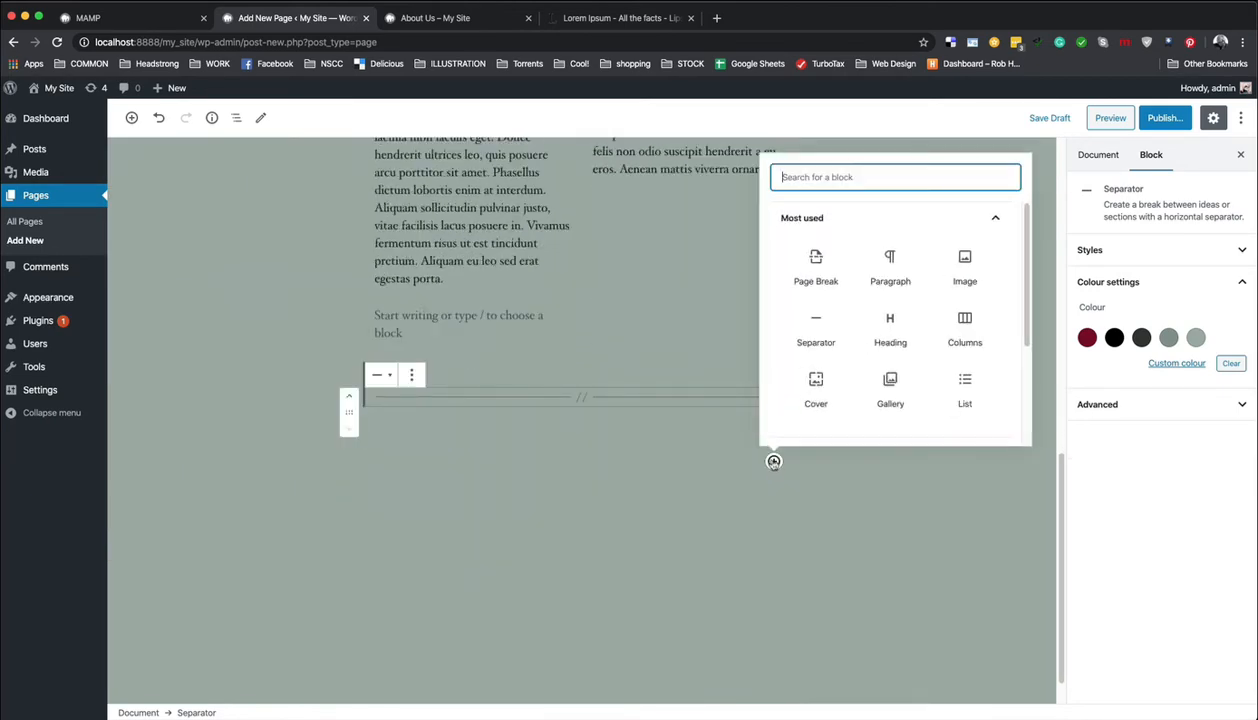
click(886, 262)
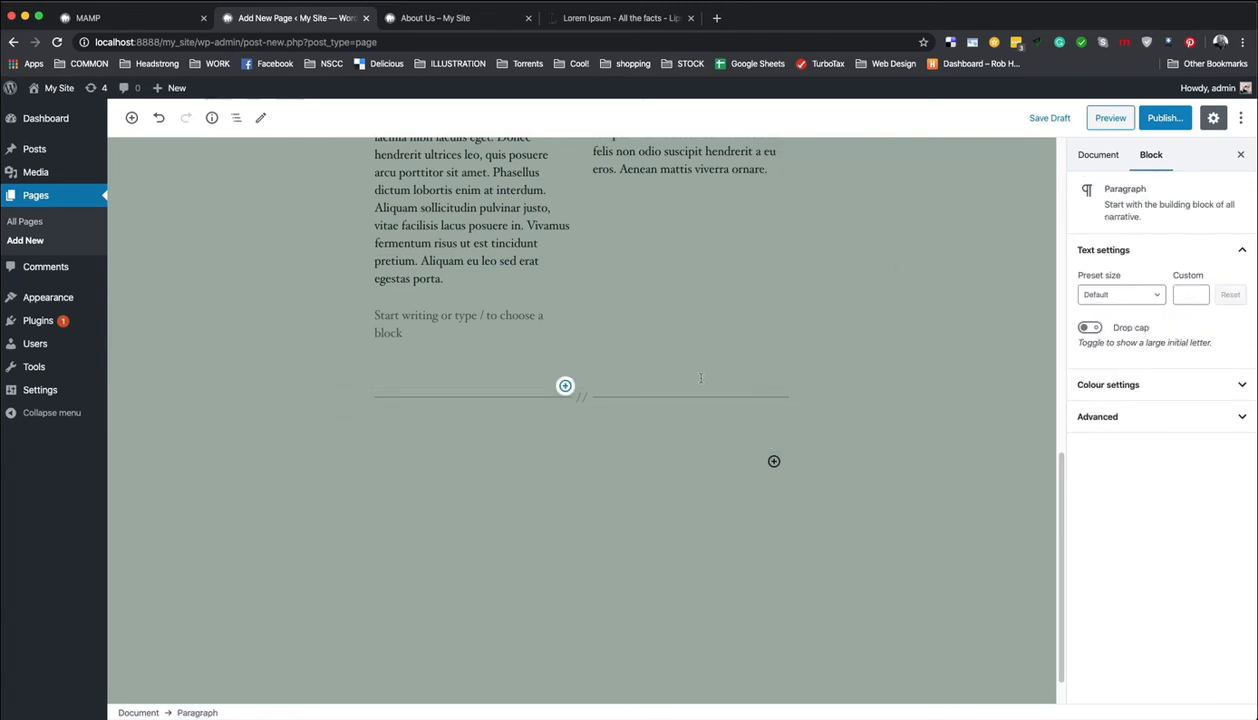
Step: Copy the second Lorem Ipsum paragraph from "Aliquam bibendum" through "elit ac feugiat." and paste it into the new paragraph
click(615, 17)
click(557, 458)
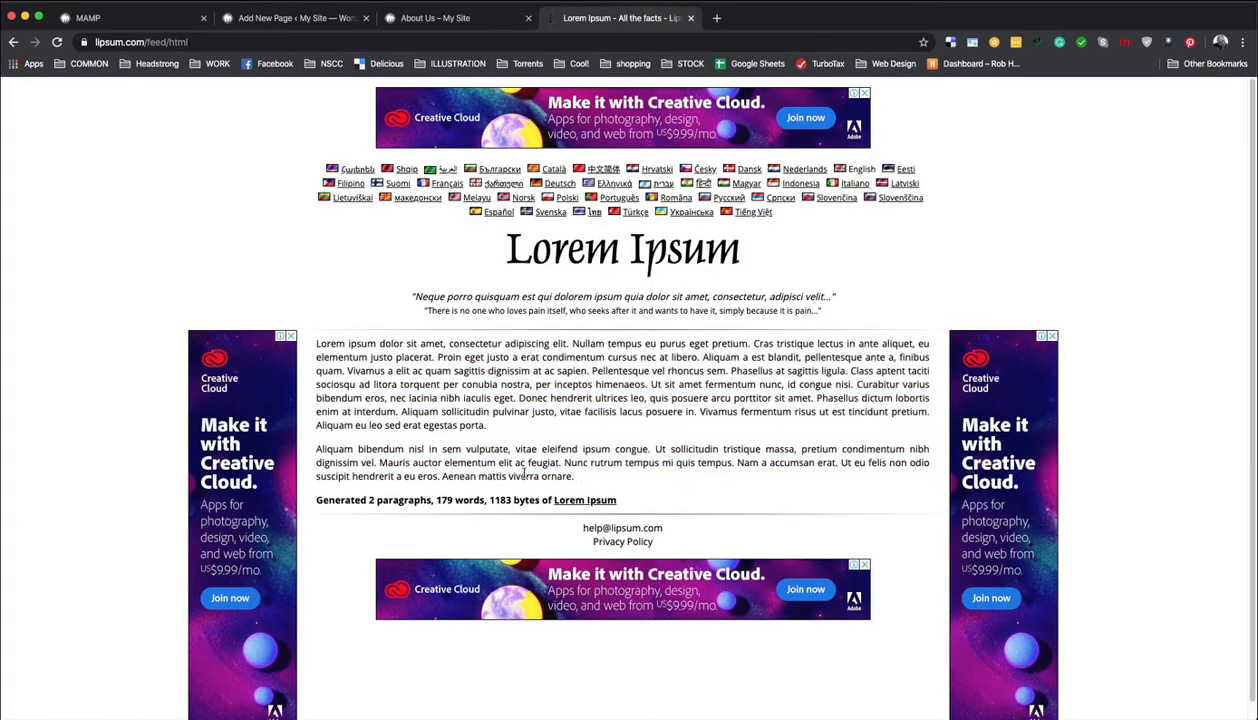
drag(560, 461, 292, 440)
key(super+c)
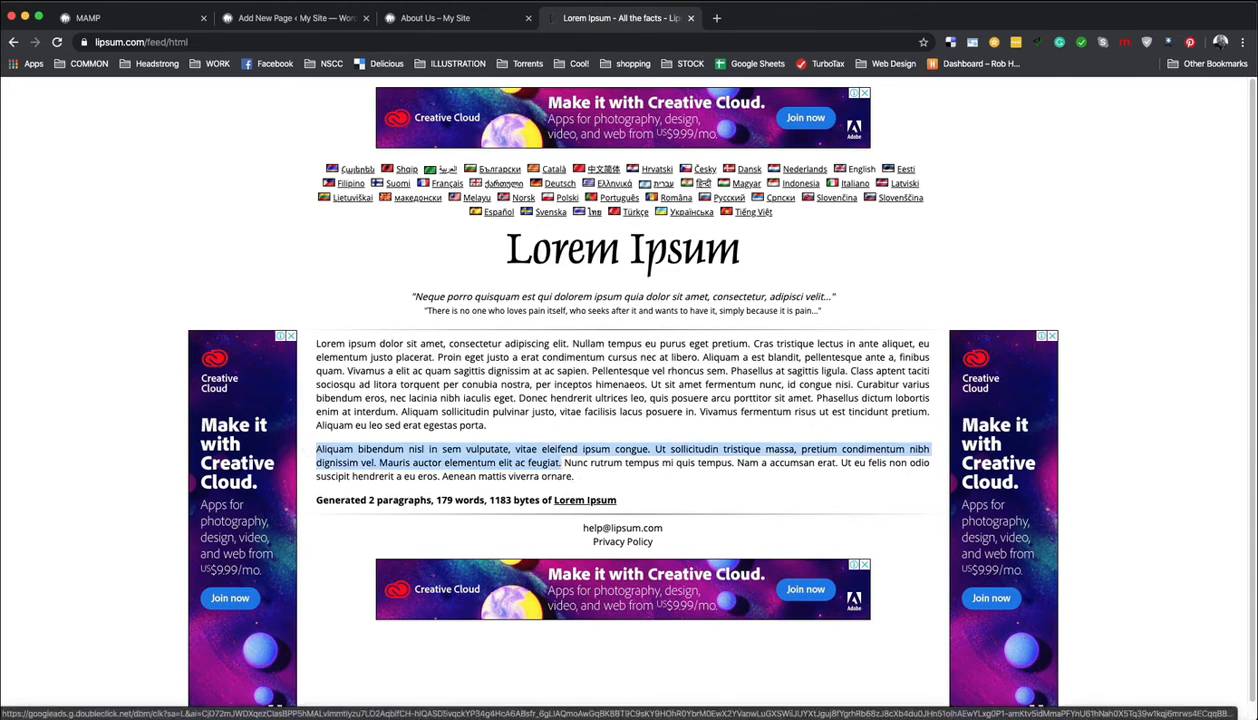
click(292, 17)
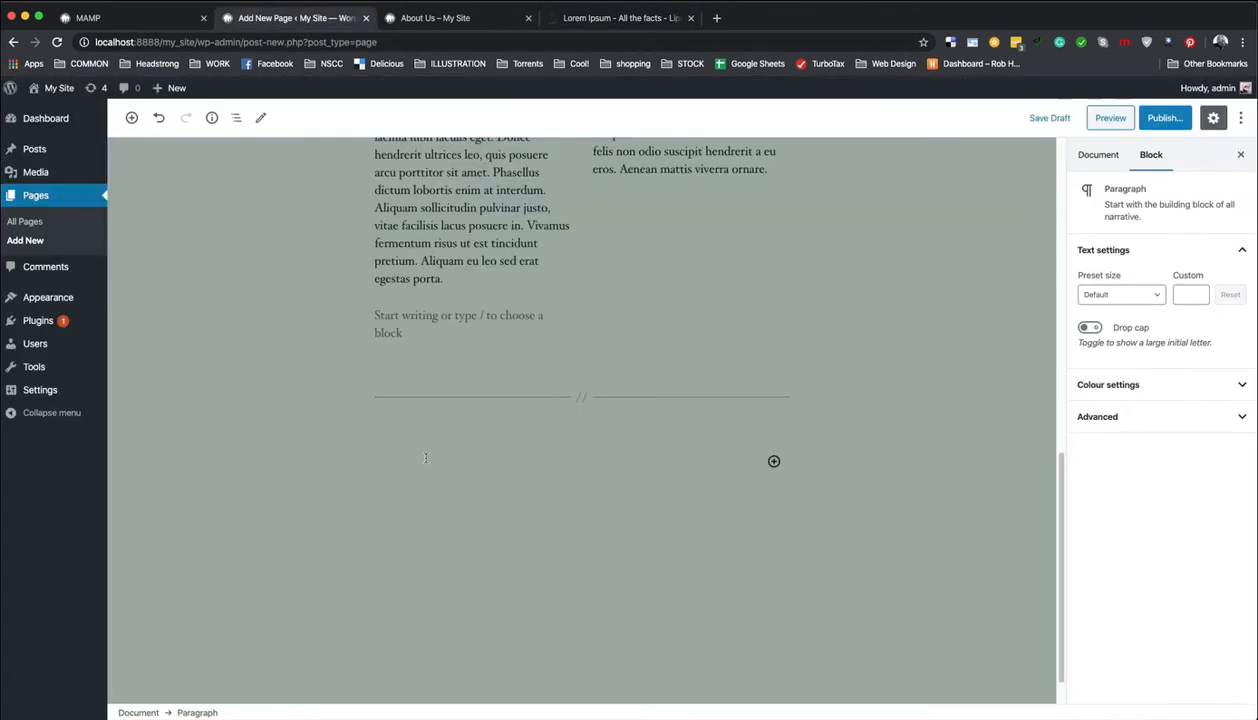
key(super+v)
Step: Try transforming the pasted paragraph into a Verse block and convert it back to a Paragraph
click(427, 345)
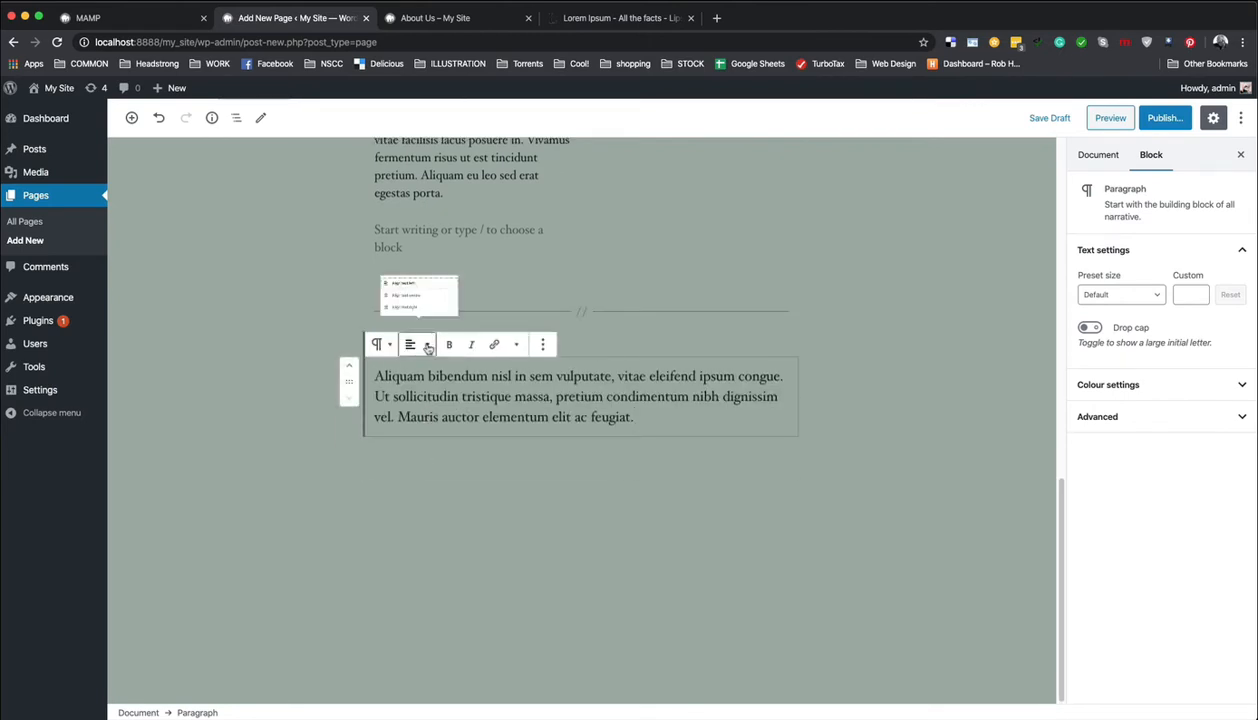
click(380, 344)
click(383, 345)
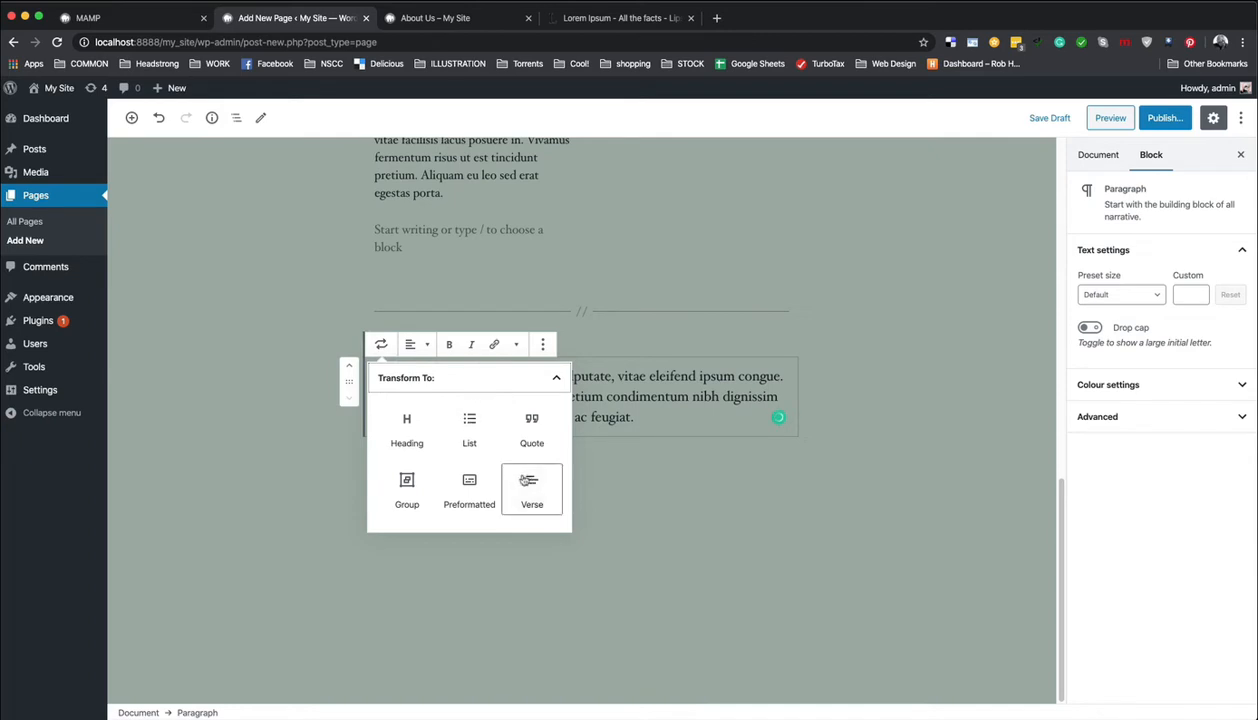
click(530, 482)
click(383, 345)
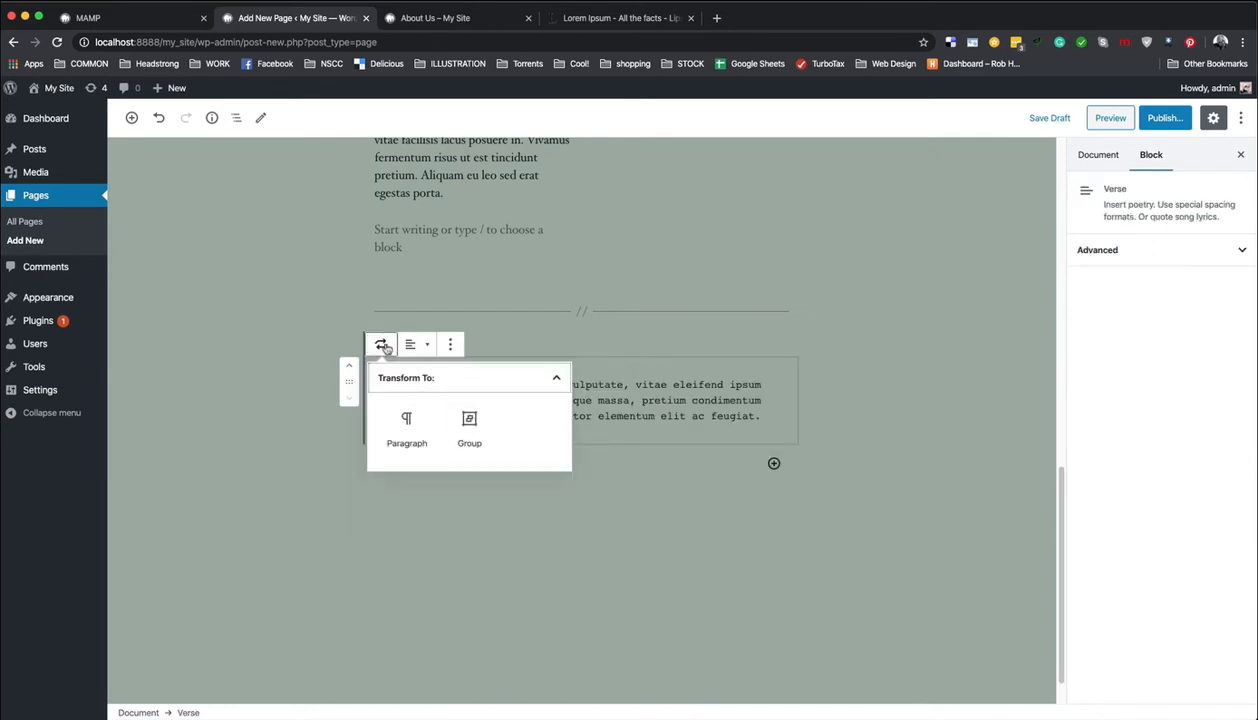
click(404, 420)
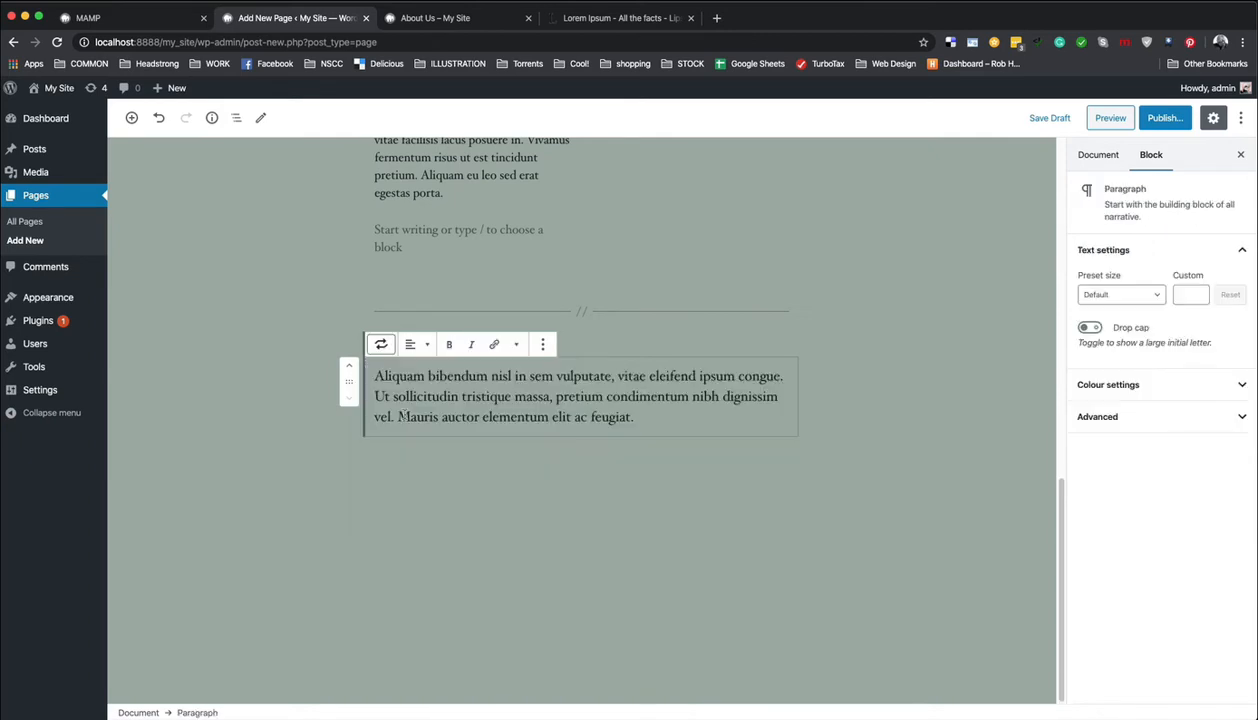
Step: Transform the pasted paragraph into a Quote block and apply the Large style
click(383, 345)
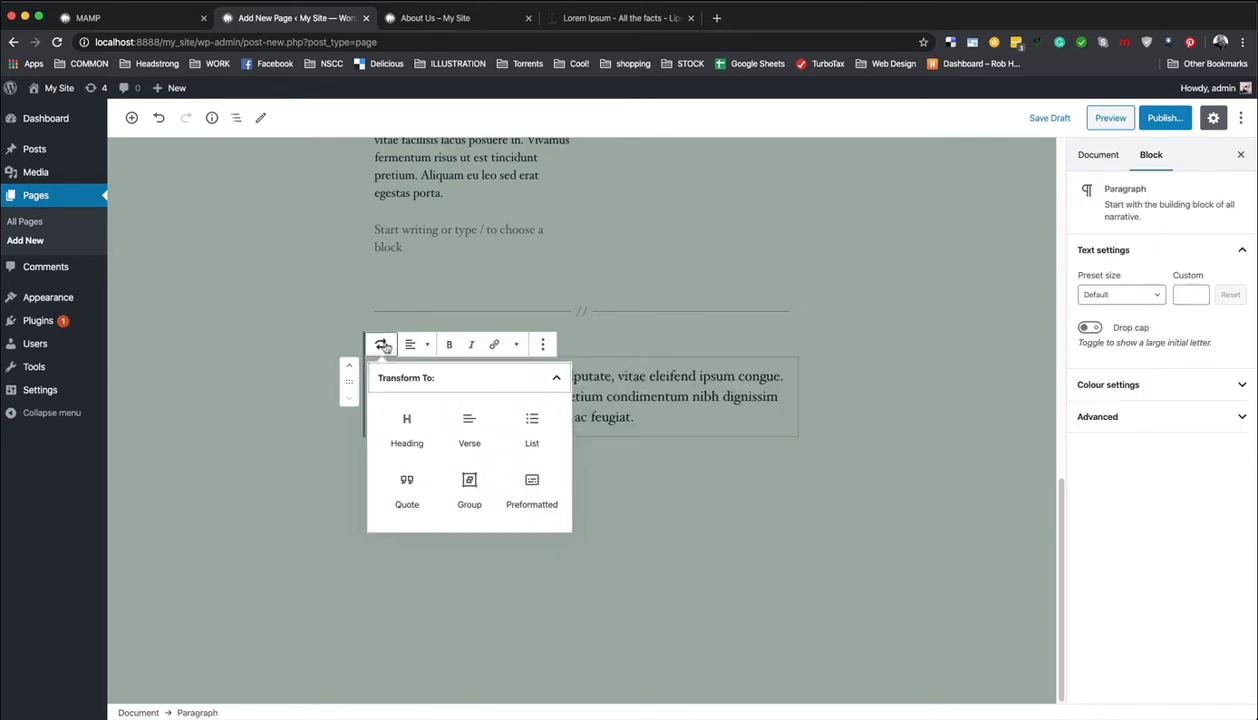
click(404, 482)
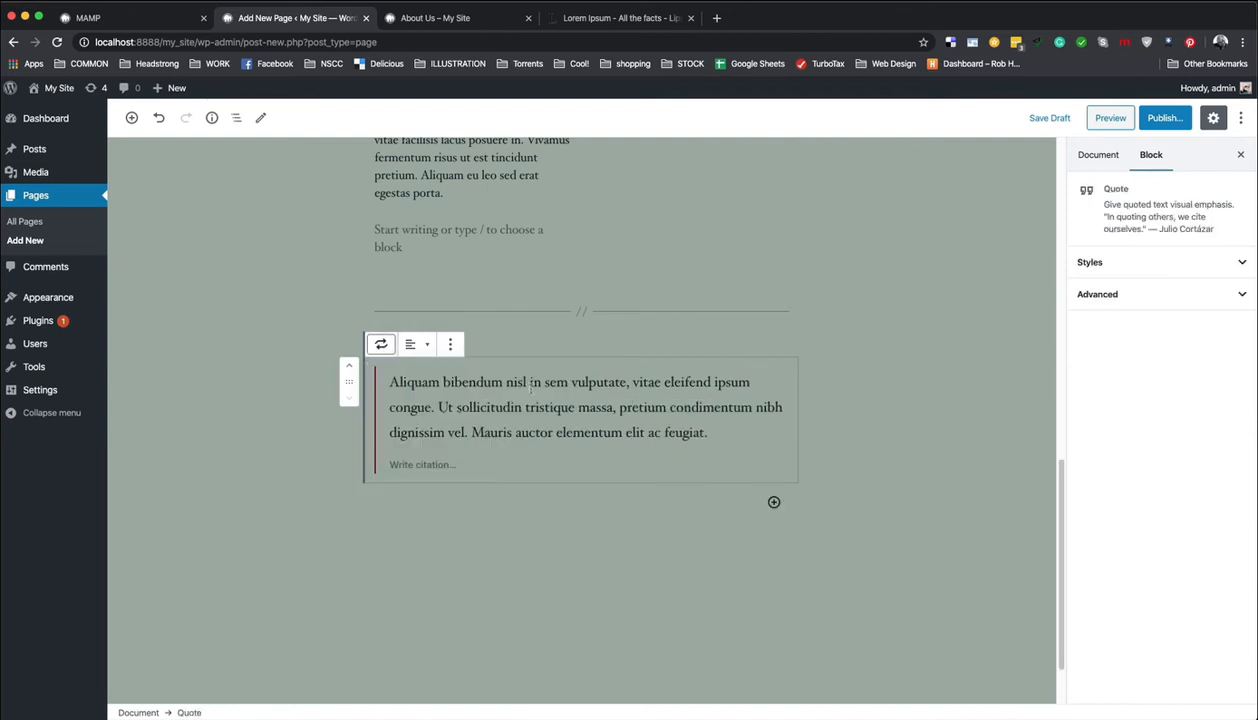
click(1241, 262)
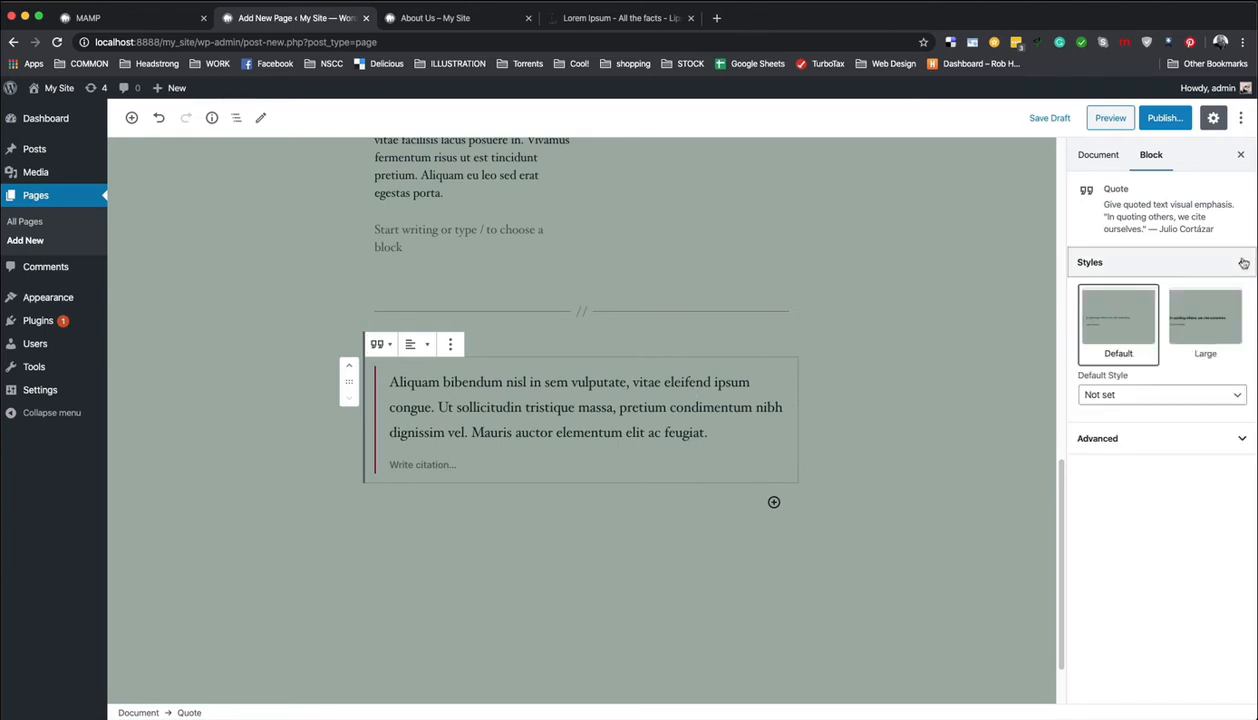
click(1145, 394)
click(1163, 394)
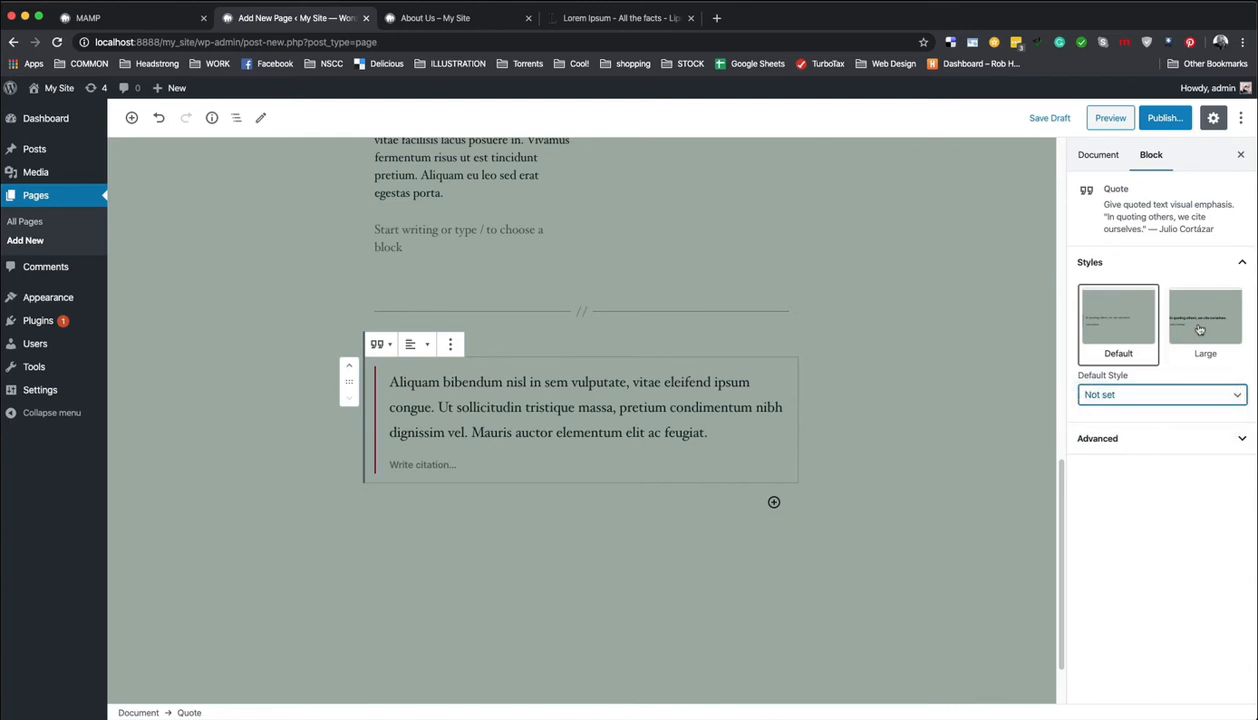
click(1199, 328)
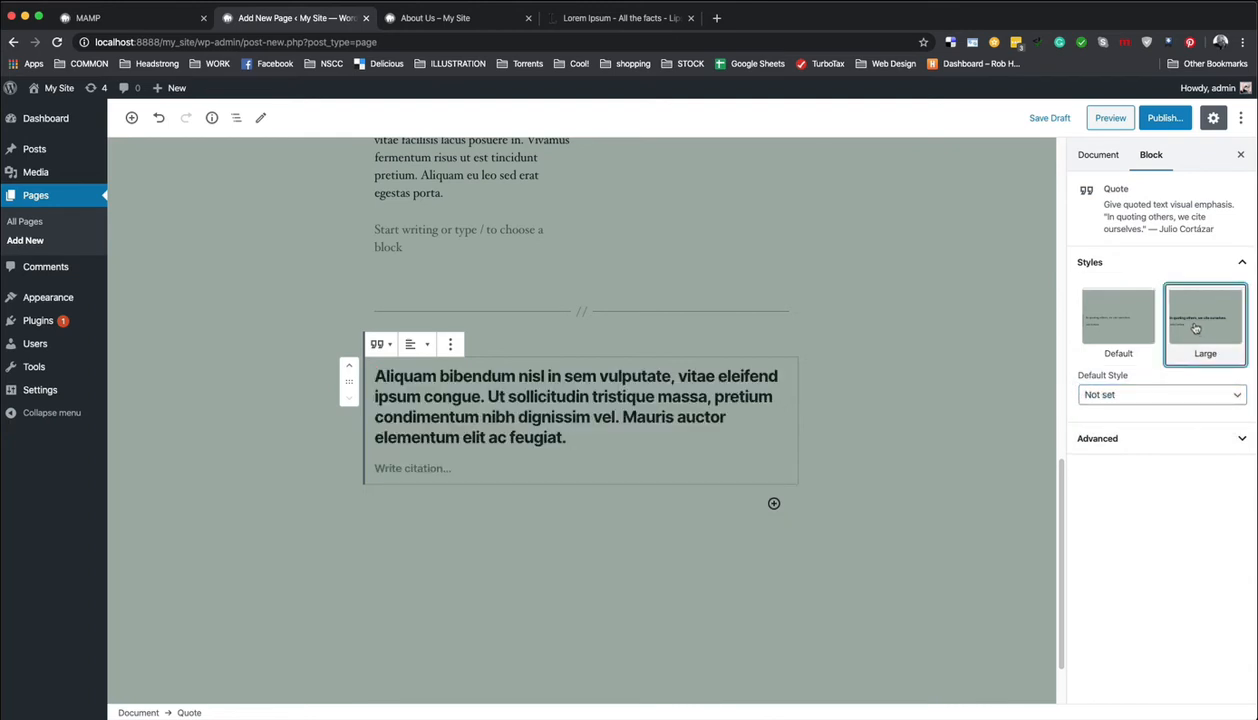
click(1169, 439)
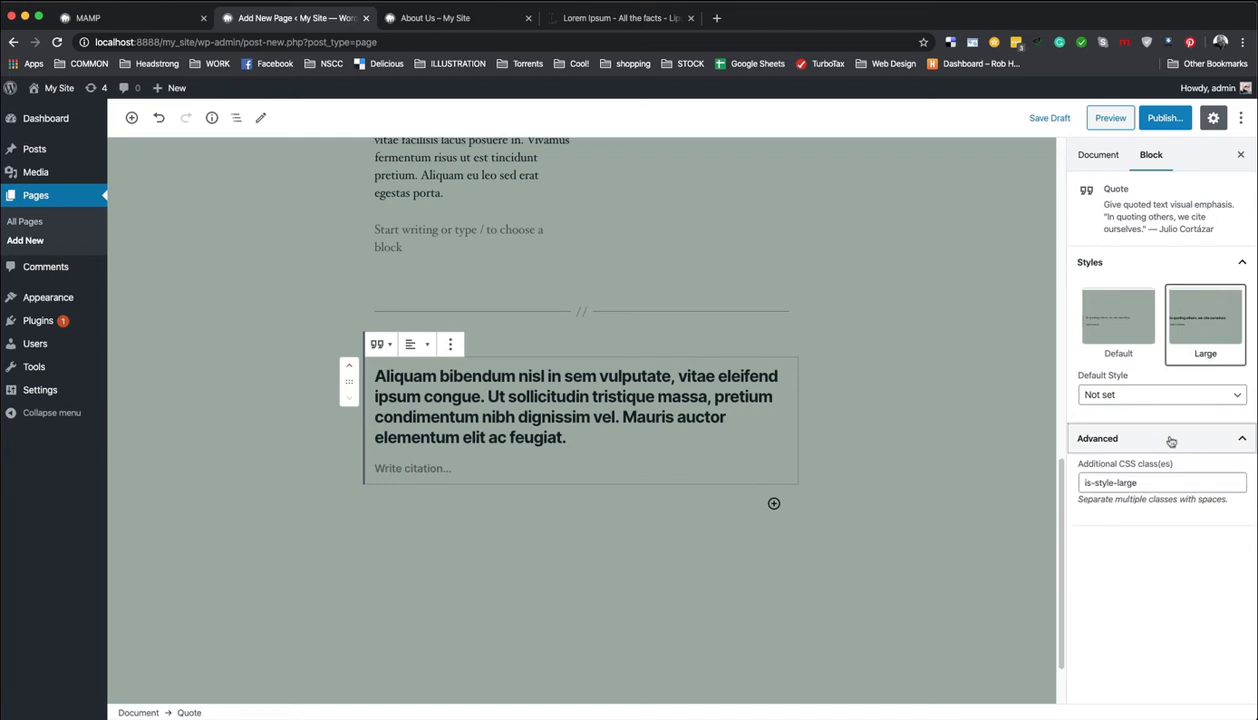
click(1171, 441)
click(556, 503)
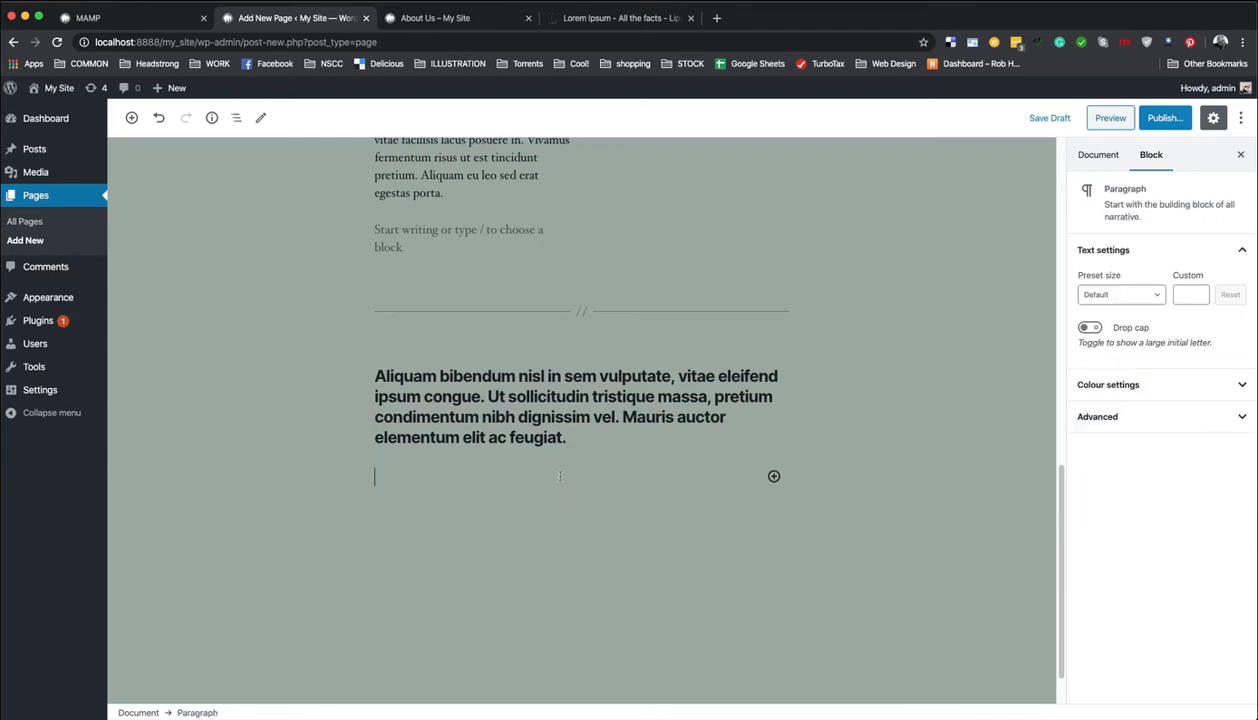
Step: Check the Testimonials page layout and publish the page
scroll(558, 420, up, 10)
scroll(561, 404, down, 10)
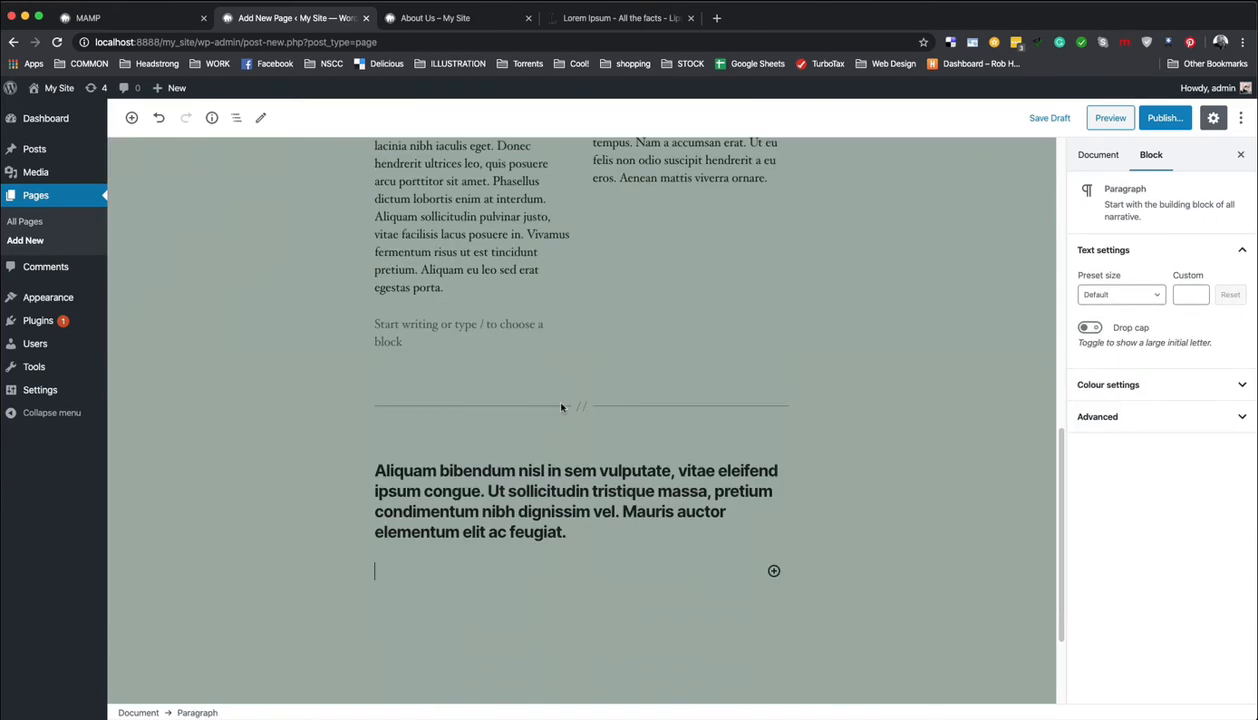
scroll(561, 404, up, 8)
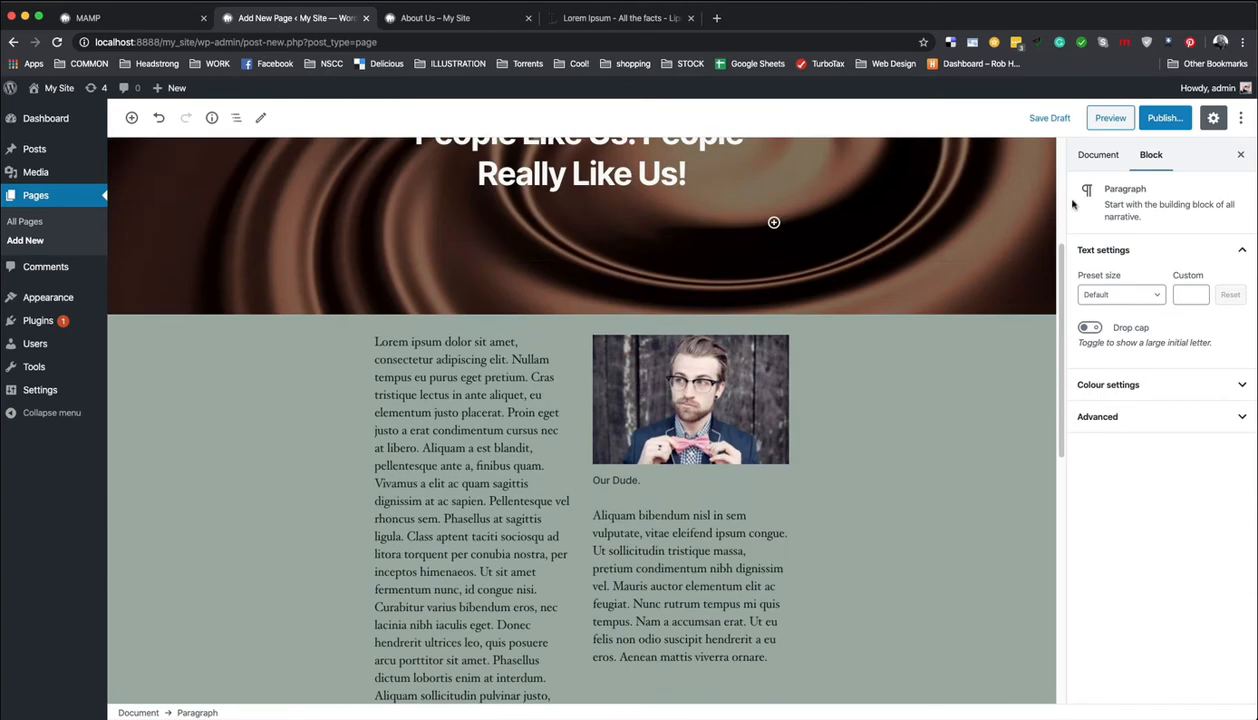
click(1164, 118)
click(1163, 119)
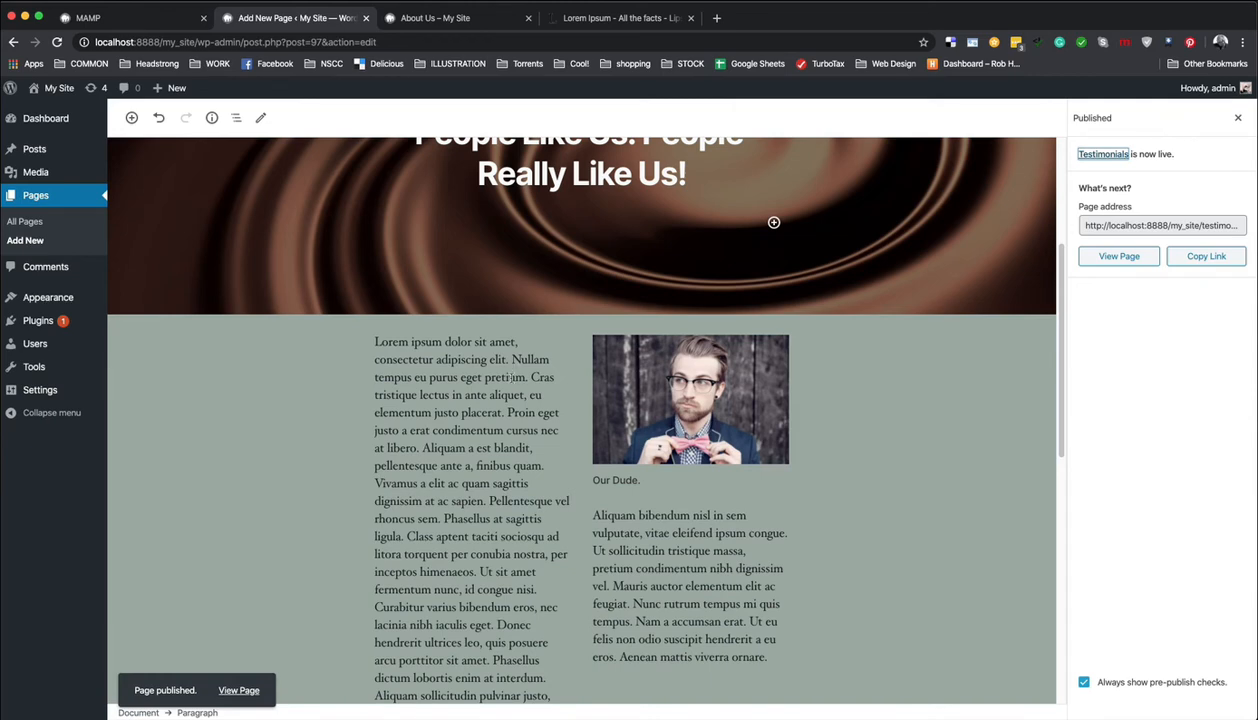
Step: Reload the live site and open its Testimonials page to review the title, cover and columns
scroll(507, 377, up, 3)
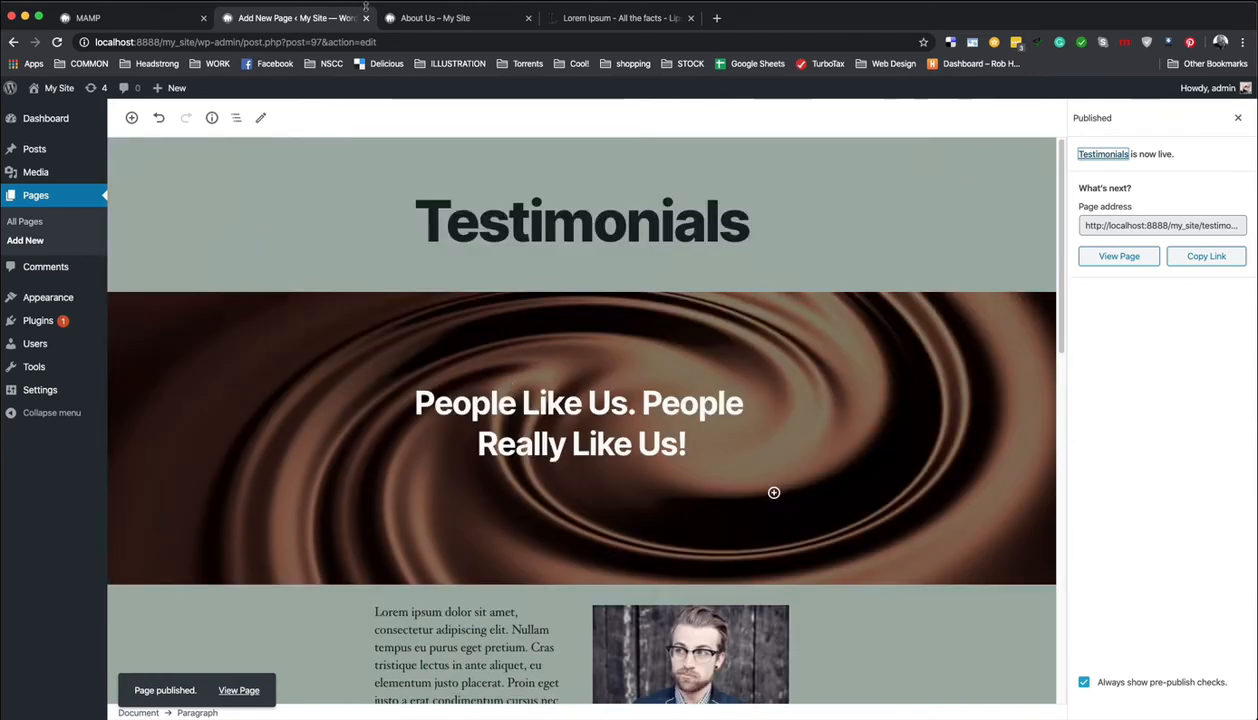
click(418, 22)
key(super+r)
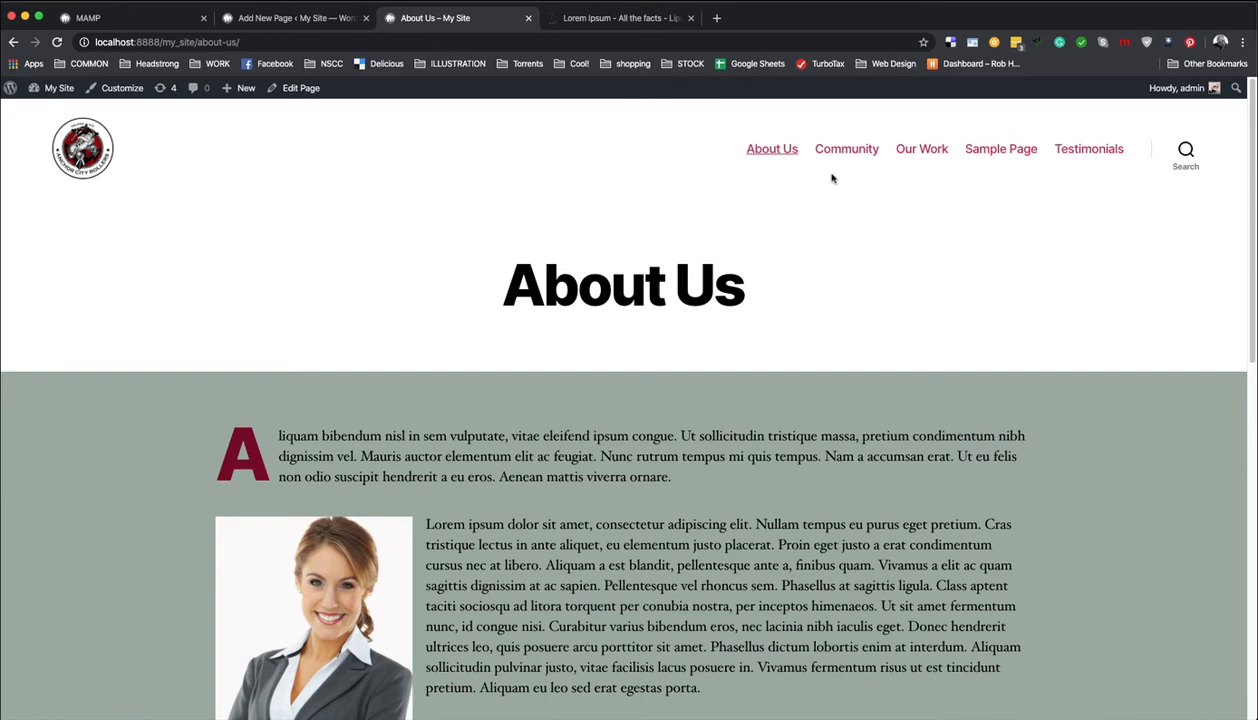
click(1050, 150)
scroll(952, 201, down, 1)
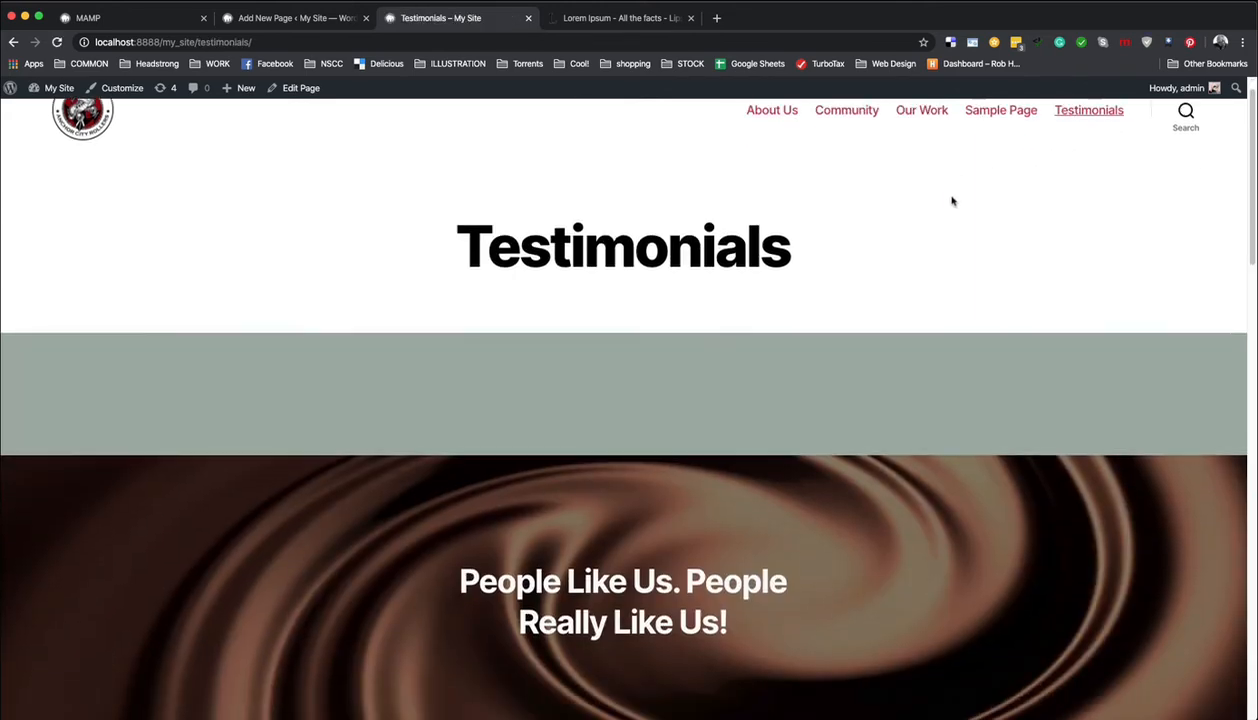
scroll(952, 201, down, 2)
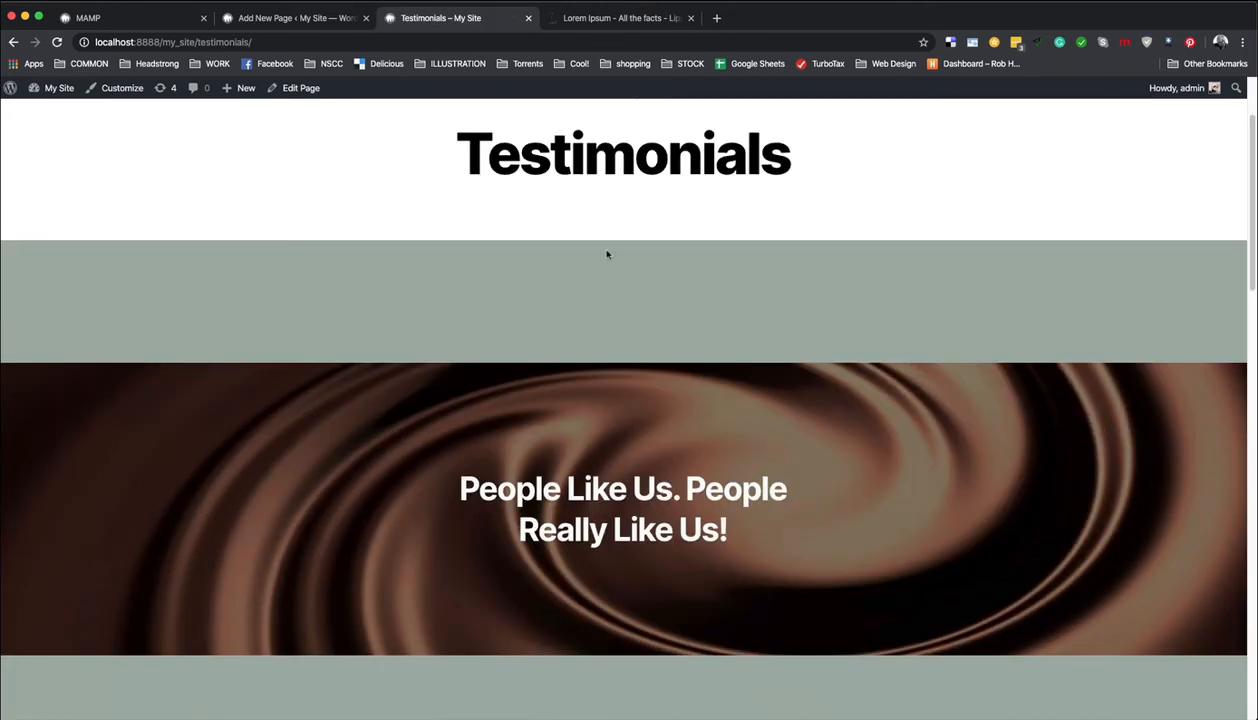
scroll(792, 233, down, 5)
scroll(792, 233, up, 6)
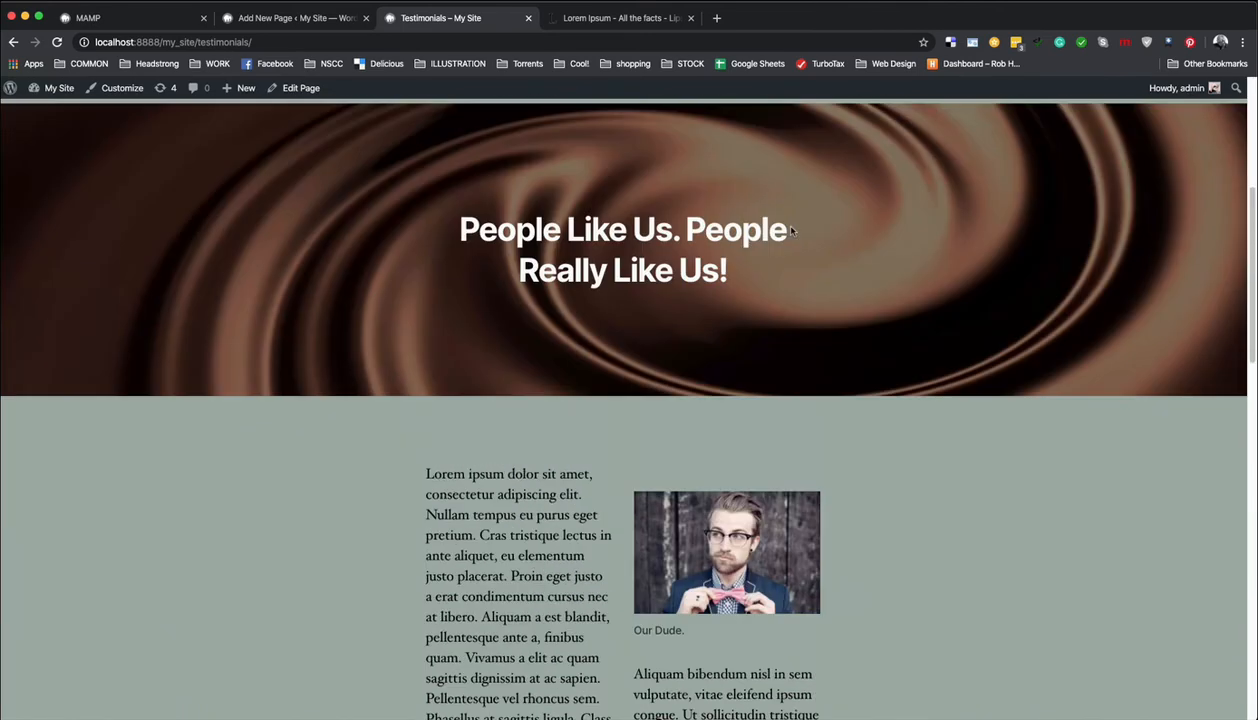
Step: Compare the editor with the live Testimonials page, examining the live page from its header to the closing quote
click(280, 18)
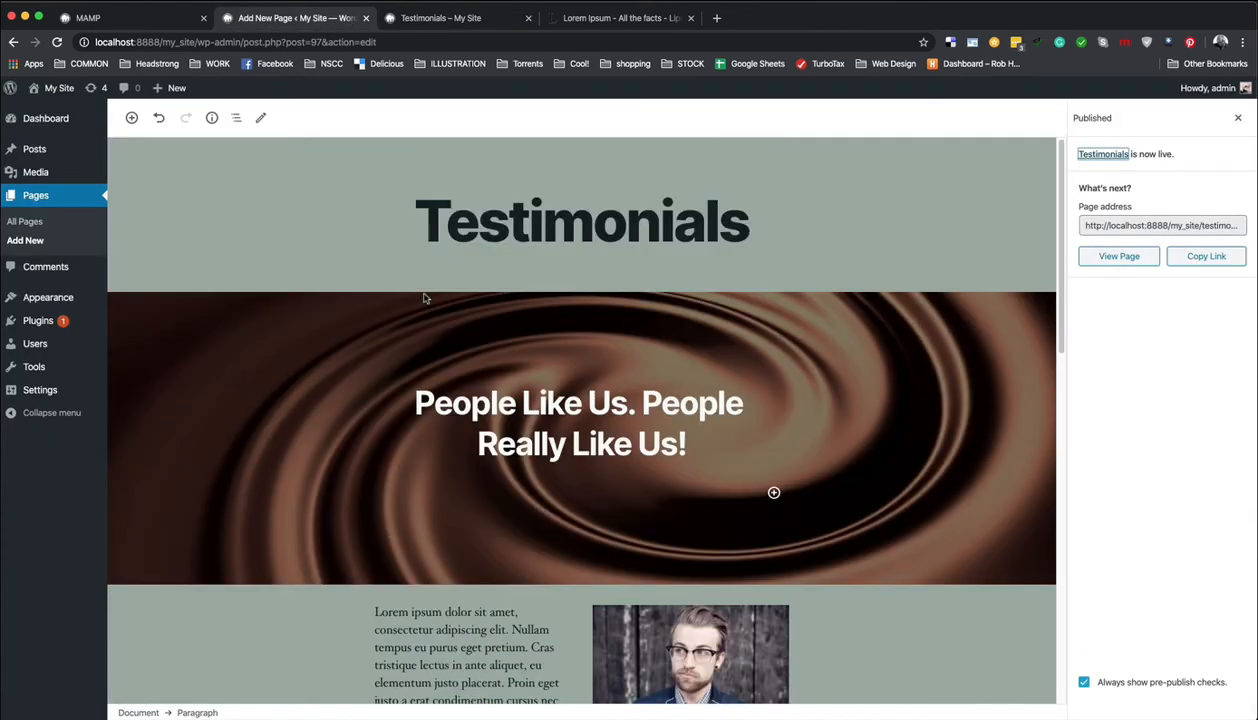
click(463, 17)
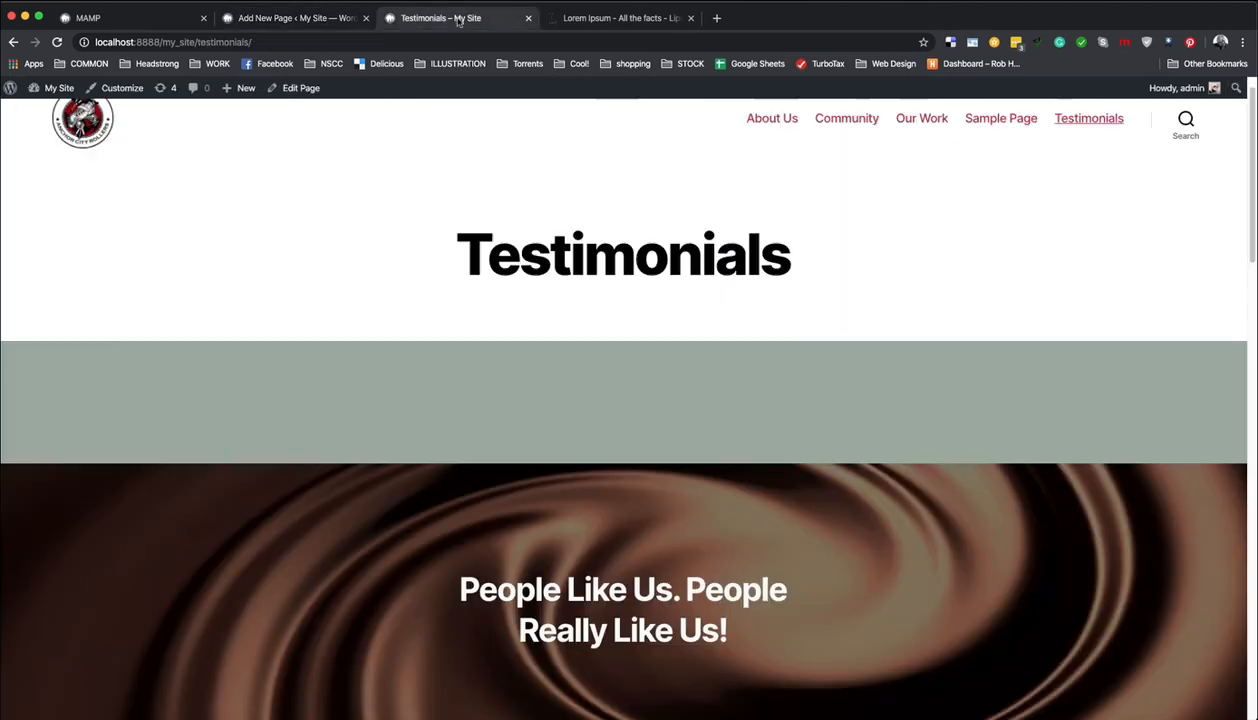
scroll(738, 297, down, 1)
scroll(735, 295, down, 7)
scroll(735, 295, up, 7)
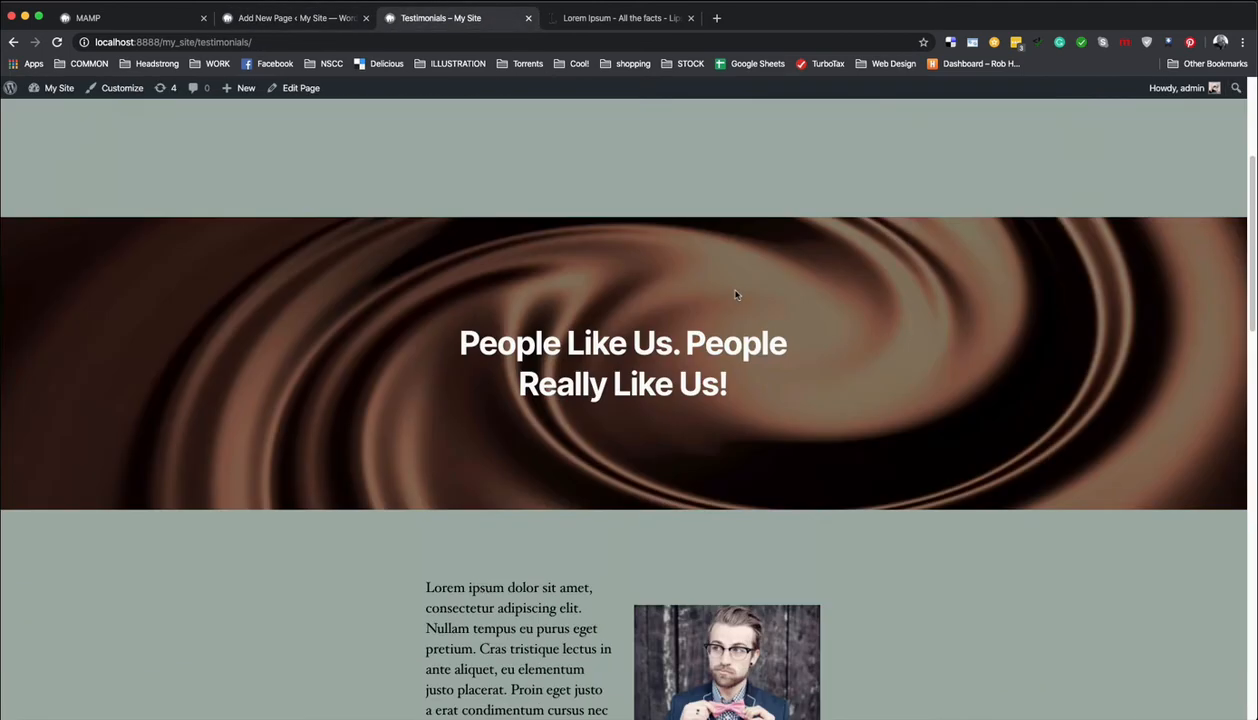
scroll(708, 312, up, 1)
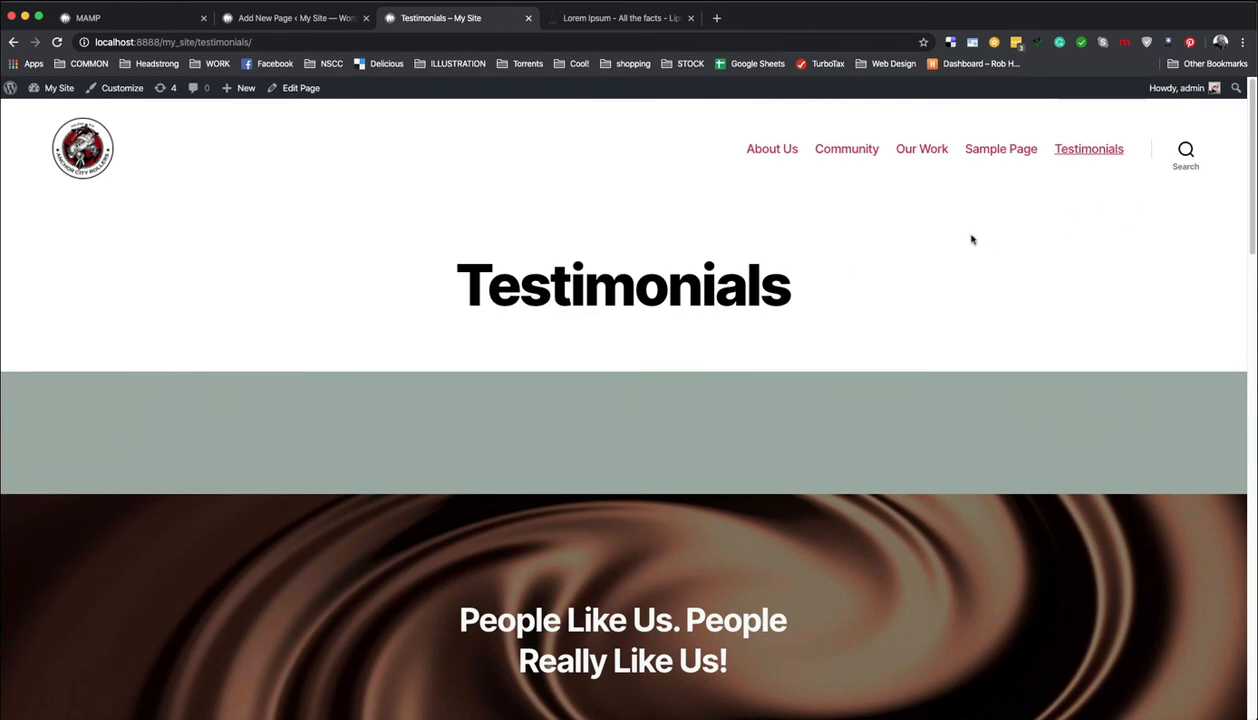
scroll(768, 282, down, 2)
scroll(768, 282, down, 15)
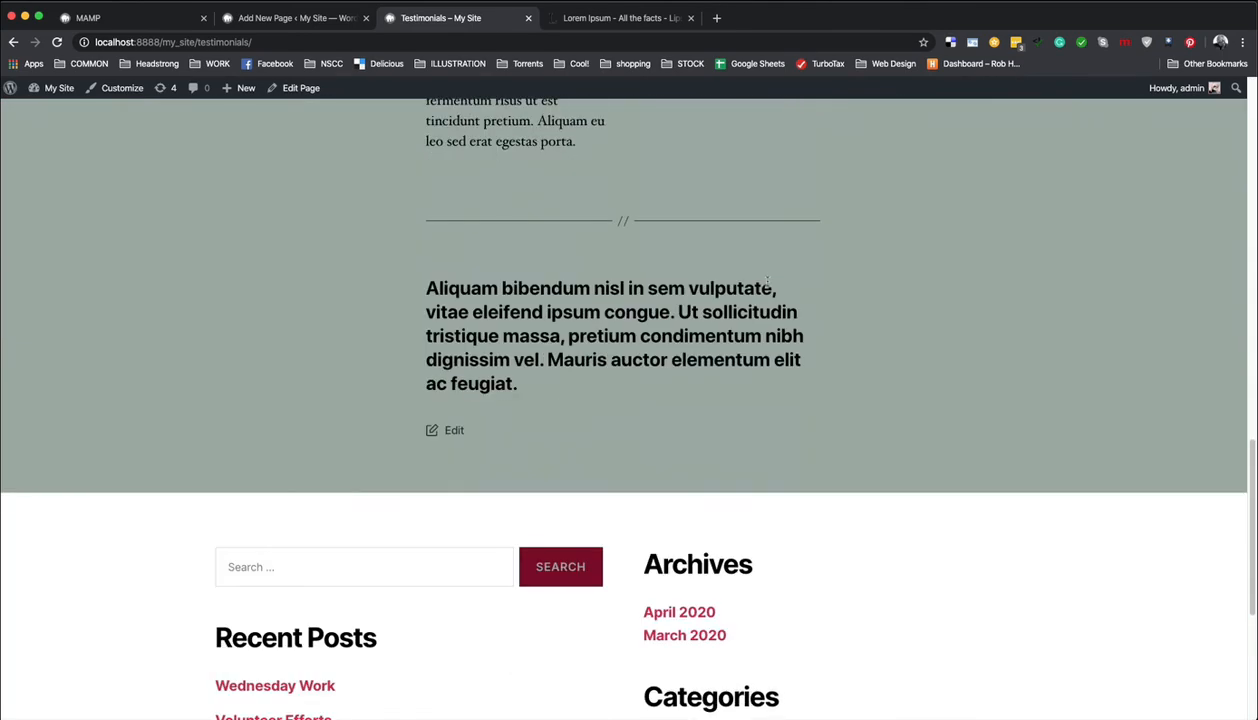
scroll(767, 281, up, 15)
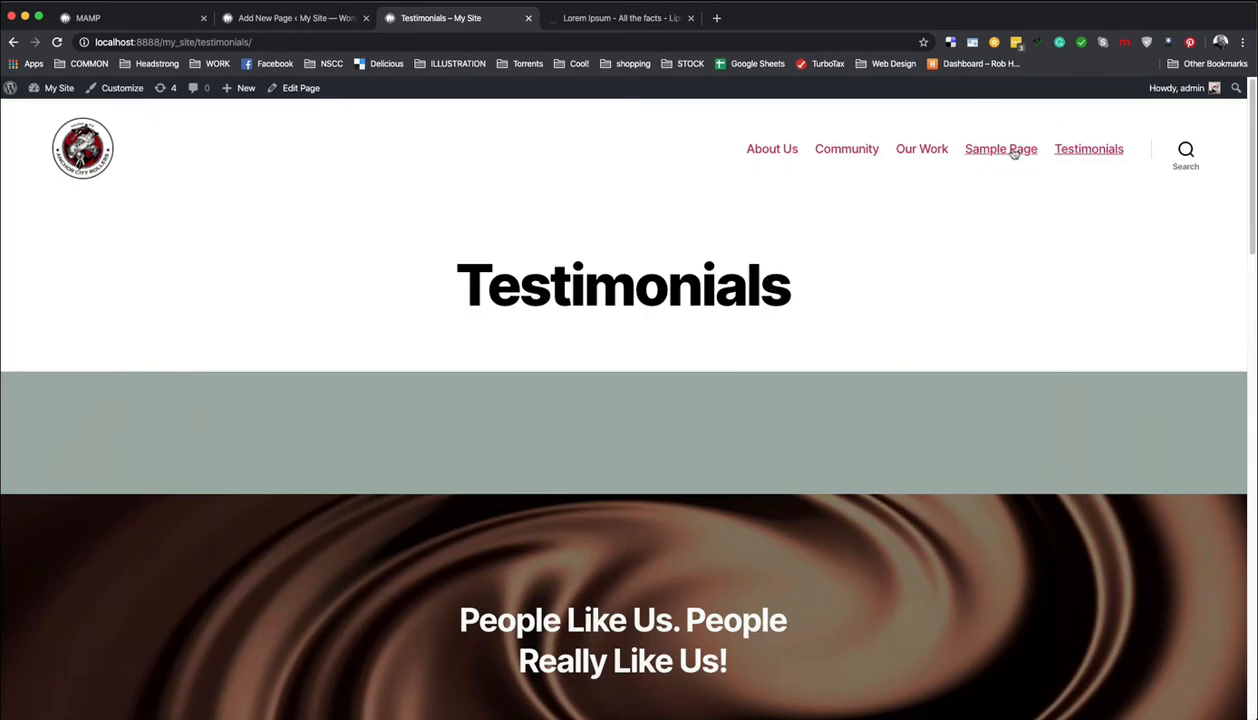
Step: View the Sample Page and the Our Work page on the live site, including the gallery, heading and text
click(1010, 150)
scroll(903, 255, down, 3)
scroll(910, 260, up, 3)
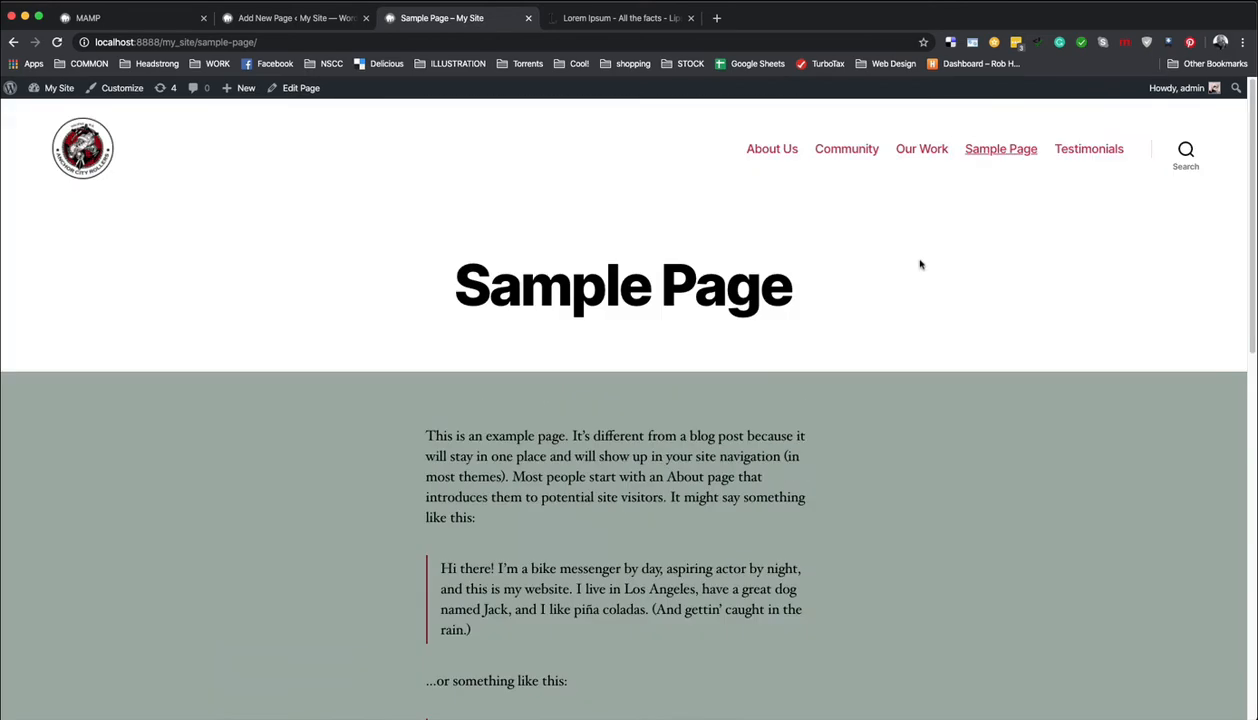
click(928, 151)
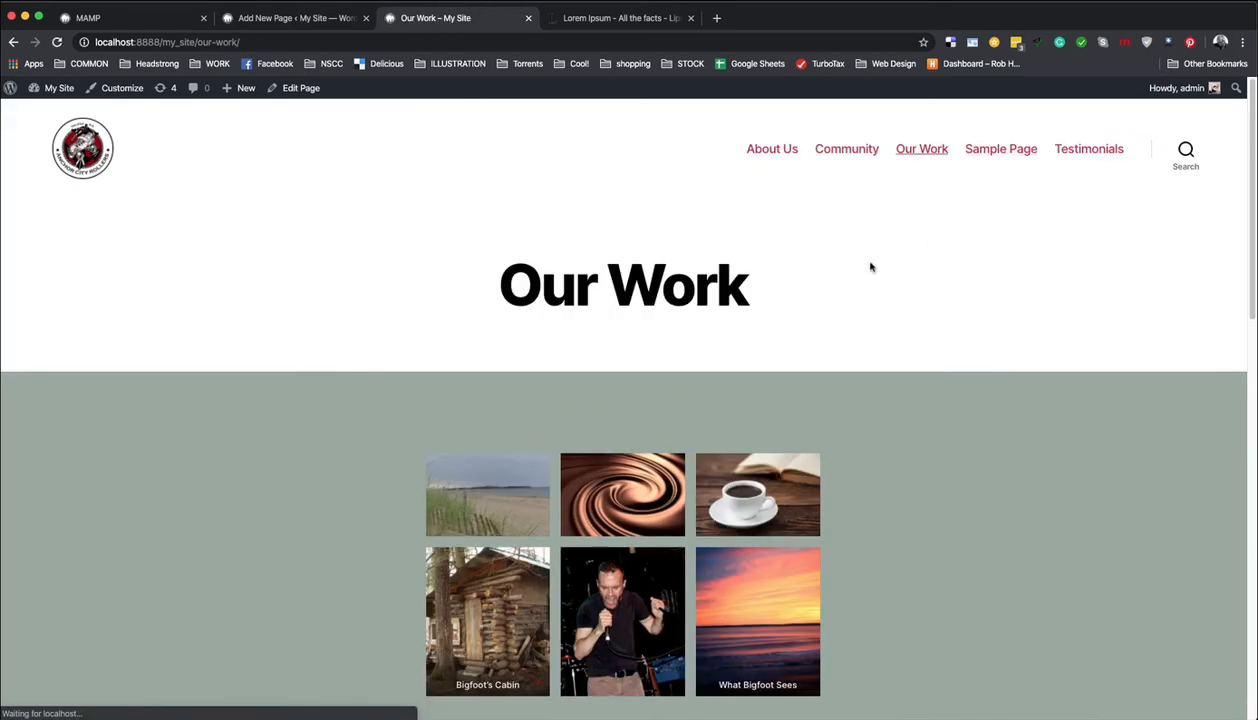
scroll(870, 266, down, 3)
scroll(870, 266, down, 3)
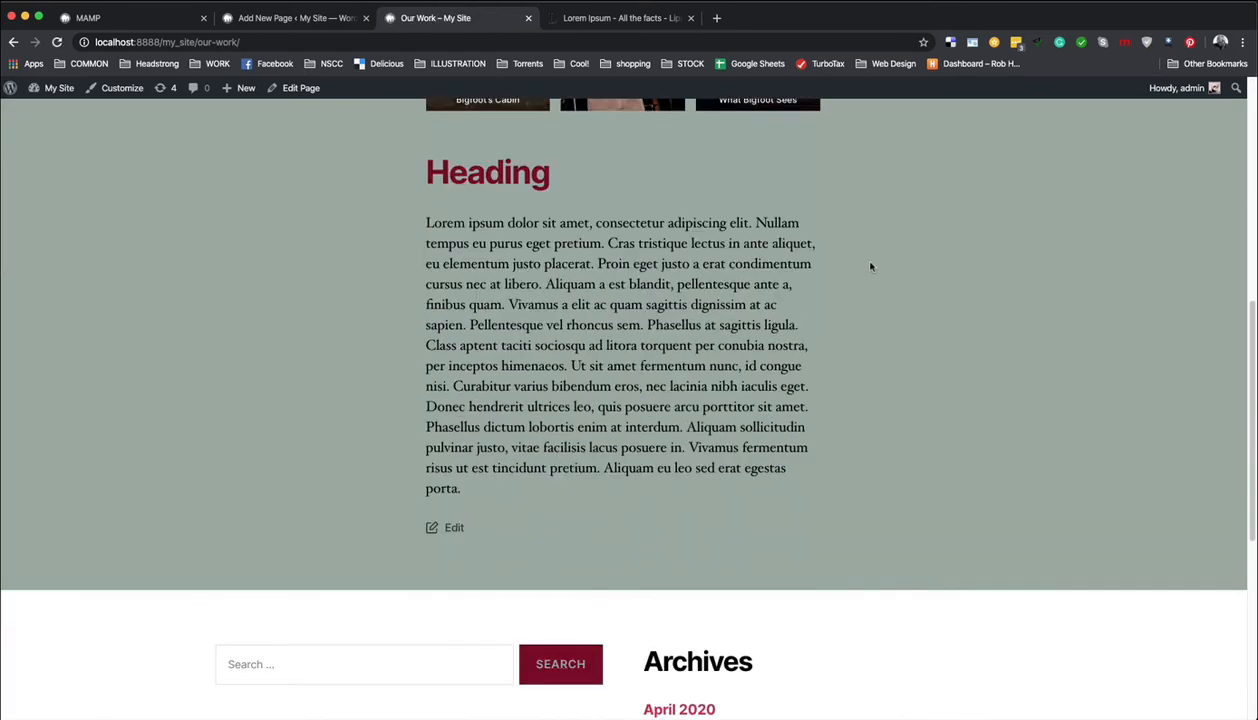
Step: View the Community and About Us pages on the live site, examining each from its title to its lower content
scroll(870, 266, up, 6)
click(848, 150)
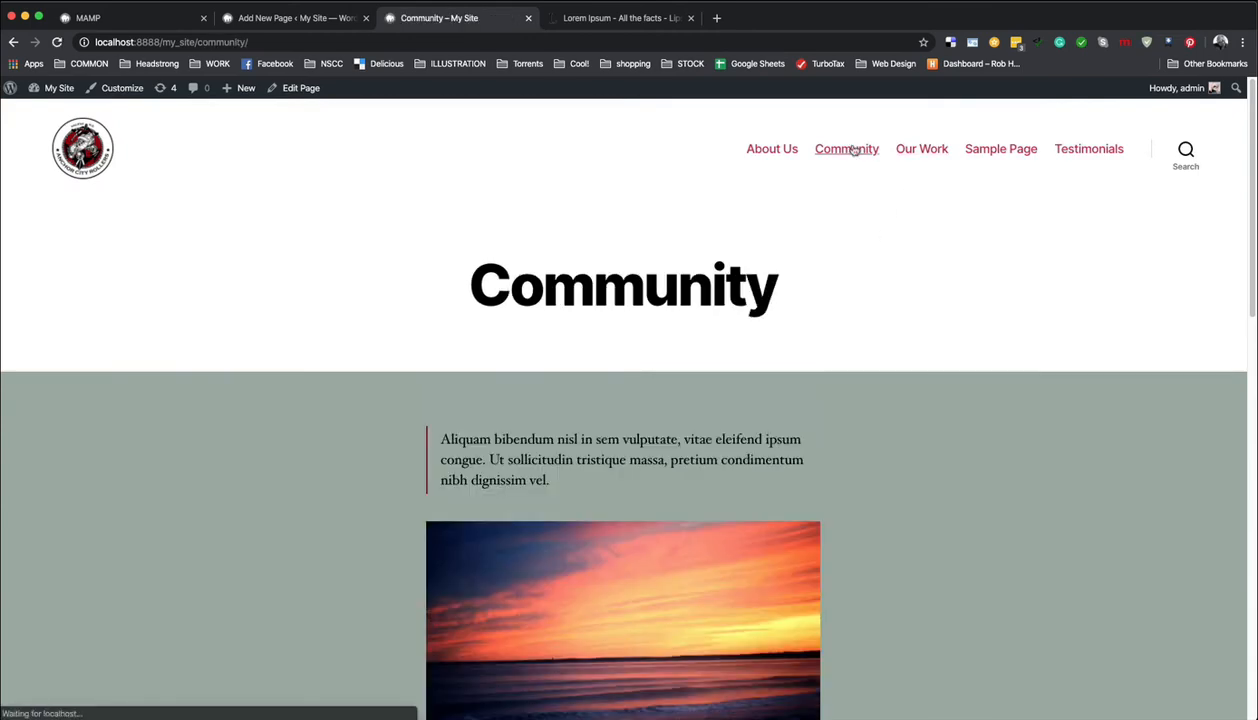
scroll(856, 275, down, 5)
scroll(856, 275, up, 5)
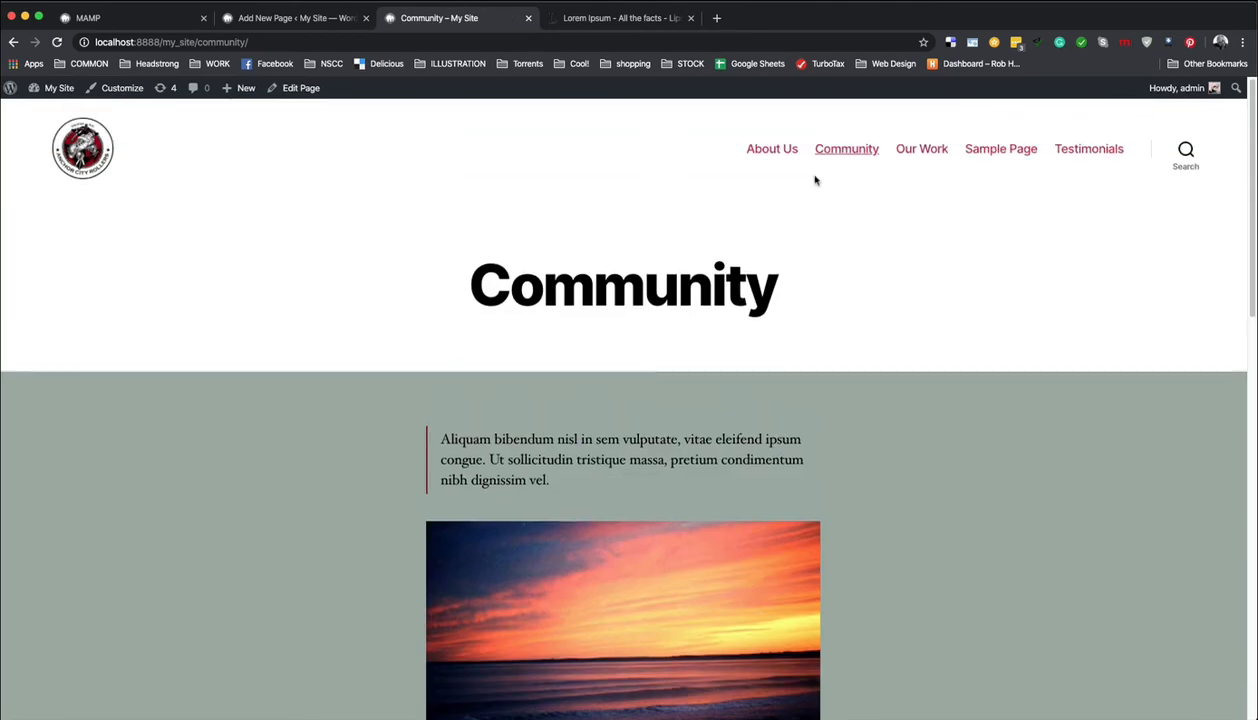
click(775, 150)
scroll(910, 268, down, 4)
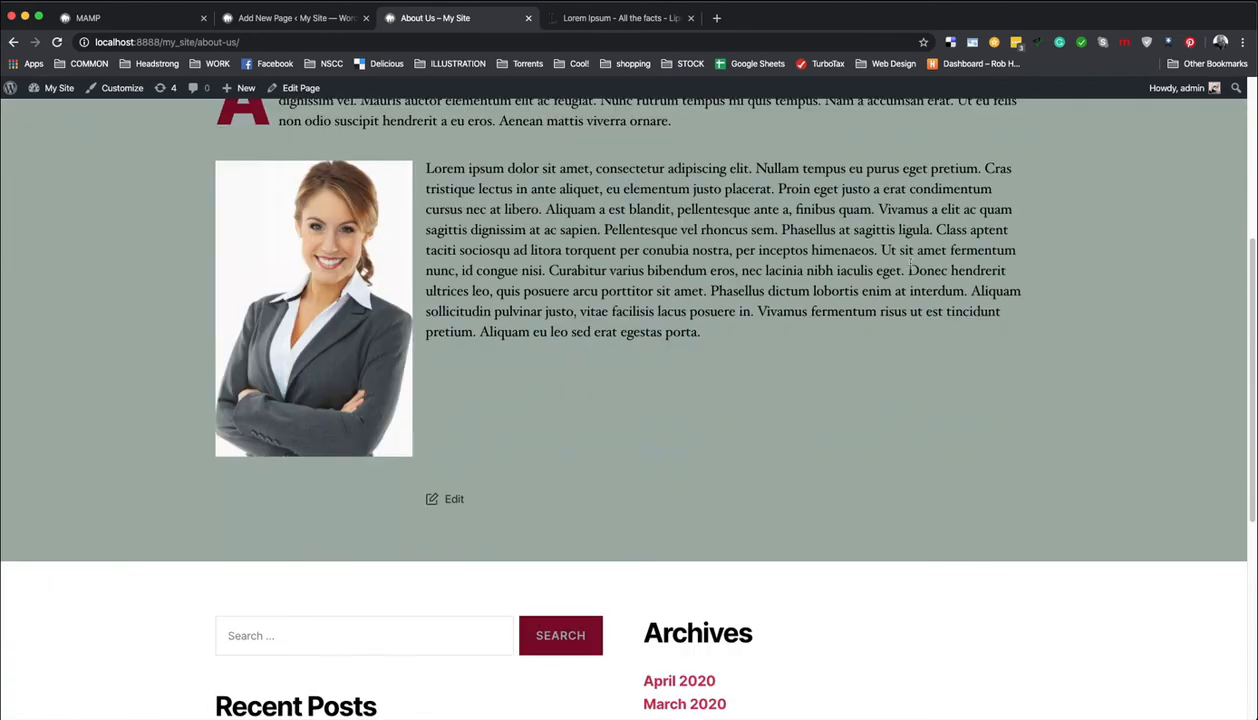
scroll(910, 268, up, 4)
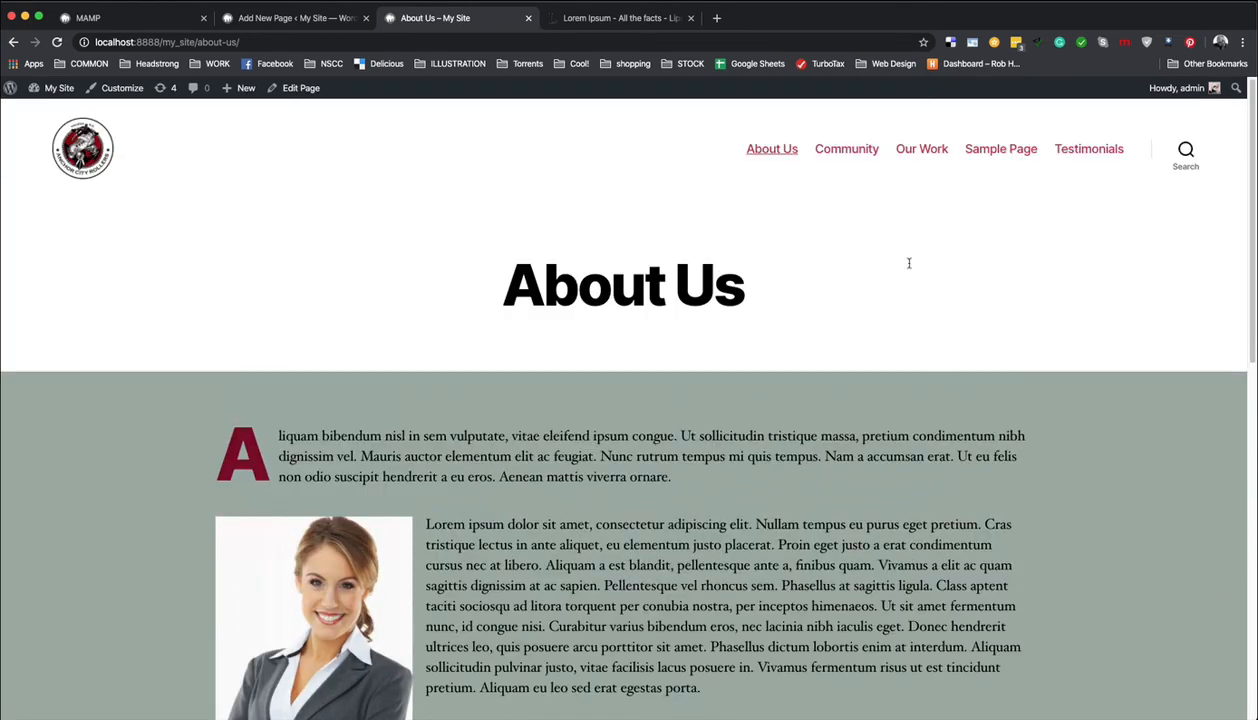
scroll(909, 263, down, 10)
scroll(910, 267, up, 10)
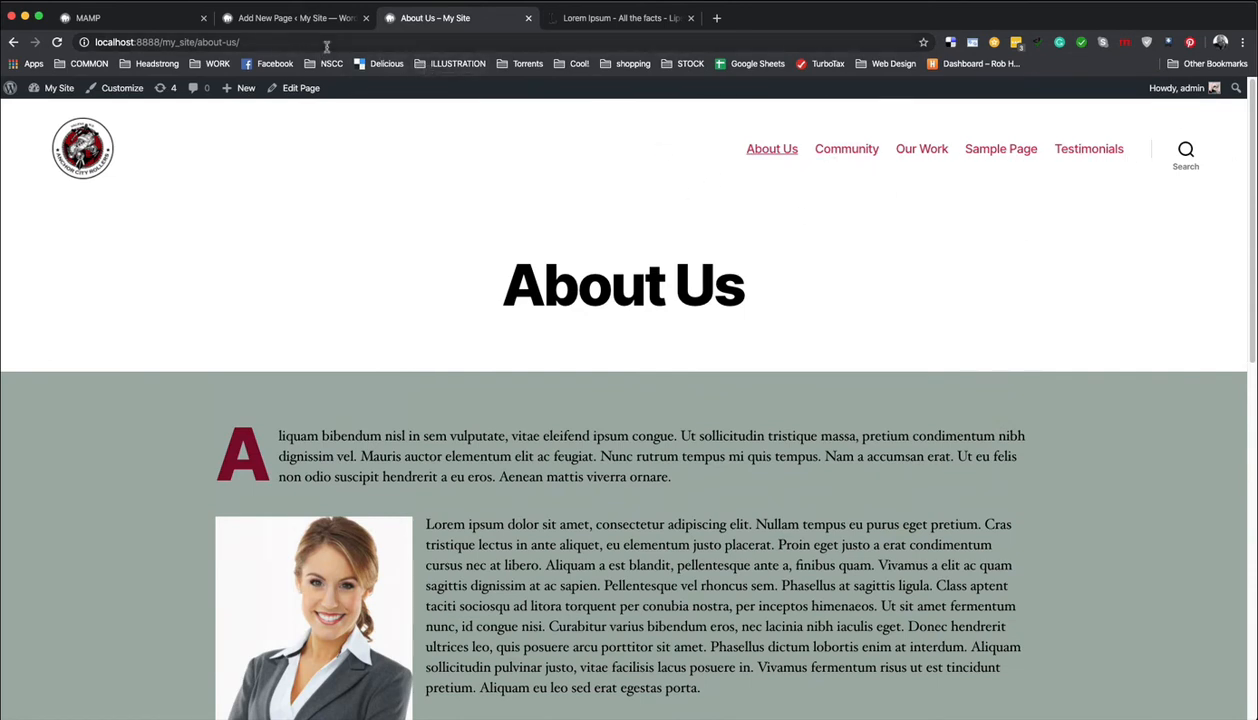
Step: Create a navigation menu named "Main" in the site admin, with new top-level pages added to it automatically
click(283, 20)
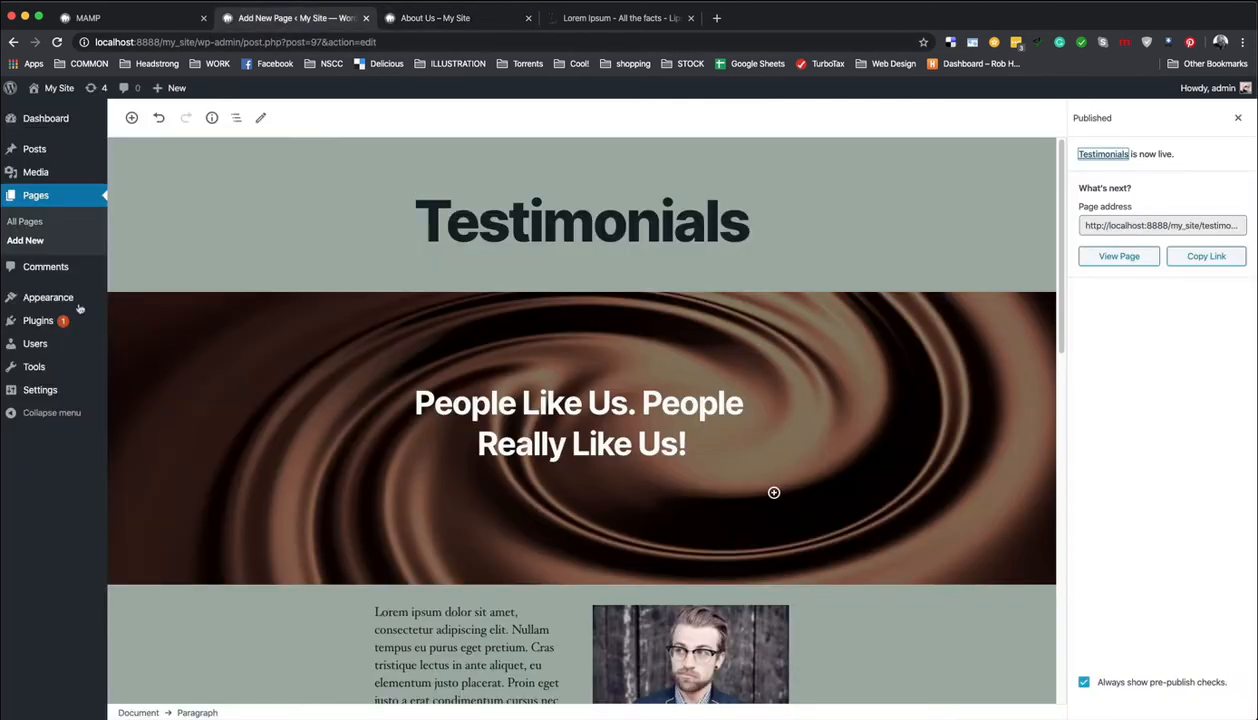
mouse_move(56, 300)
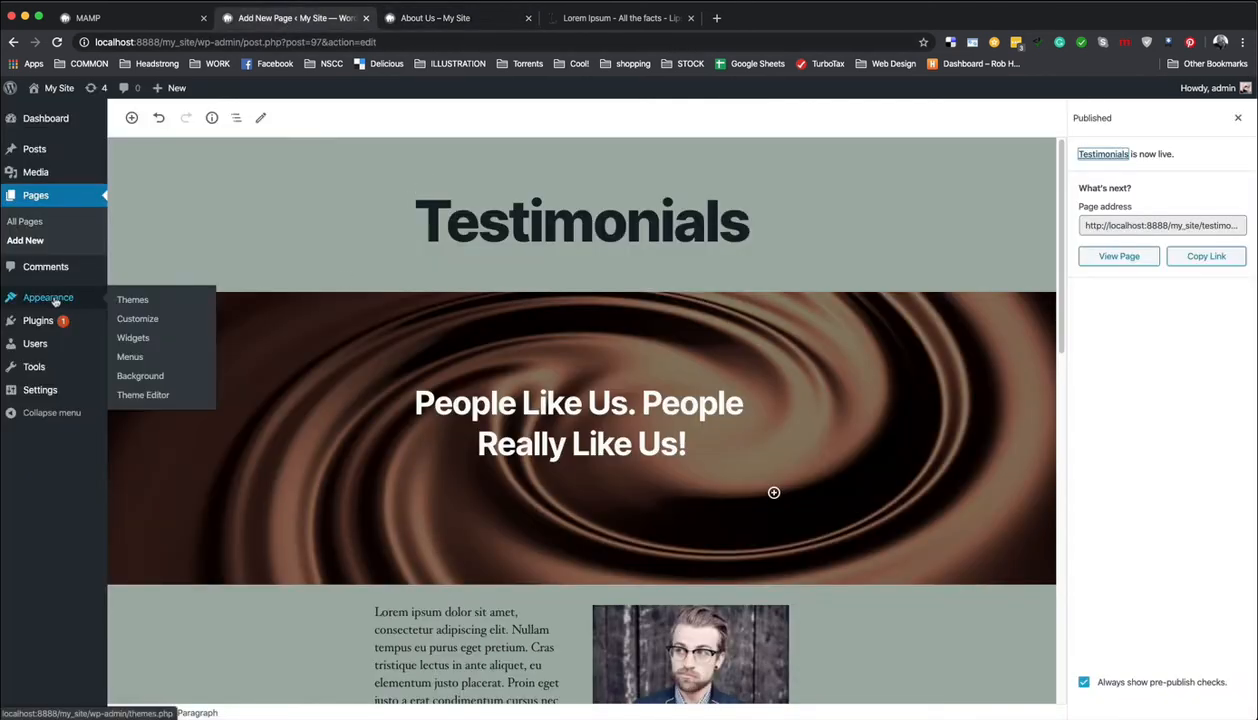
click(131, 359)
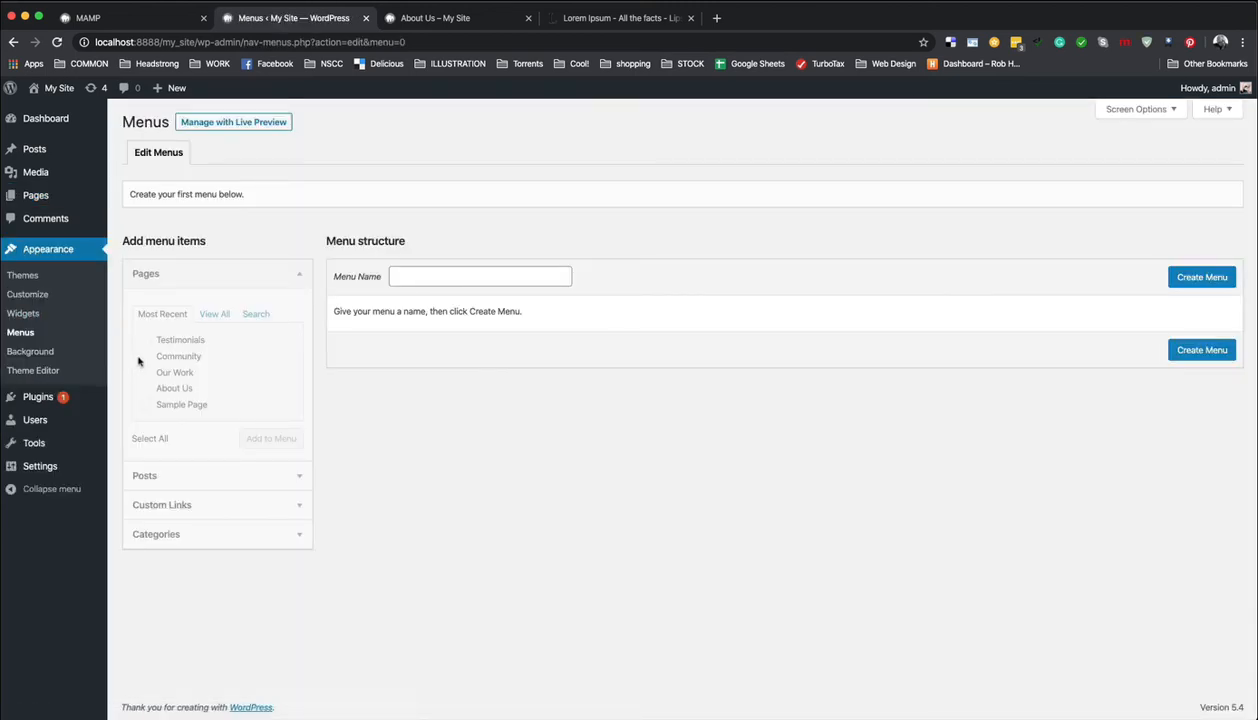
click(426, 276)
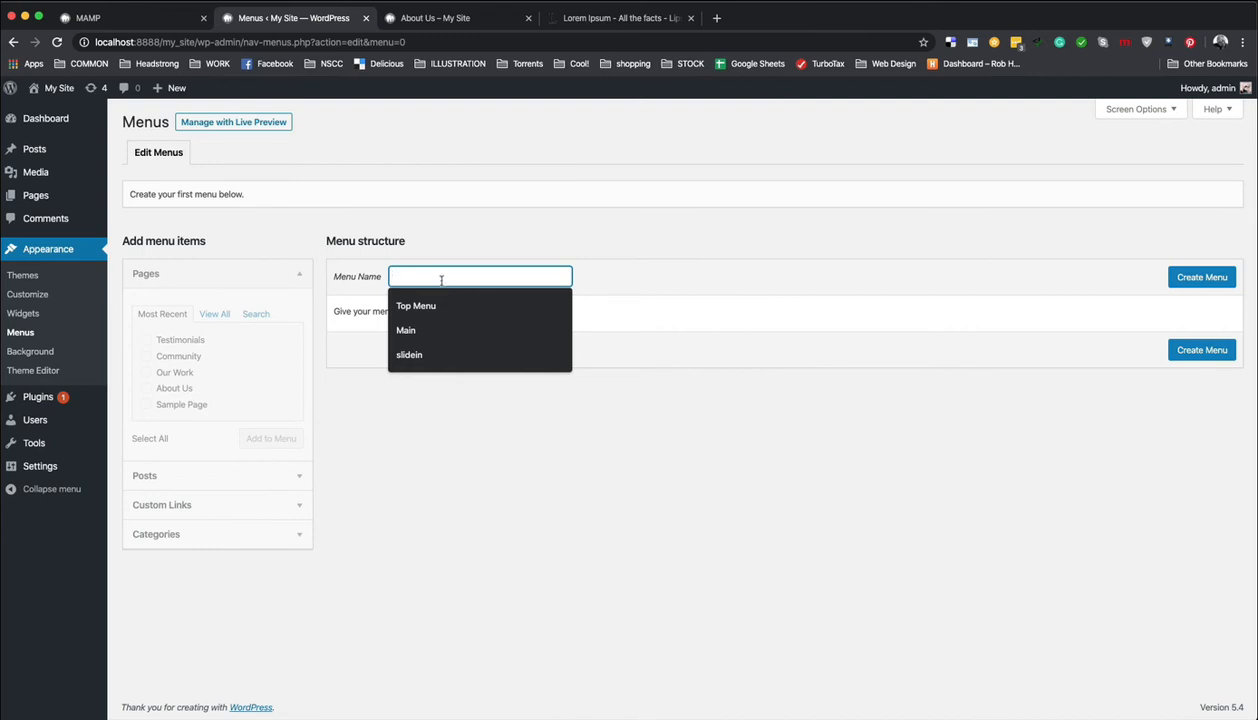
click(426, 338)
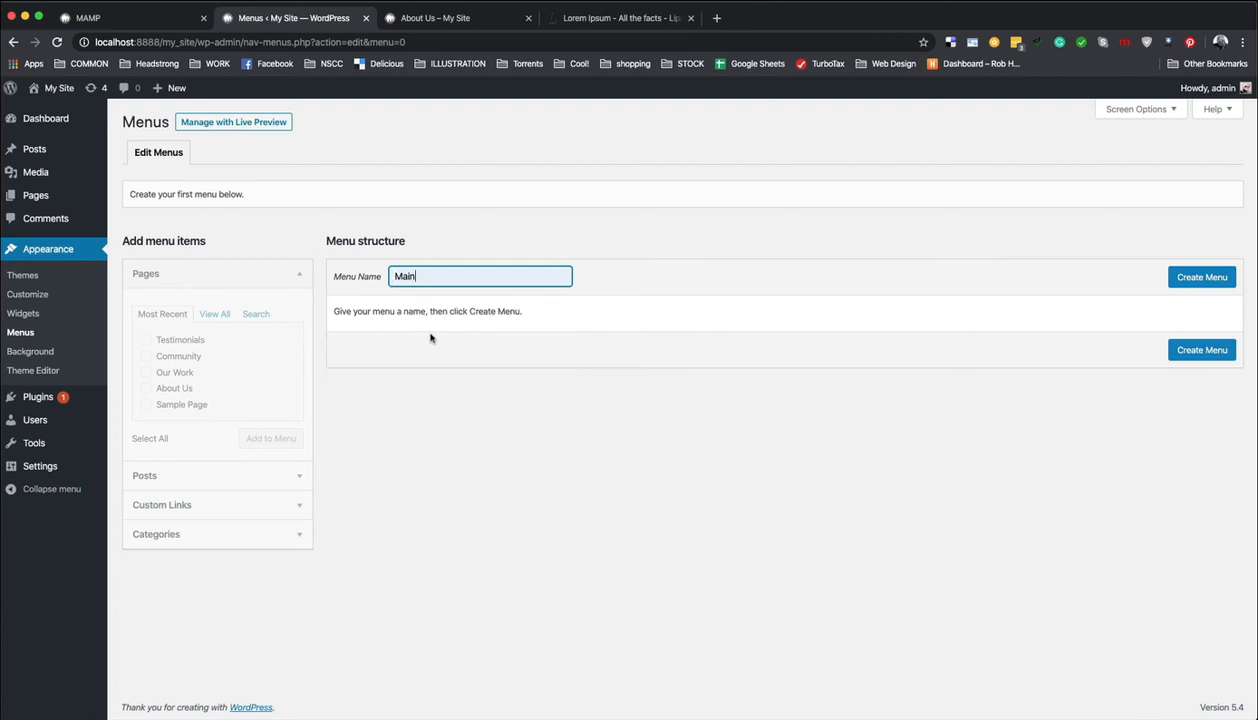
click(1199, 278)
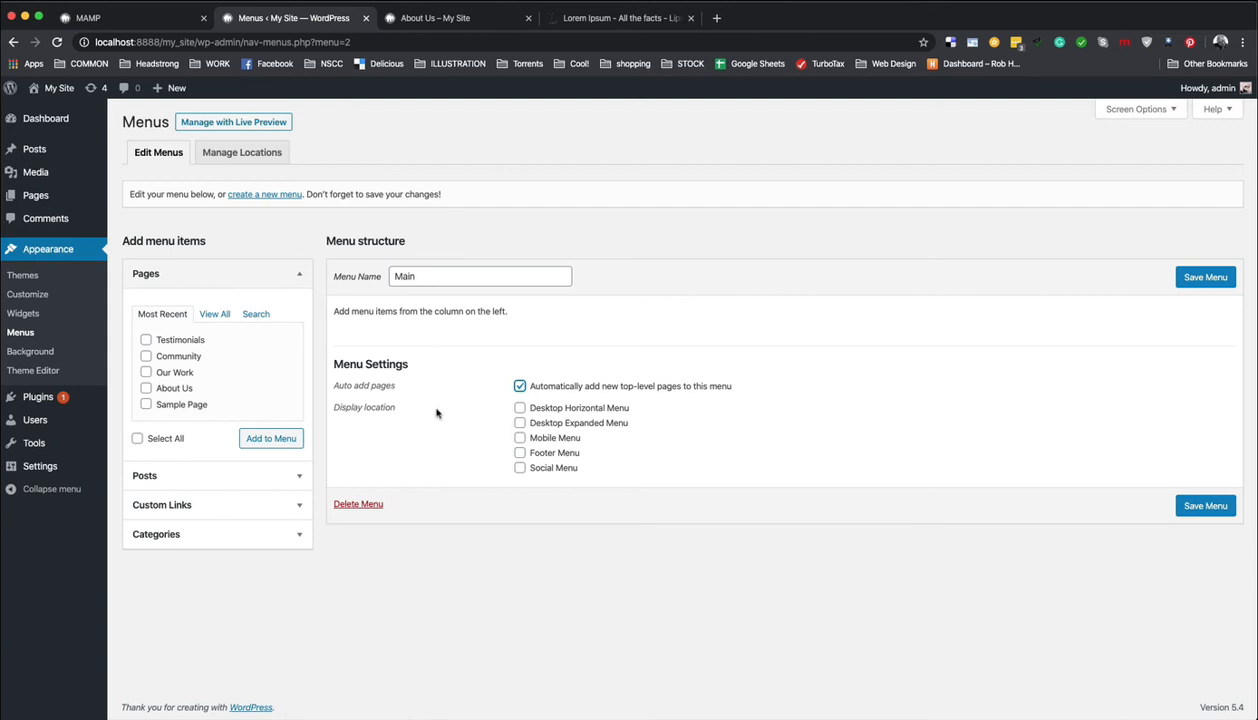
Step: Assign the Main menu to the Desktop Horizontal Menu location, add all the listed pages to it and save it
click(520, 409)
click(137, 438)
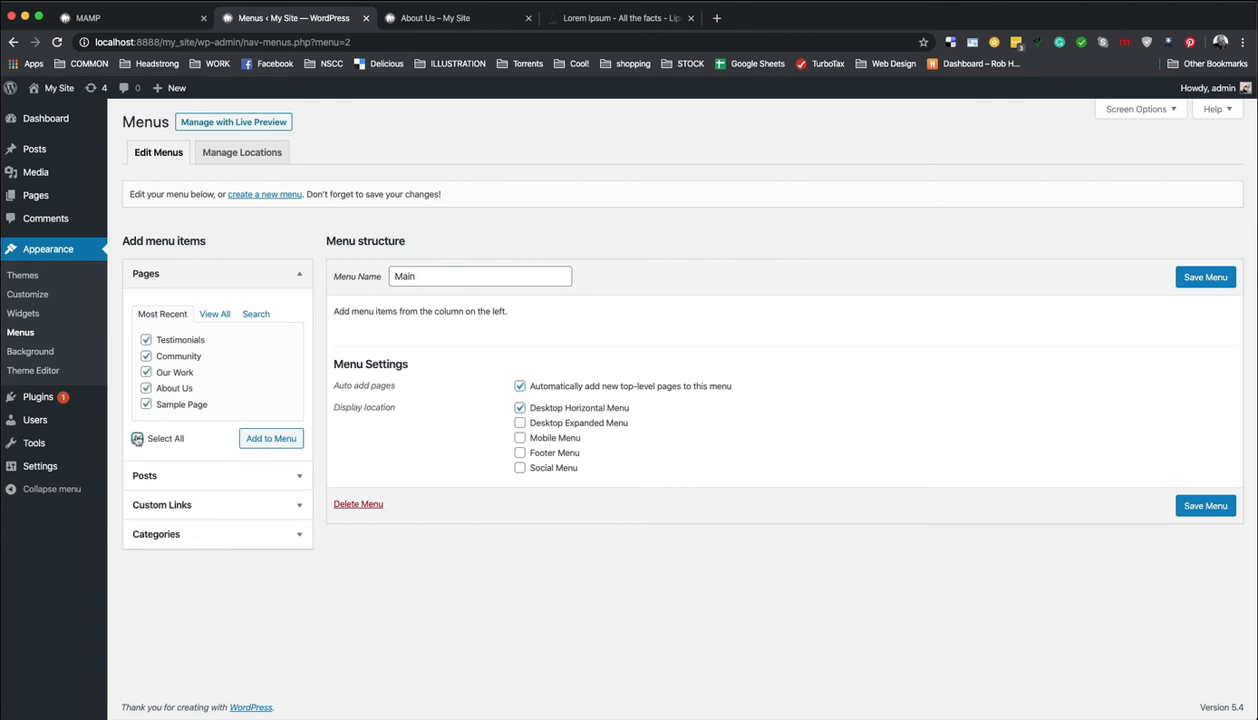
click(269, 437)
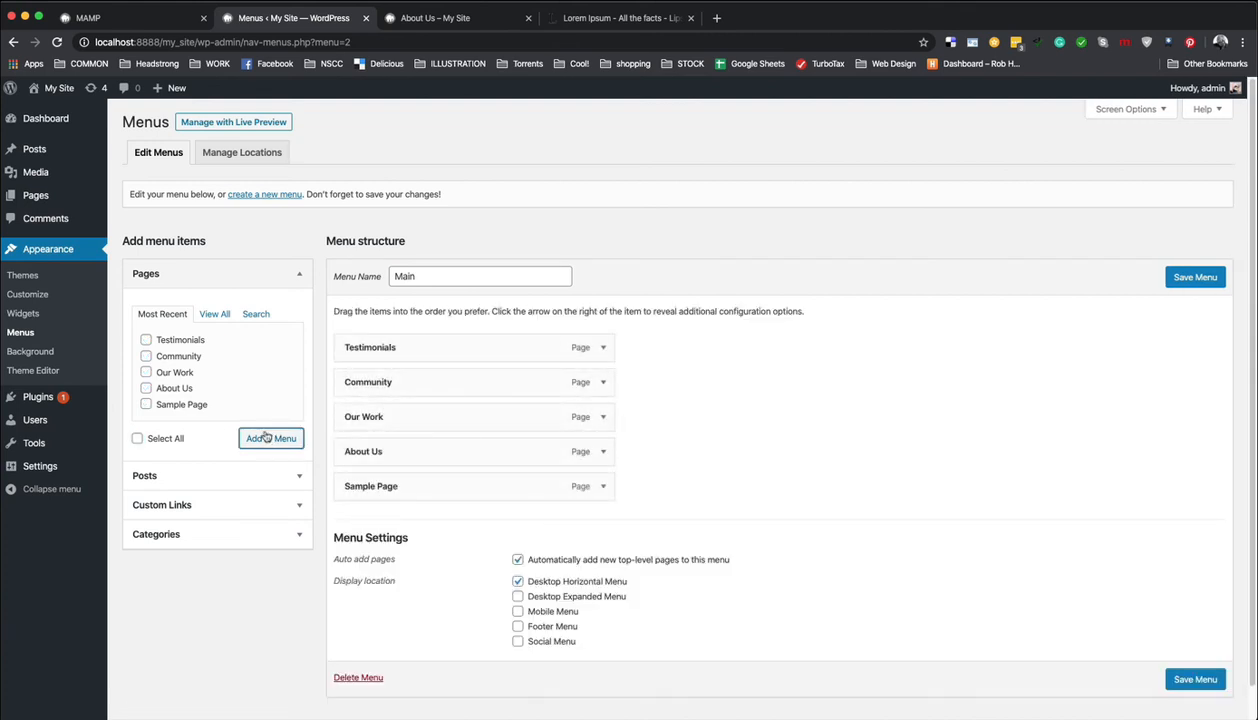
click(1203, 278)
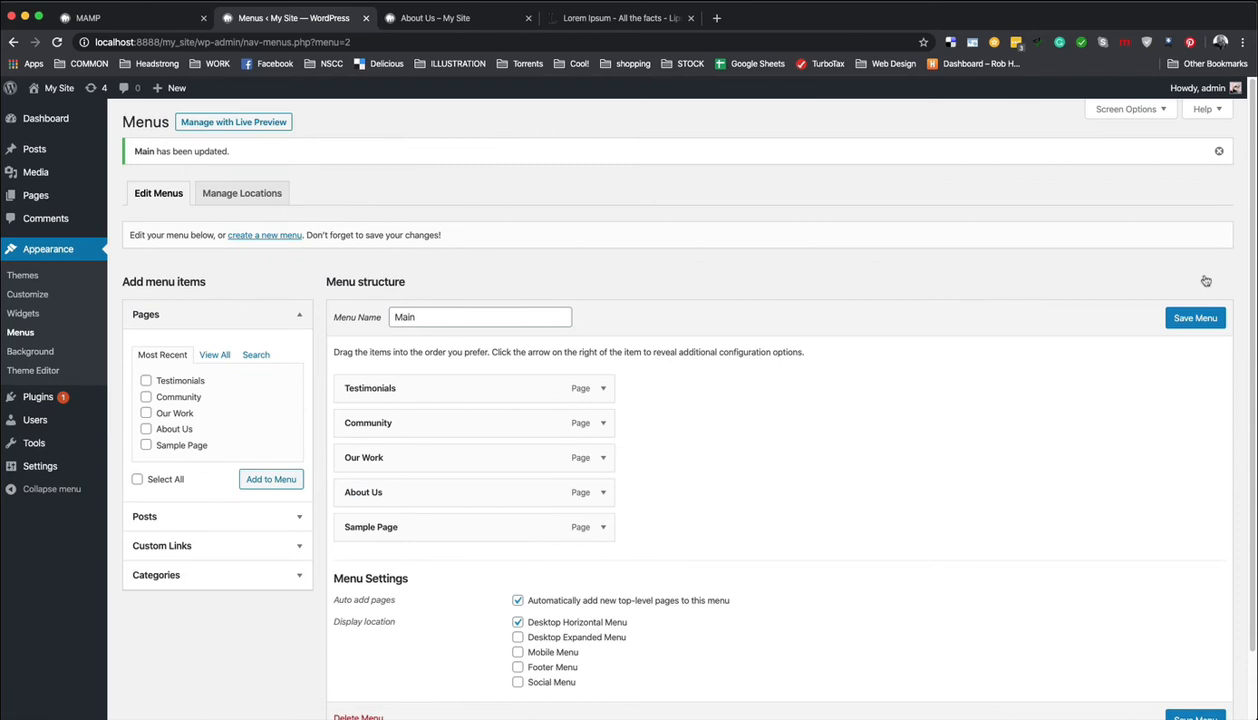
Step: Reload the live About Us page to check the header navigation, and return to the menu editor
click(454, 20)
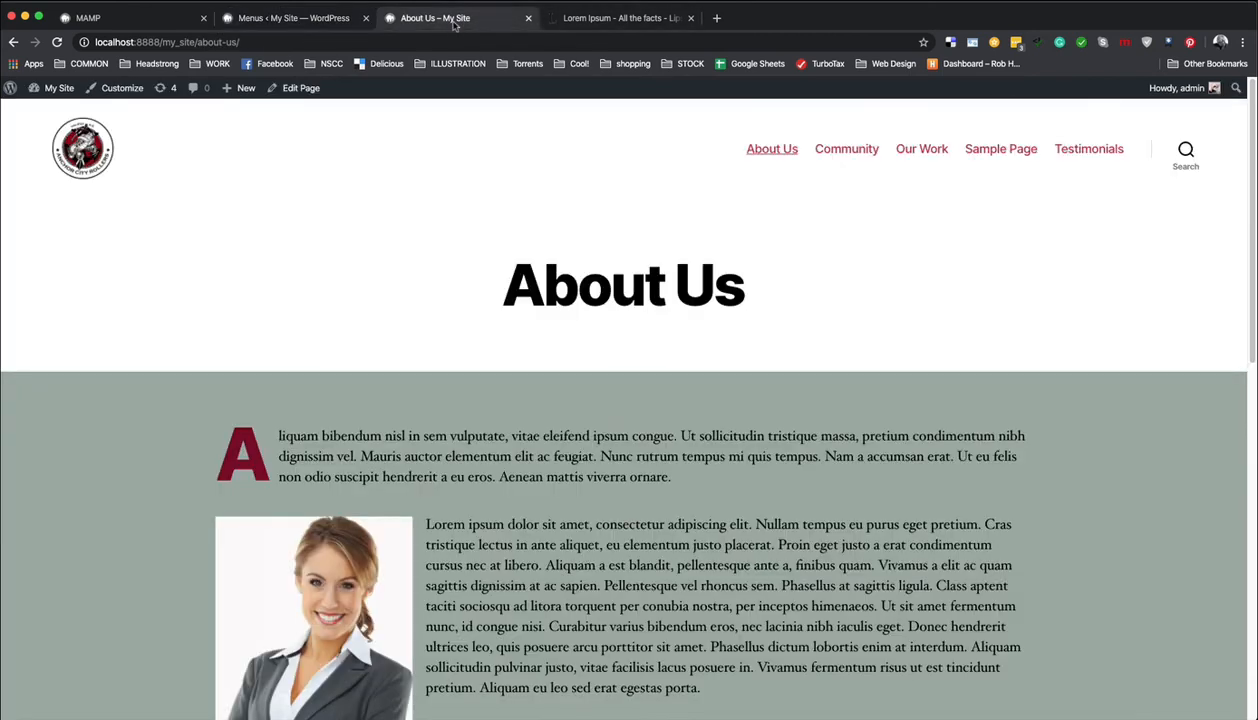
key(super+r)
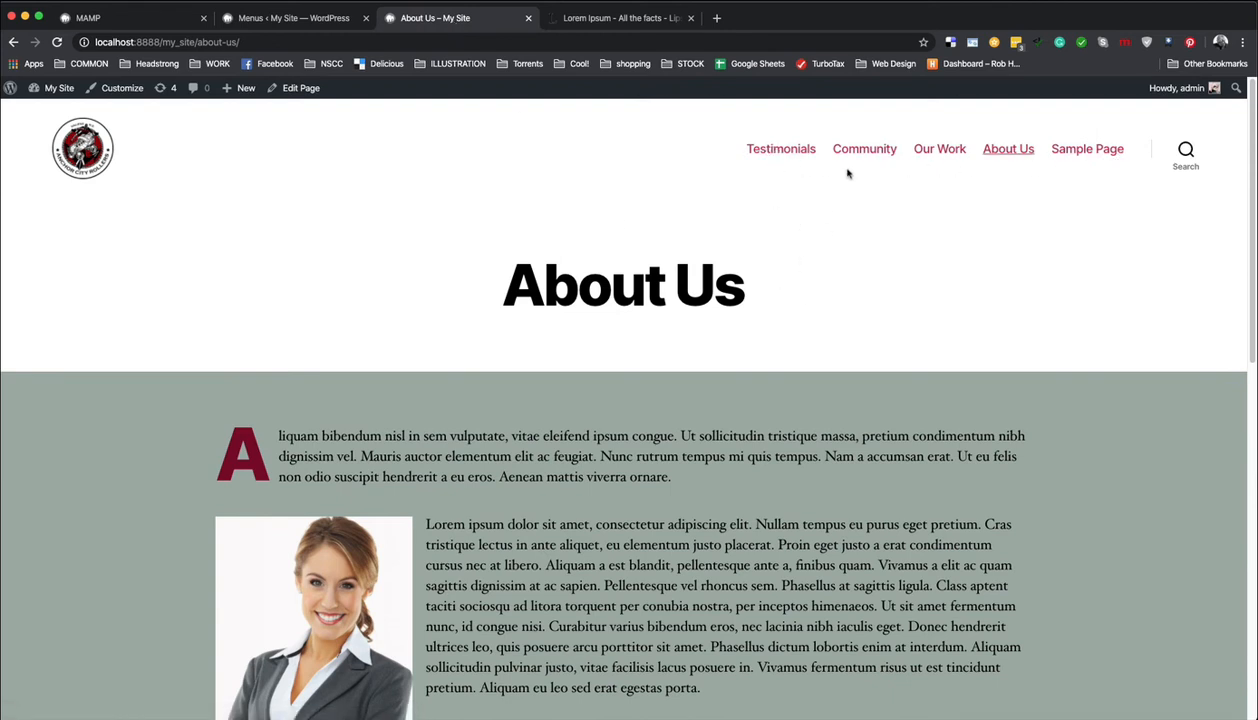
click(286, 22)
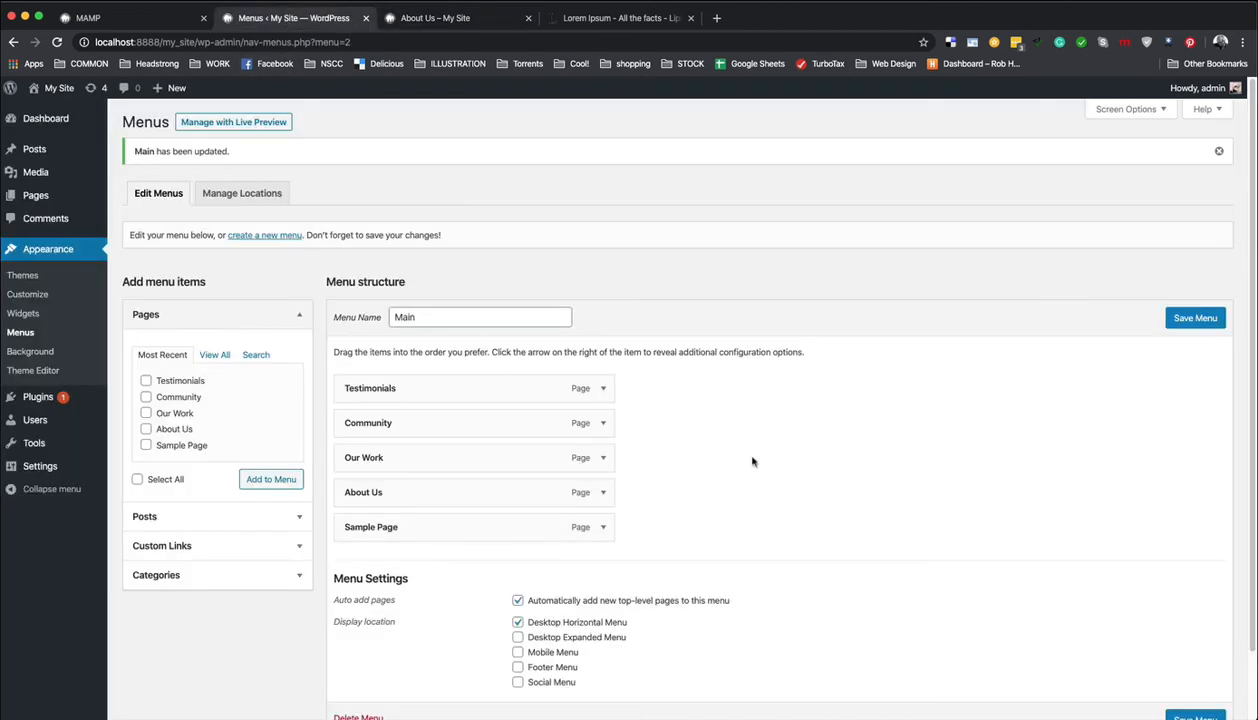
Step: Reorder the Main menu items to Our Work, About Us, Community, Testimonials, Sample Page
scroll(753, 461, down, 1)
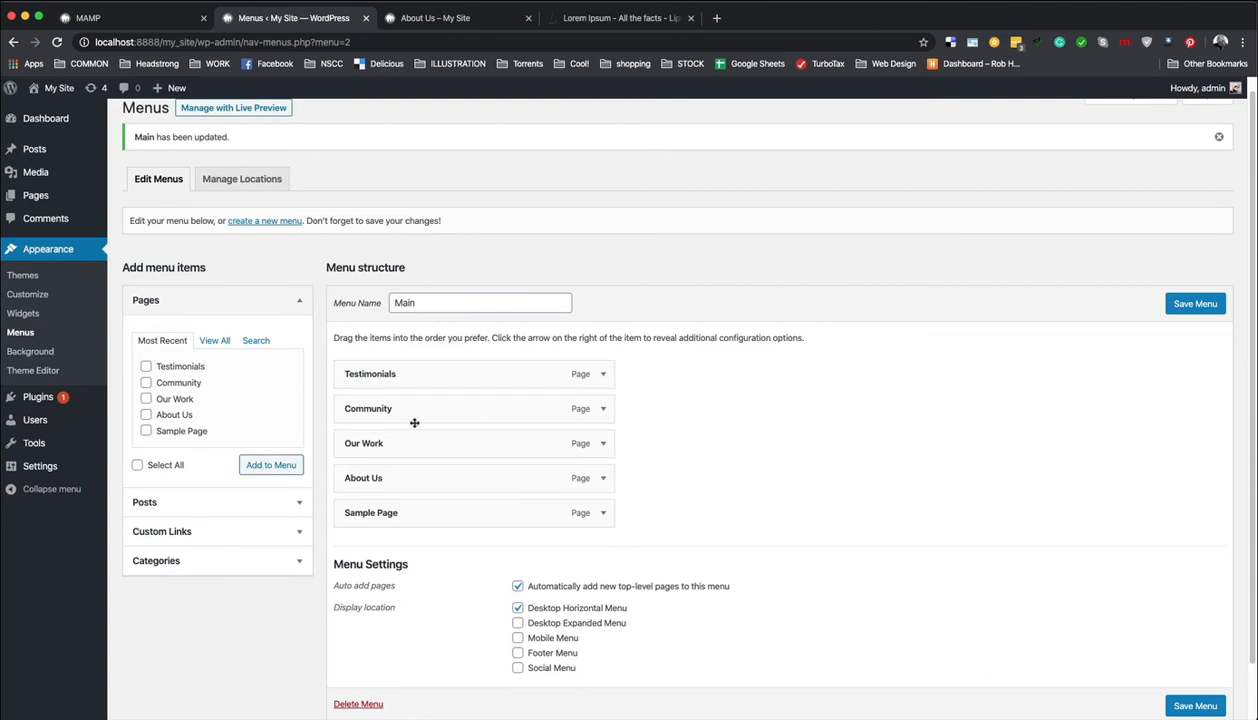
drag(404, 444, 404, 373)
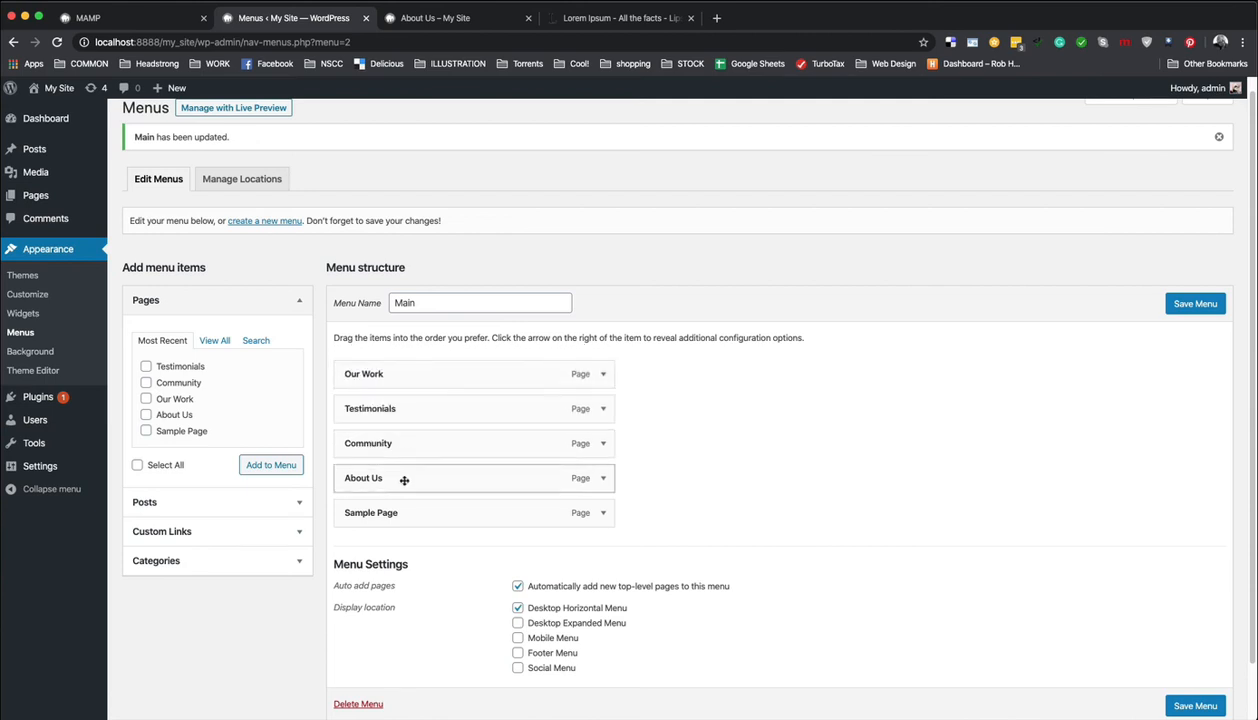
drag(407, 480, 401, 407)
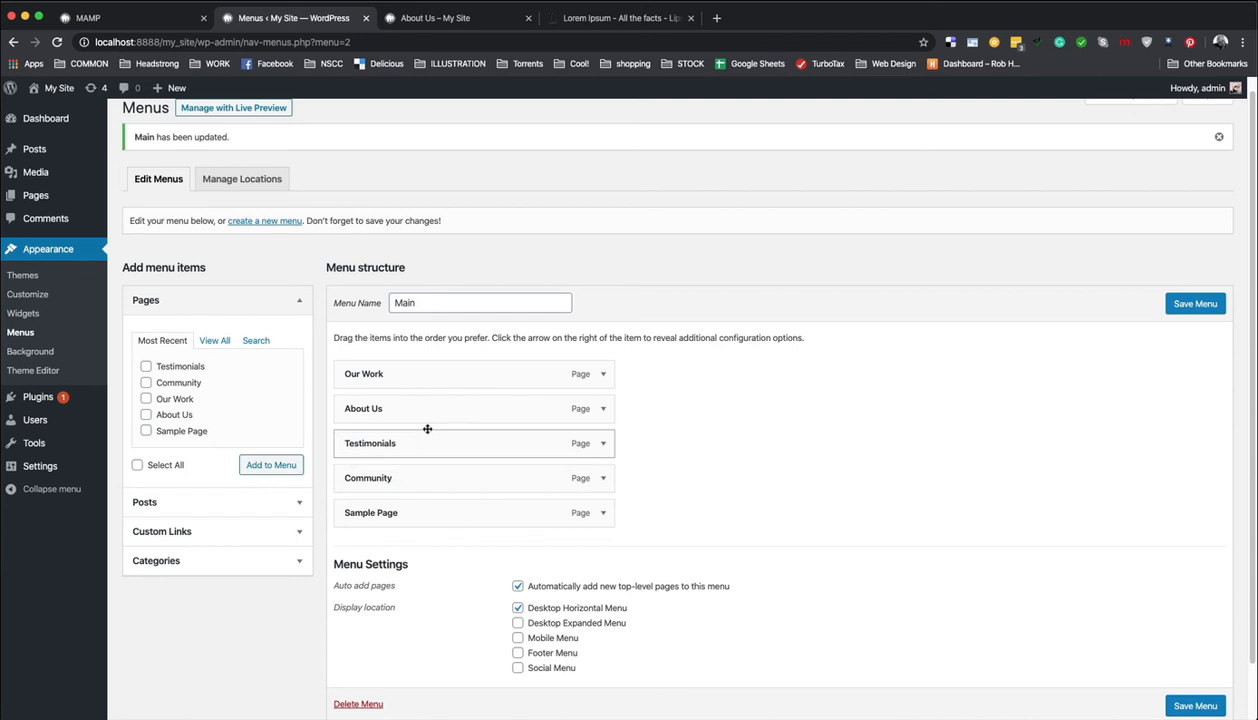
drag(412, 478, 411, 443)
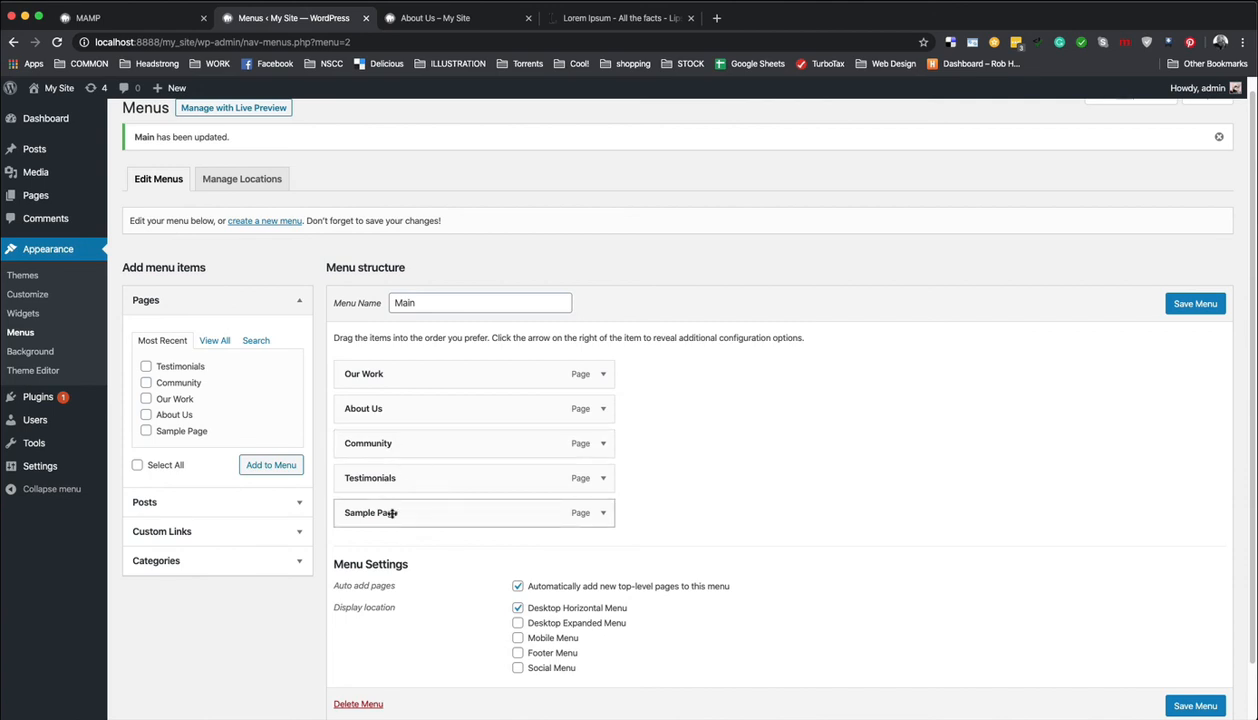
Step: Change the navigation label of the Sample Page menu item to "Some Stuff"
scroll(418, 570, down, 2)
scroll(418, 570, up, 2)
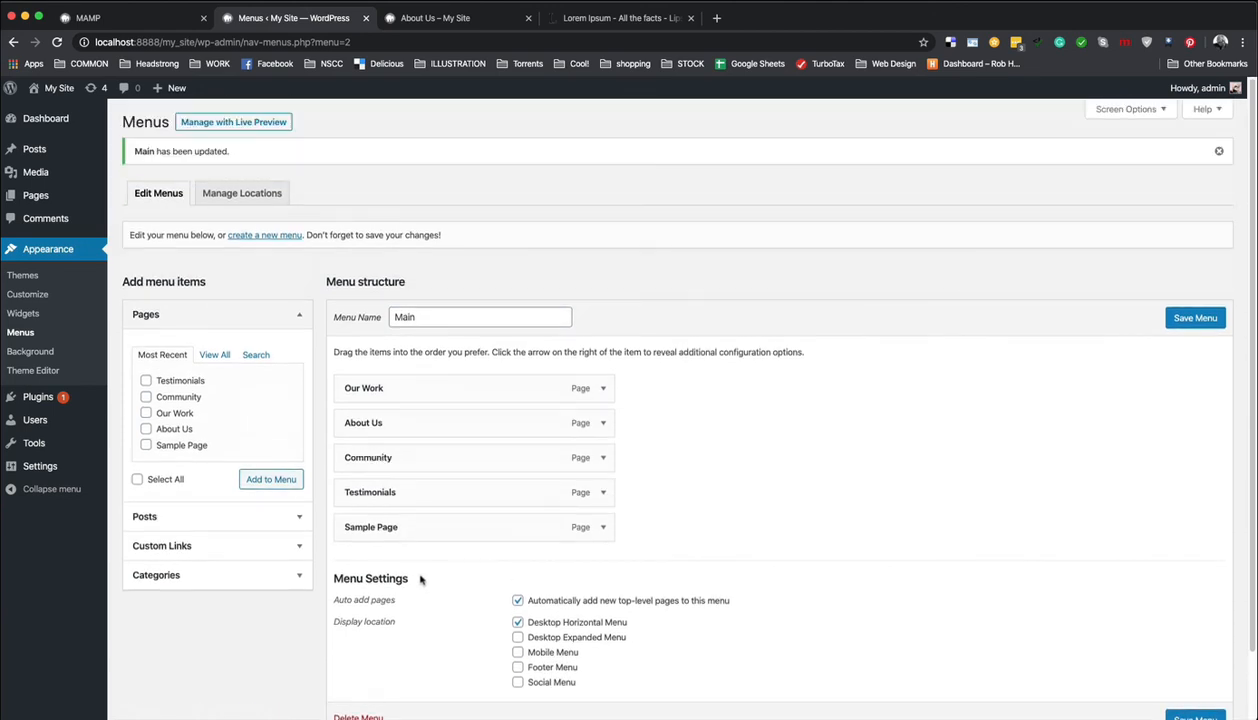
click(603, 530)
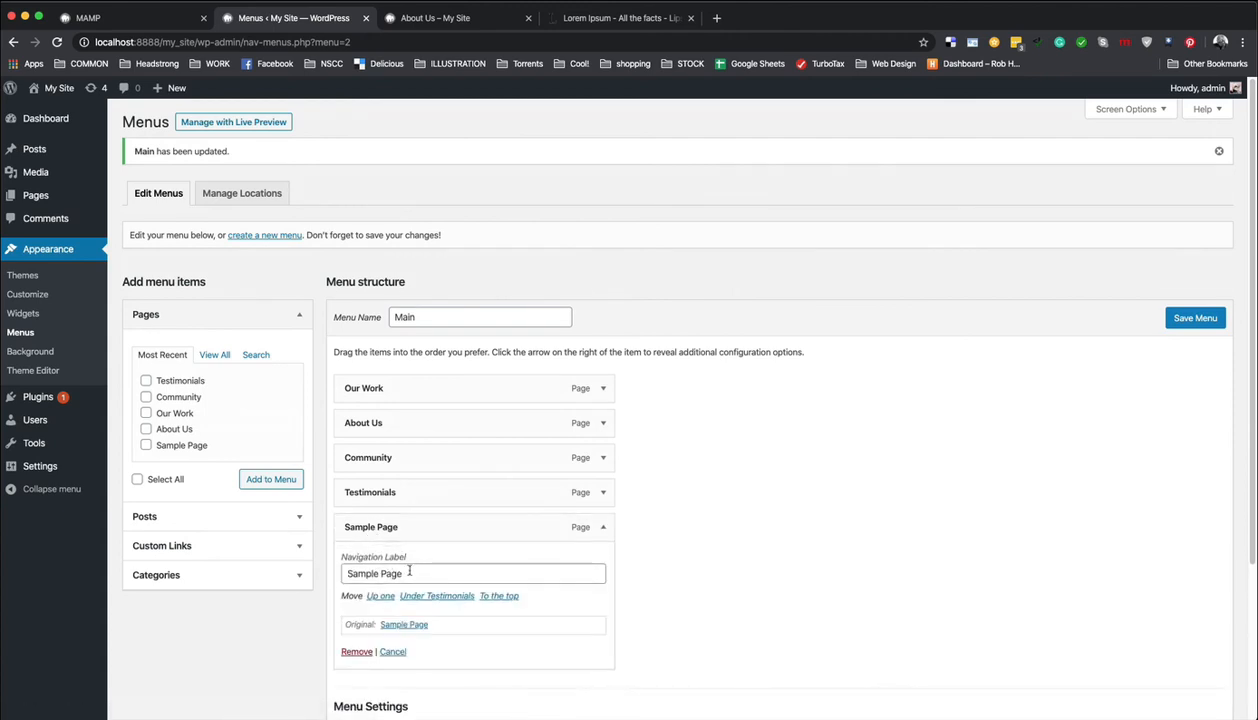
drag(403, 568, 320, 576)
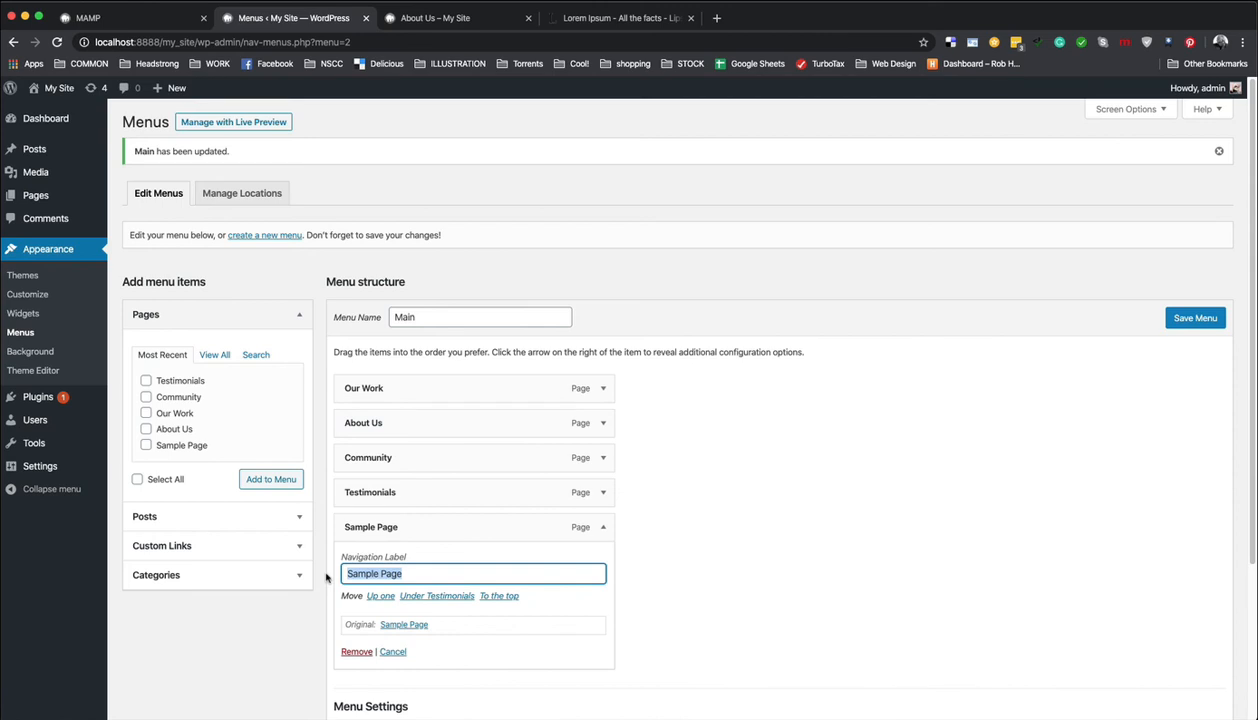
text(Som)
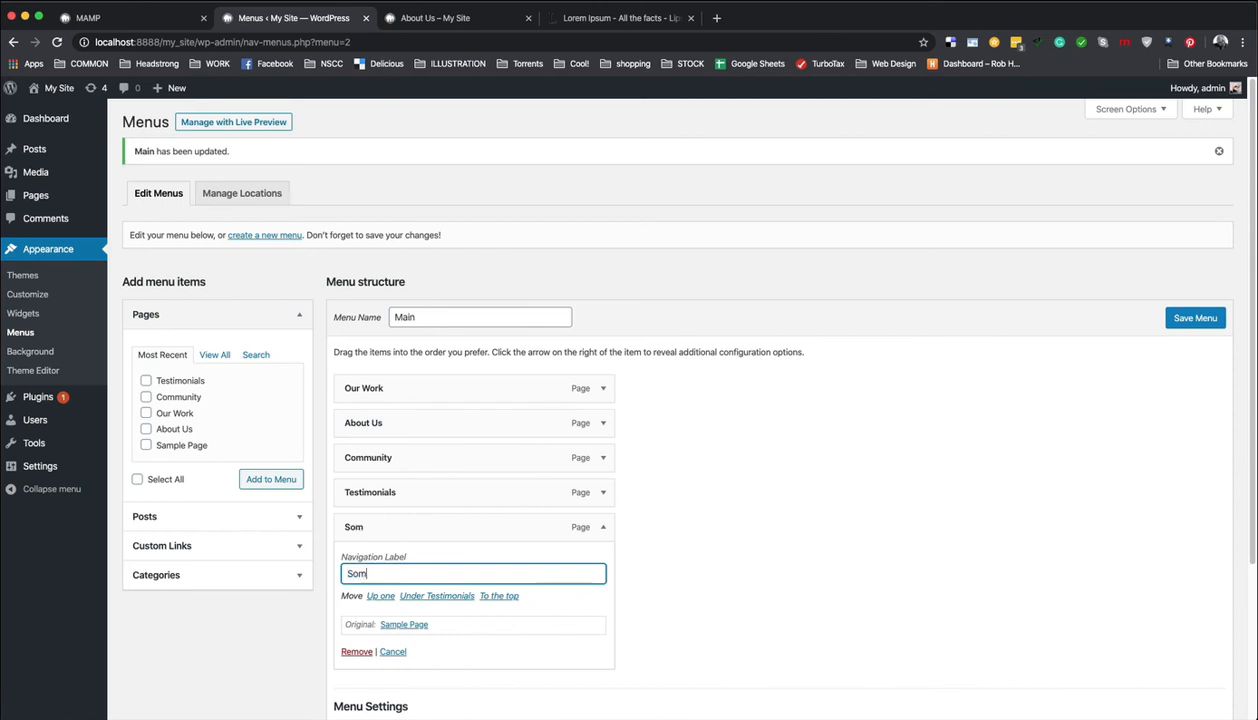
text(e Stuff)
key(Return)
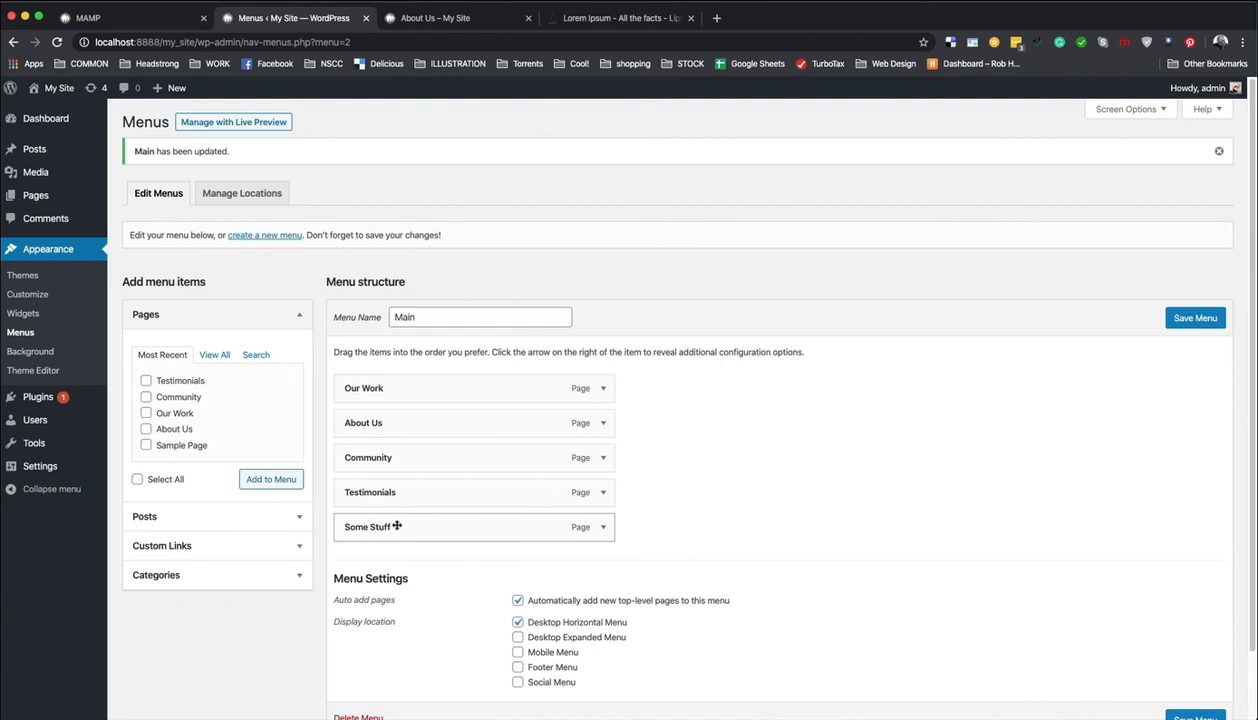
Step: Make Some Stuff a sub item of Our Work and save the menu
drag(397, 526, 422, 422)
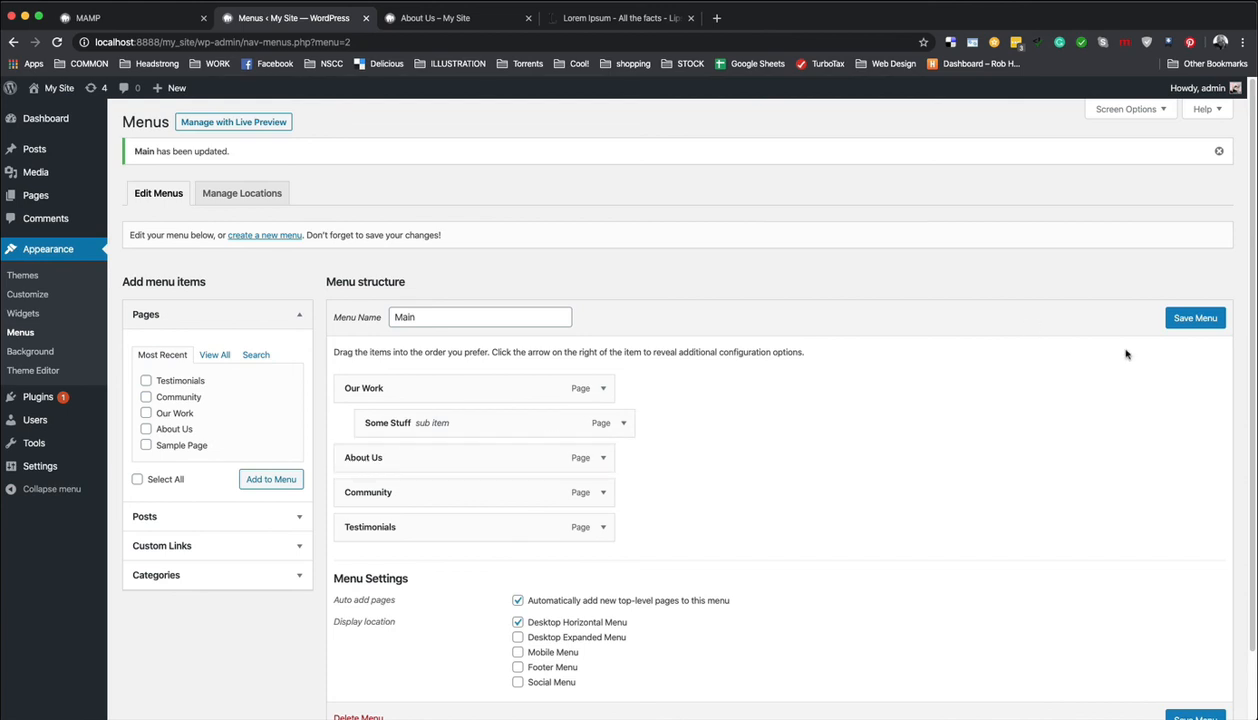
click(1203, 319)
Step: Reload the live About Us page and check the header navigation, including the submenu under Our Work
click(430, 20)
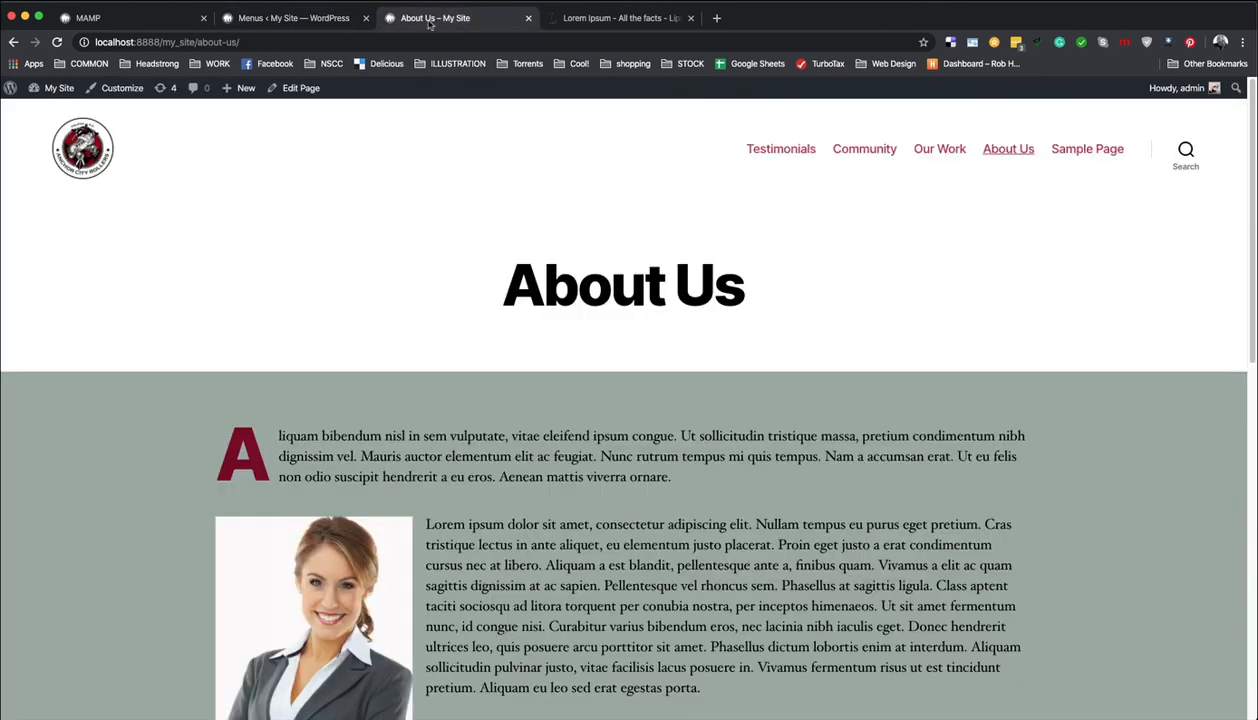
key(super+r)
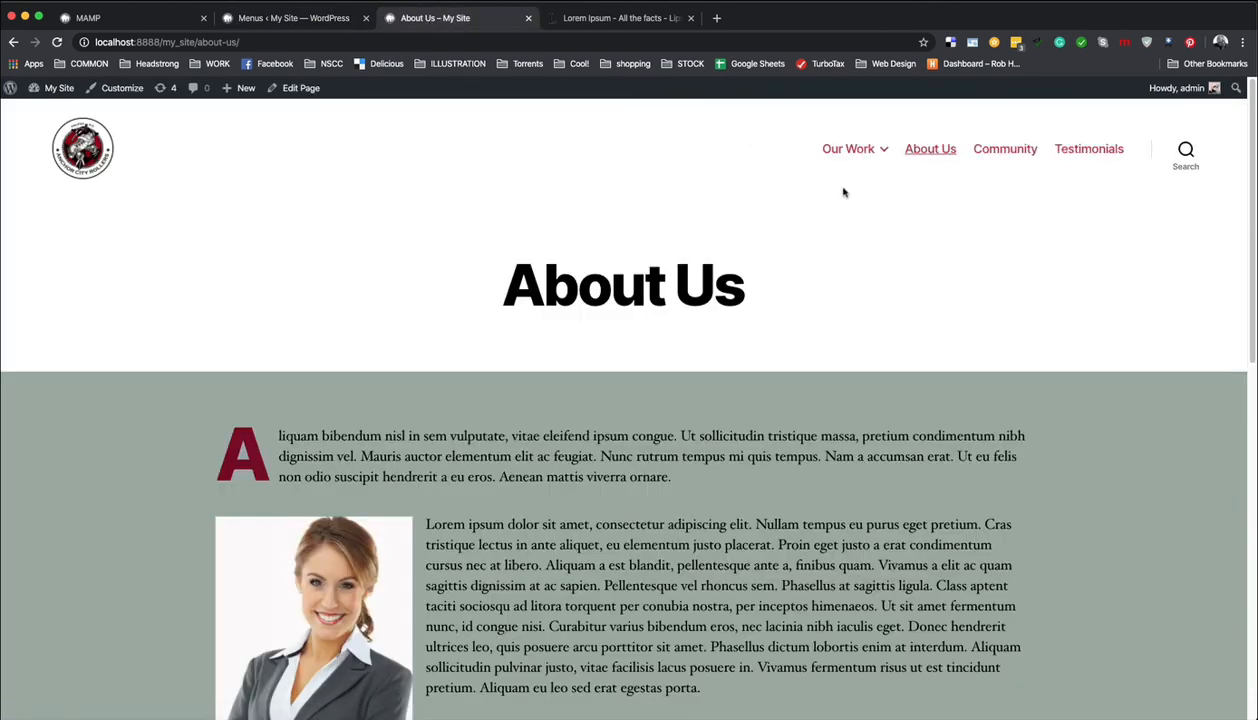
mouse_move(774, 170)
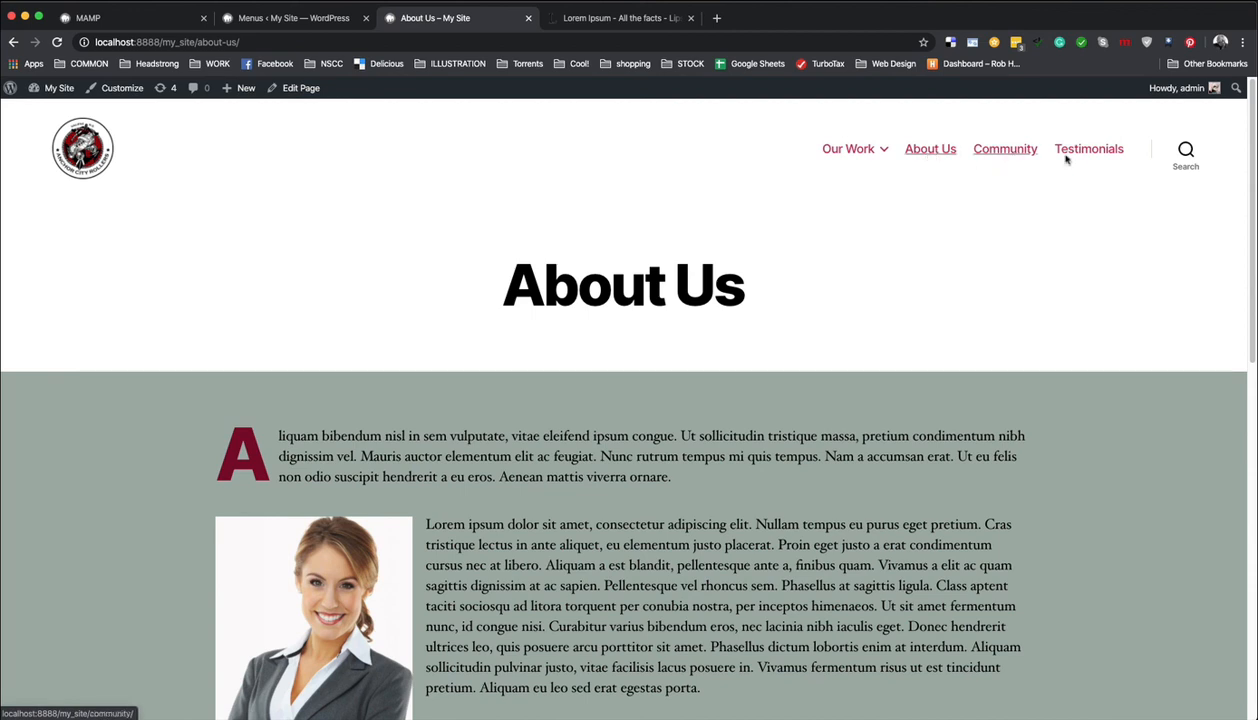
mouse_move(845, 152)
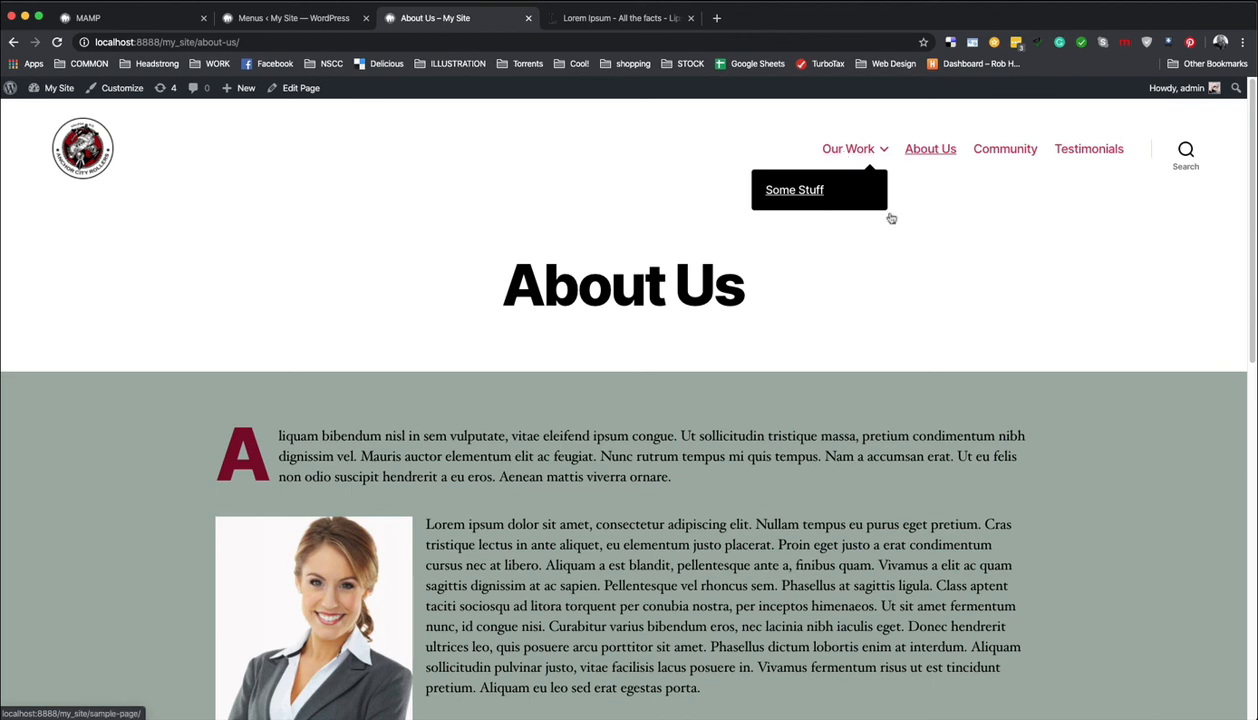
Step: Add the Volunteer Efforts post to the Main menu in the menu editor
click(290, 18)
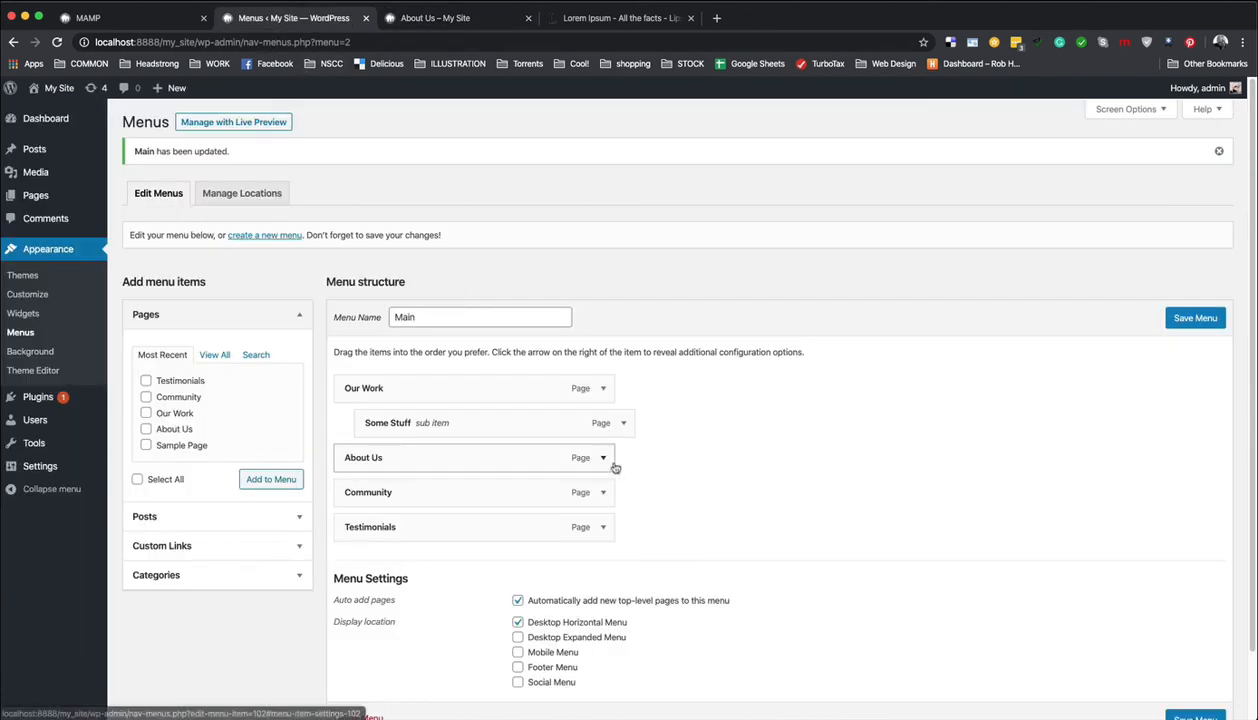
scroll(618, 469, down, 1)
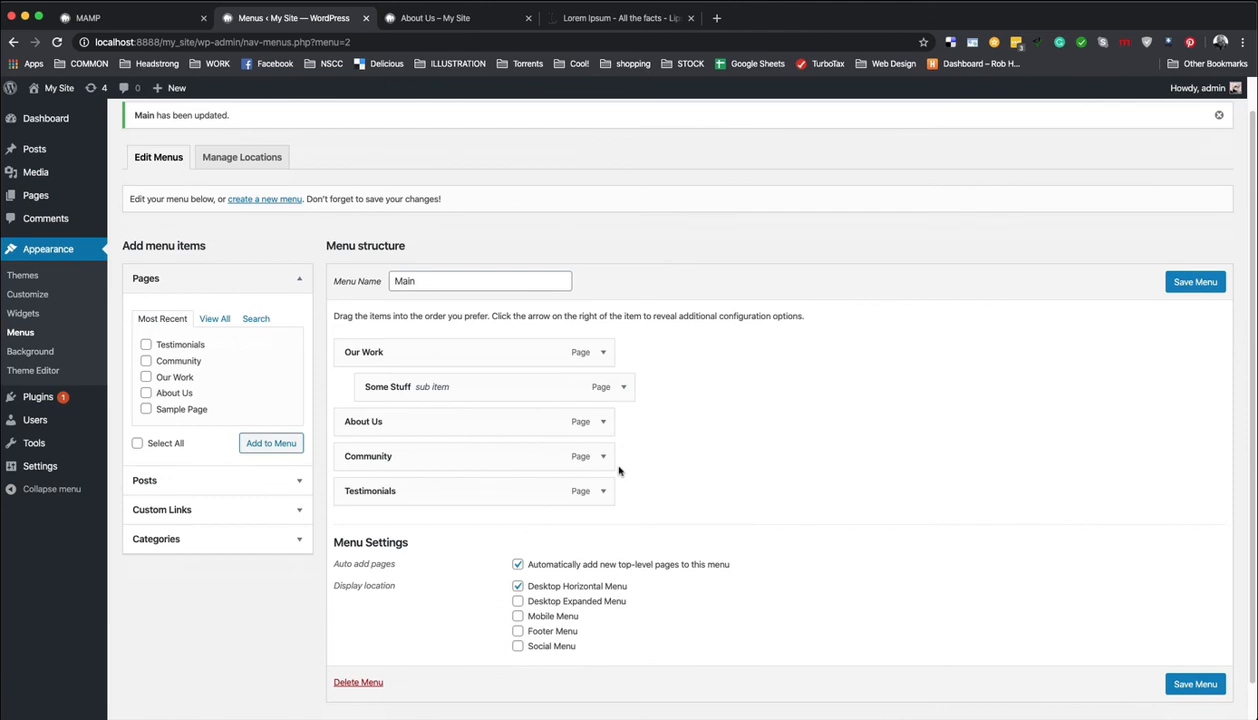
click(150, 481)
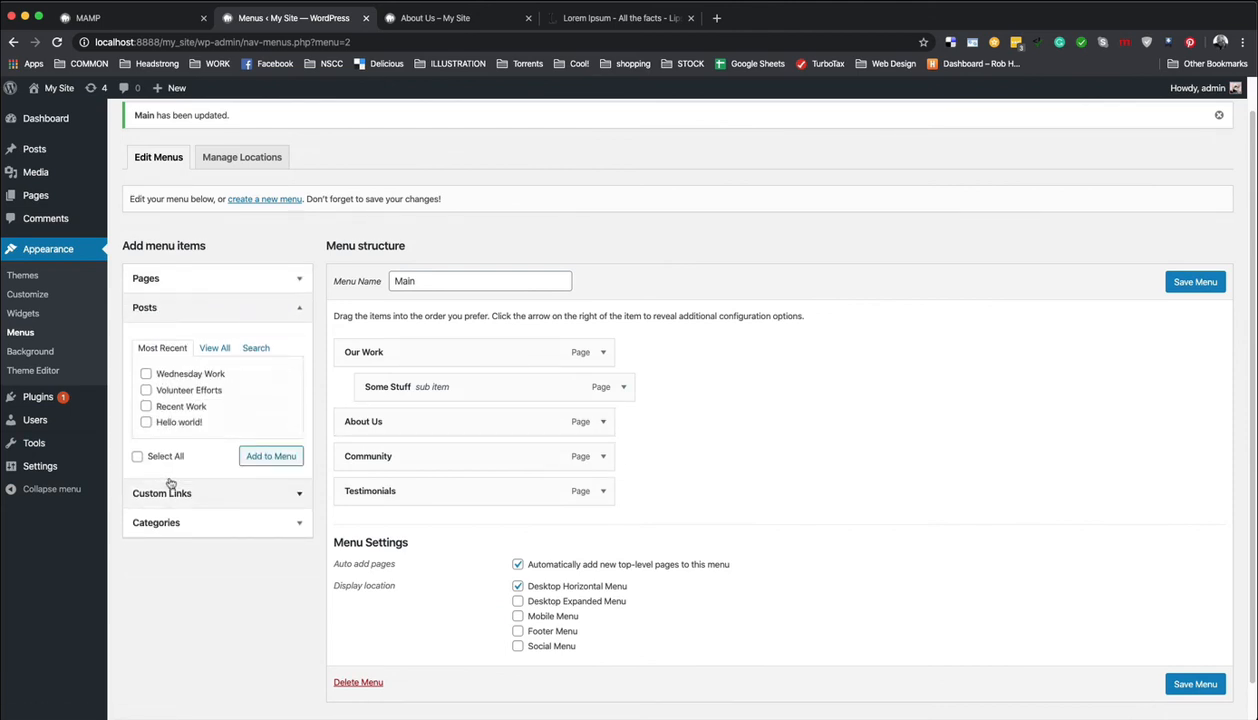
click(146, 390)
click(252, 457)
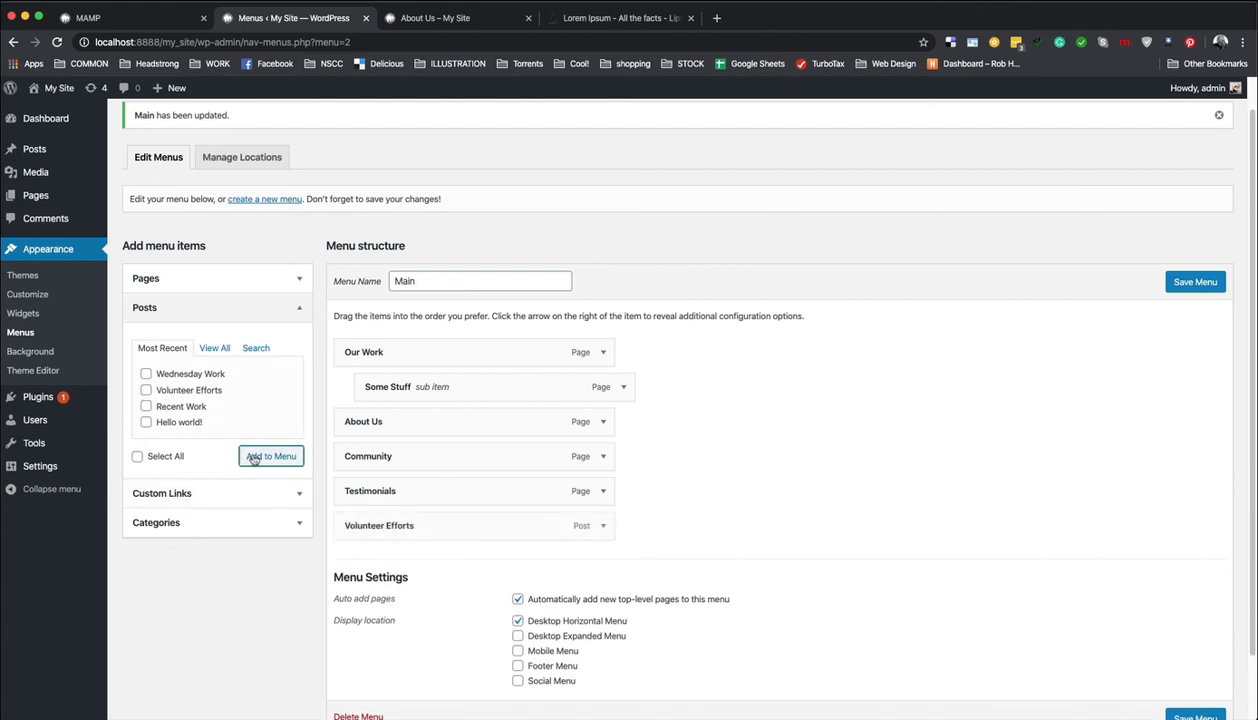
Step: Make Volunteer Efforts a sub item of Community, look into the custom link and category options, and save the menu
drag(395, 525, 418, 487)
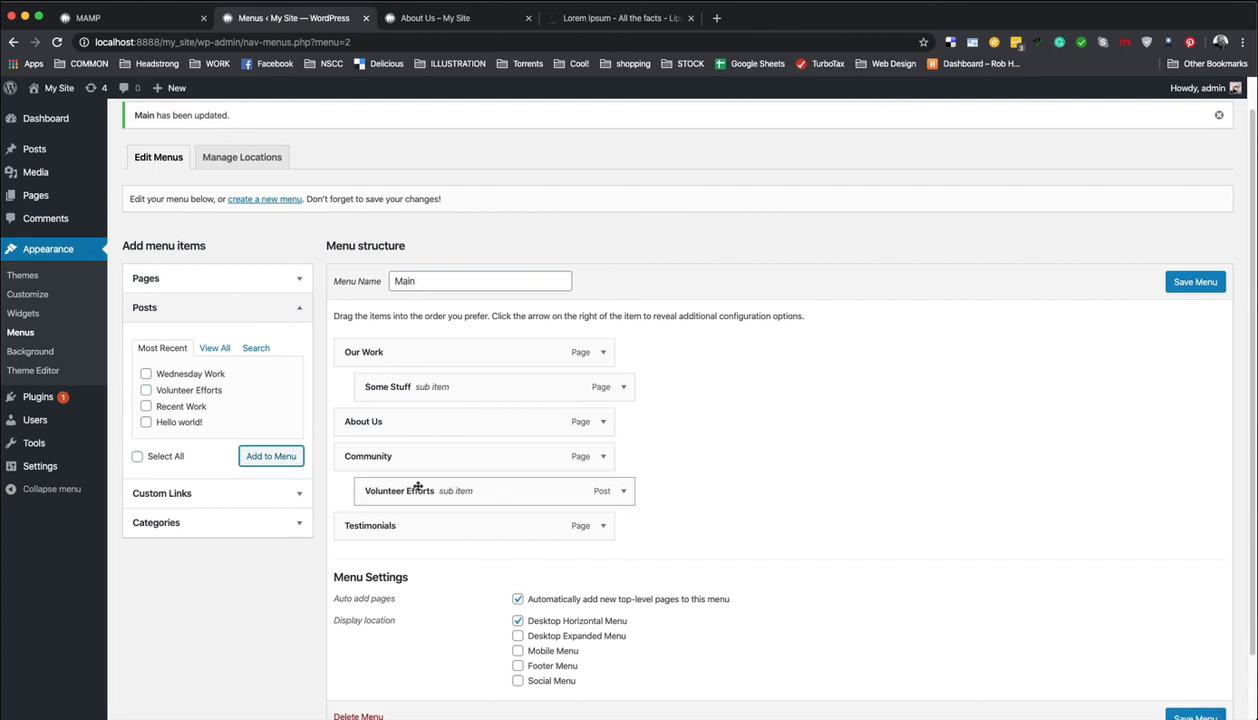
click(250, 493)
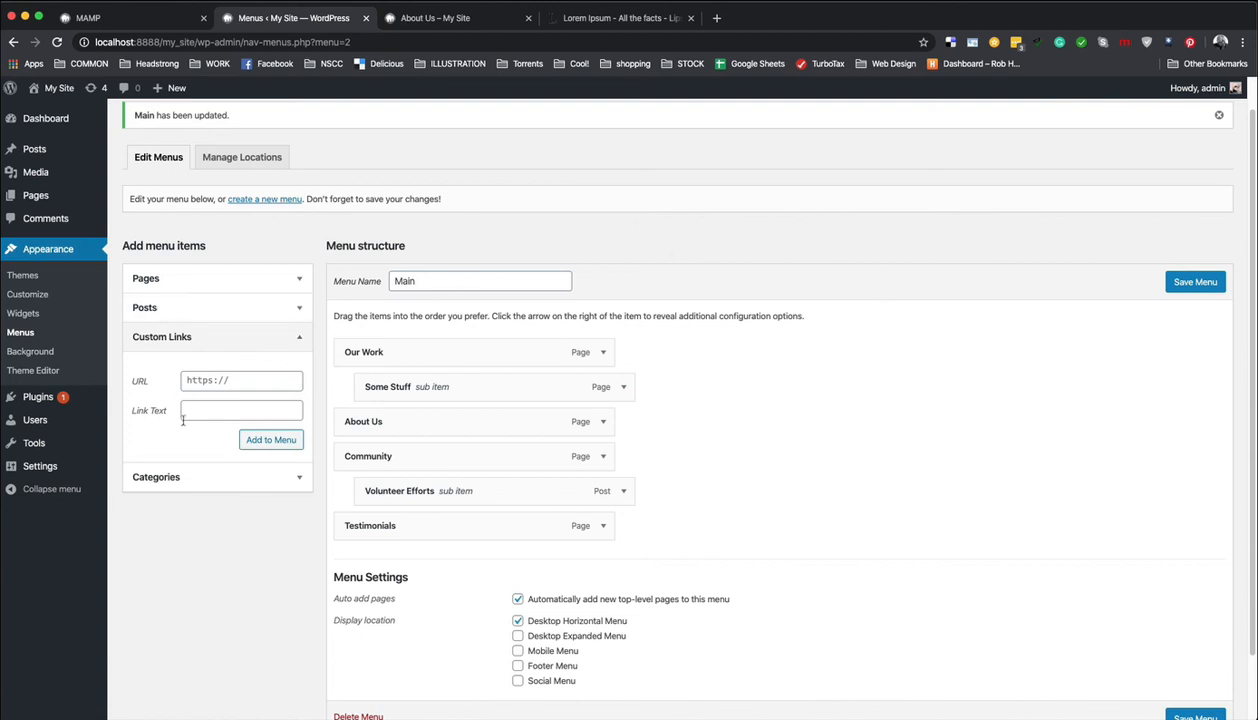
click(187, 477)
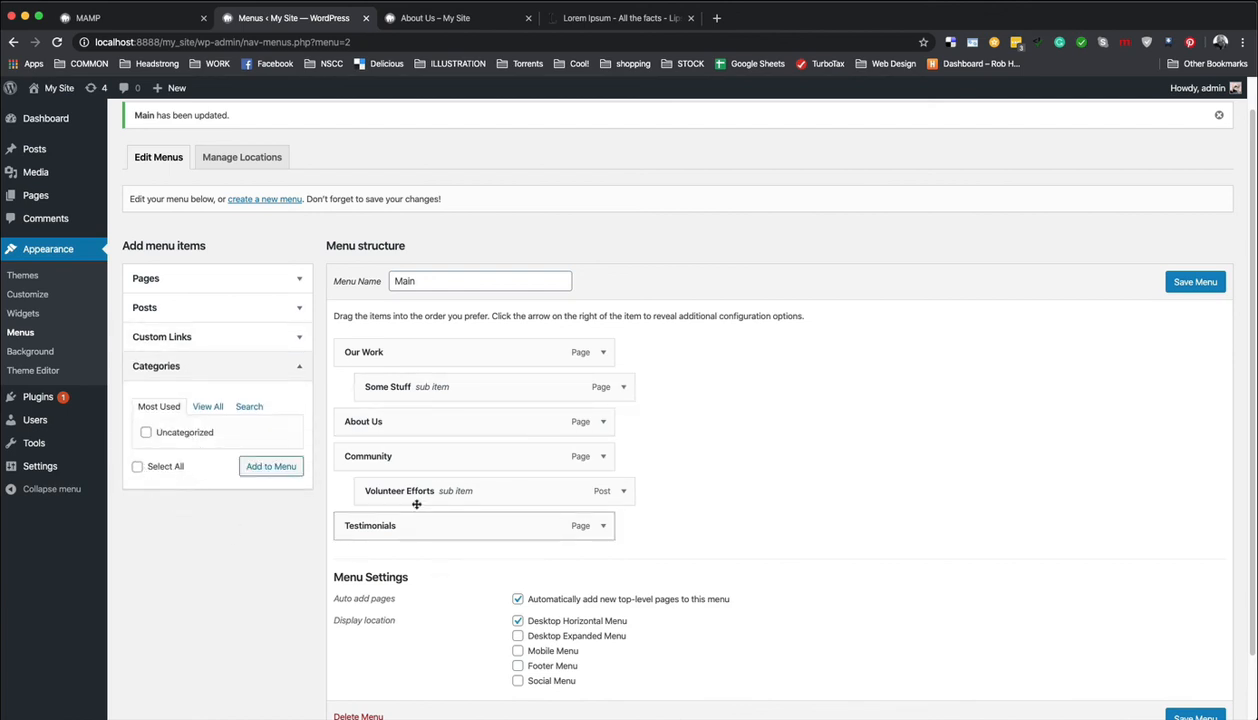
click(246, 370)
click(1179, 285)
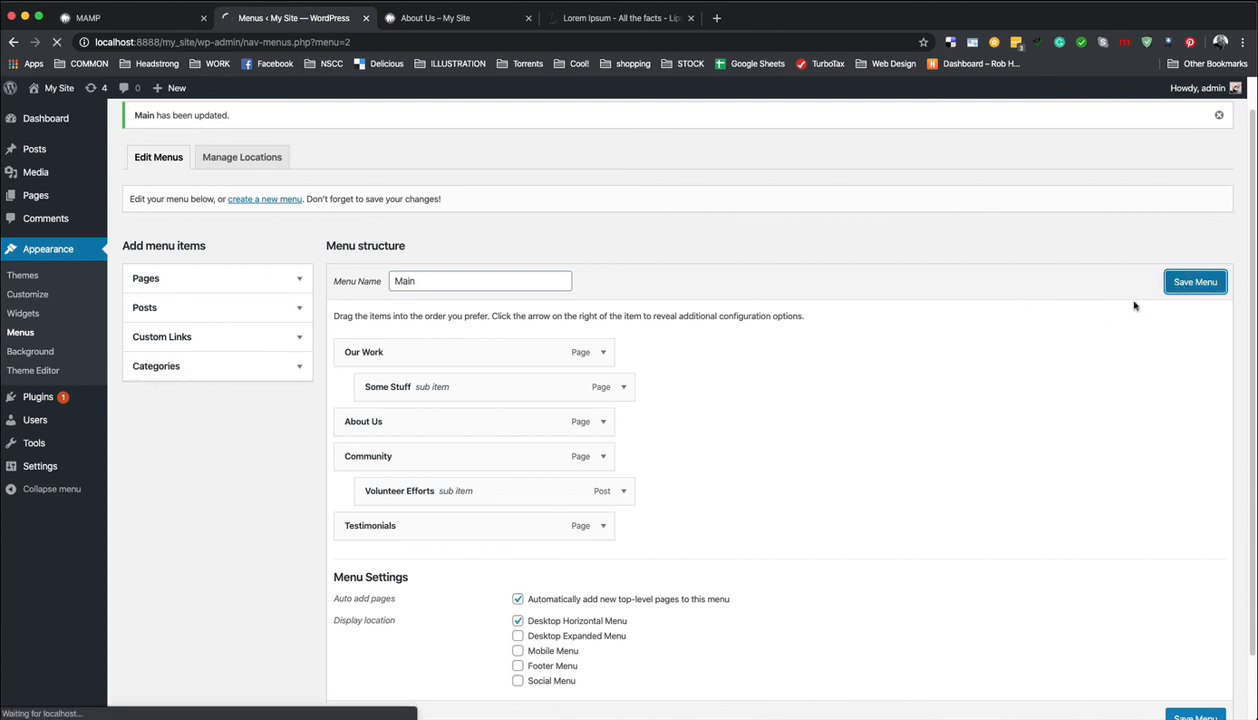
Step: Reload the live About Us page and open Volunteer Efforts from the Community submenu
click(440, 18)
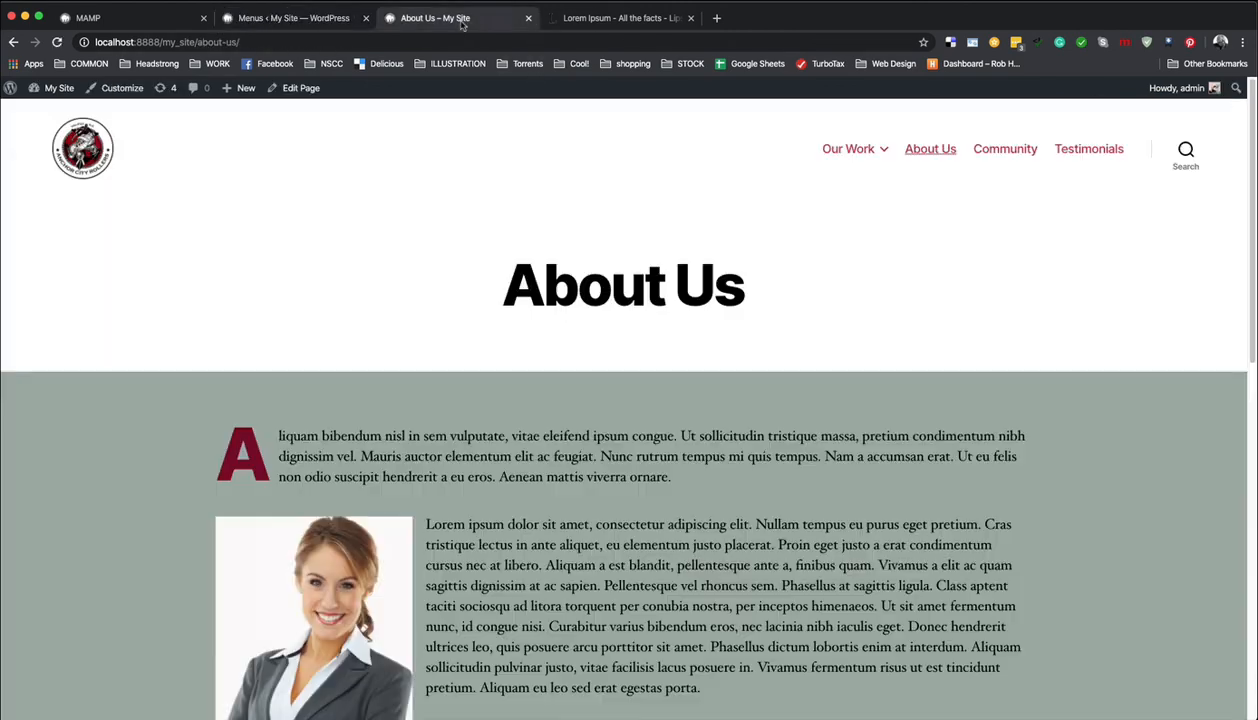
key(super+r)
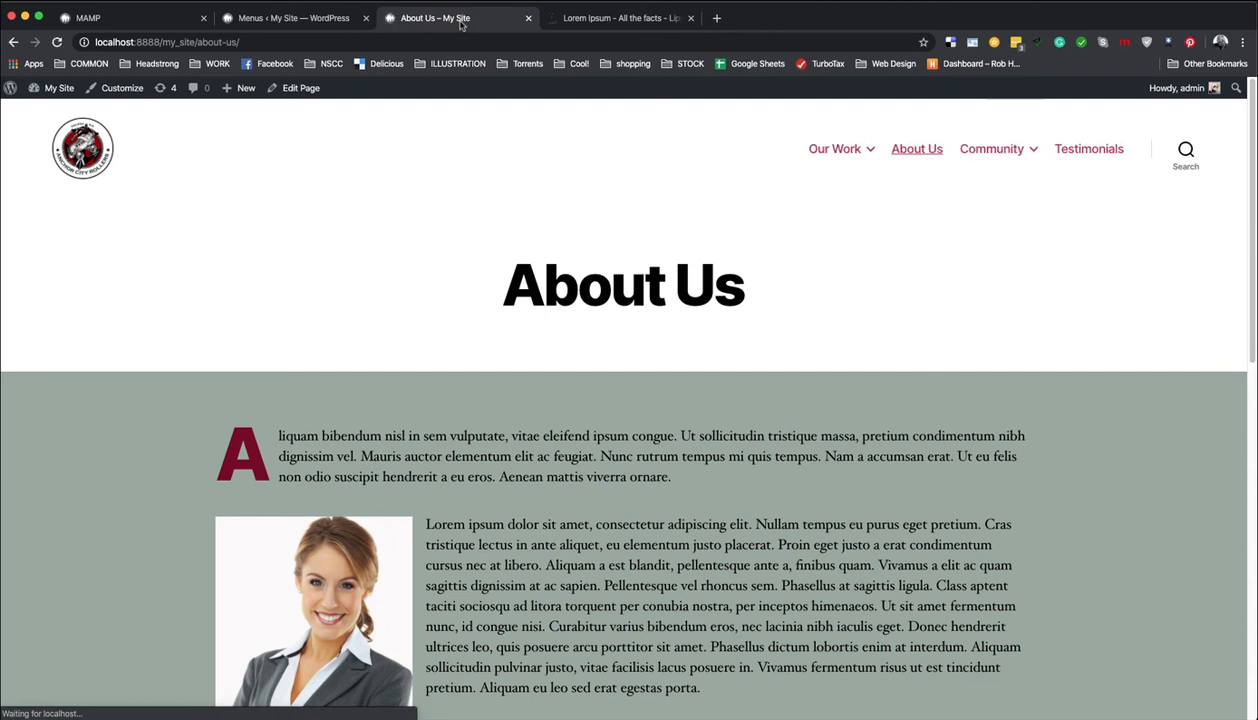
mouse_move(984, 158)
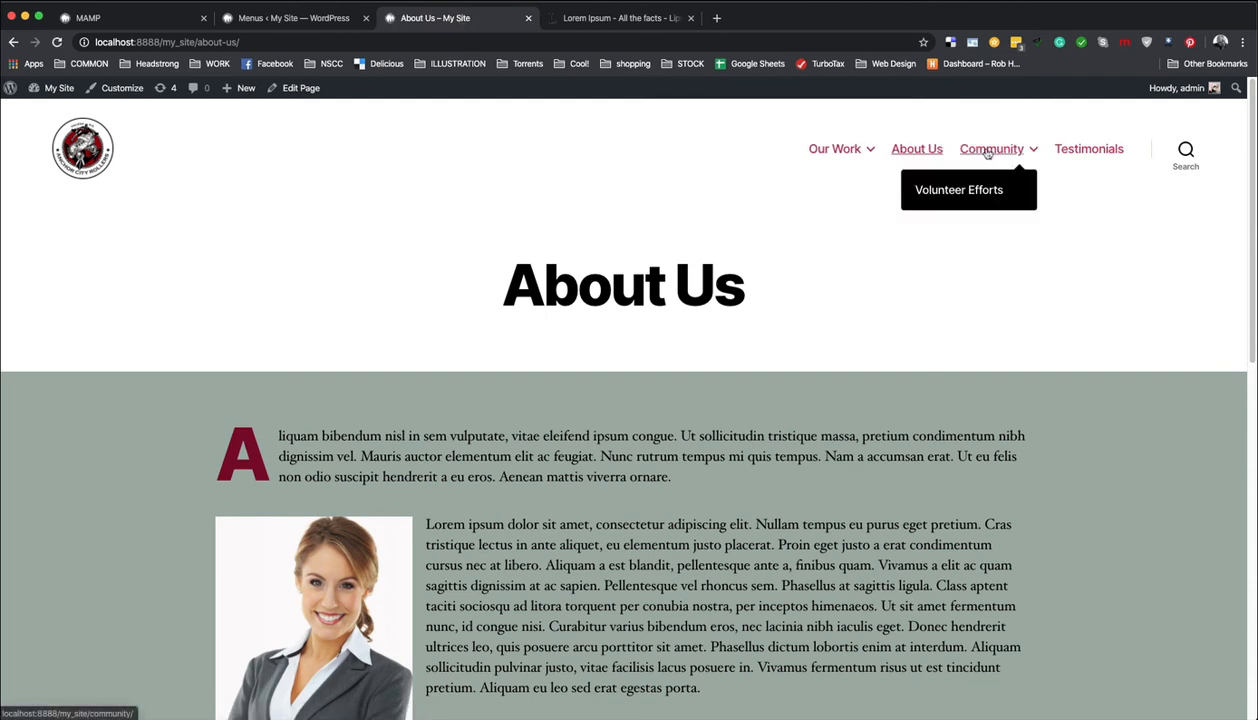
click(982, 197)
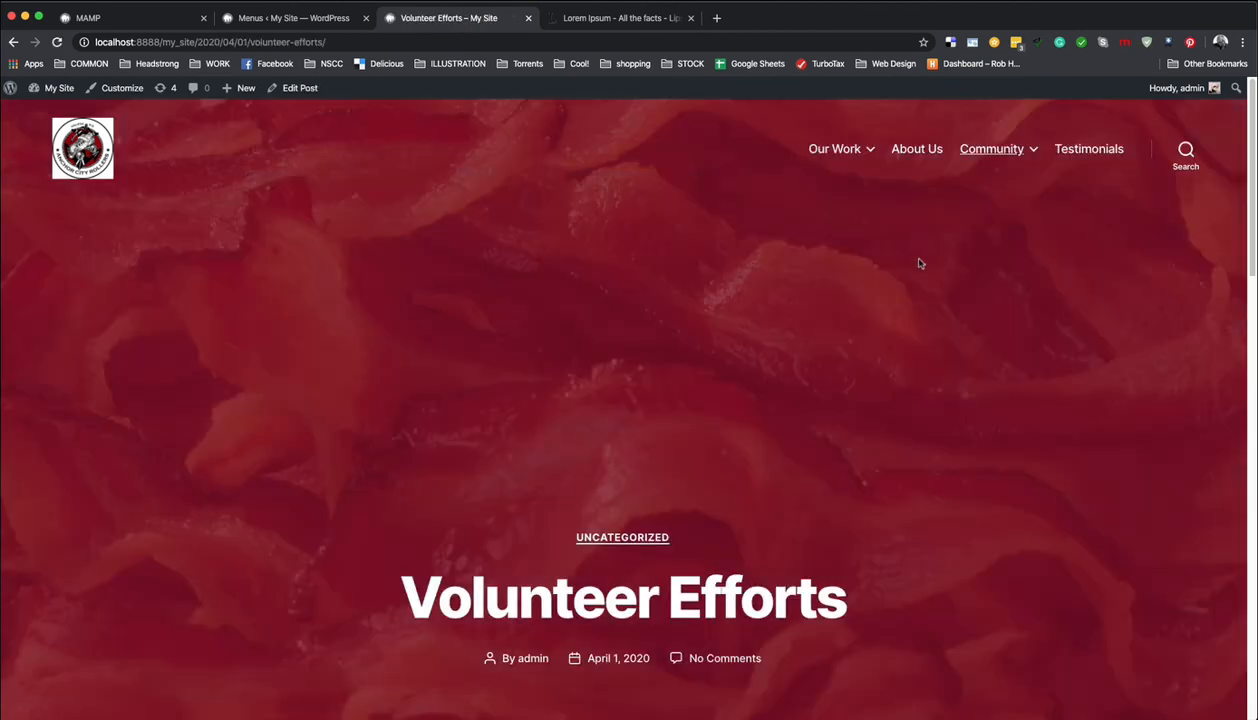
Step: Look through the live Volunteer Efforts post from its header image to the comment section
scroll(818, 310, down, 1)
scroll(818, 310, down, 1)
scroll(818, 310, up, 2)
scroll(818, 310, down, 8)
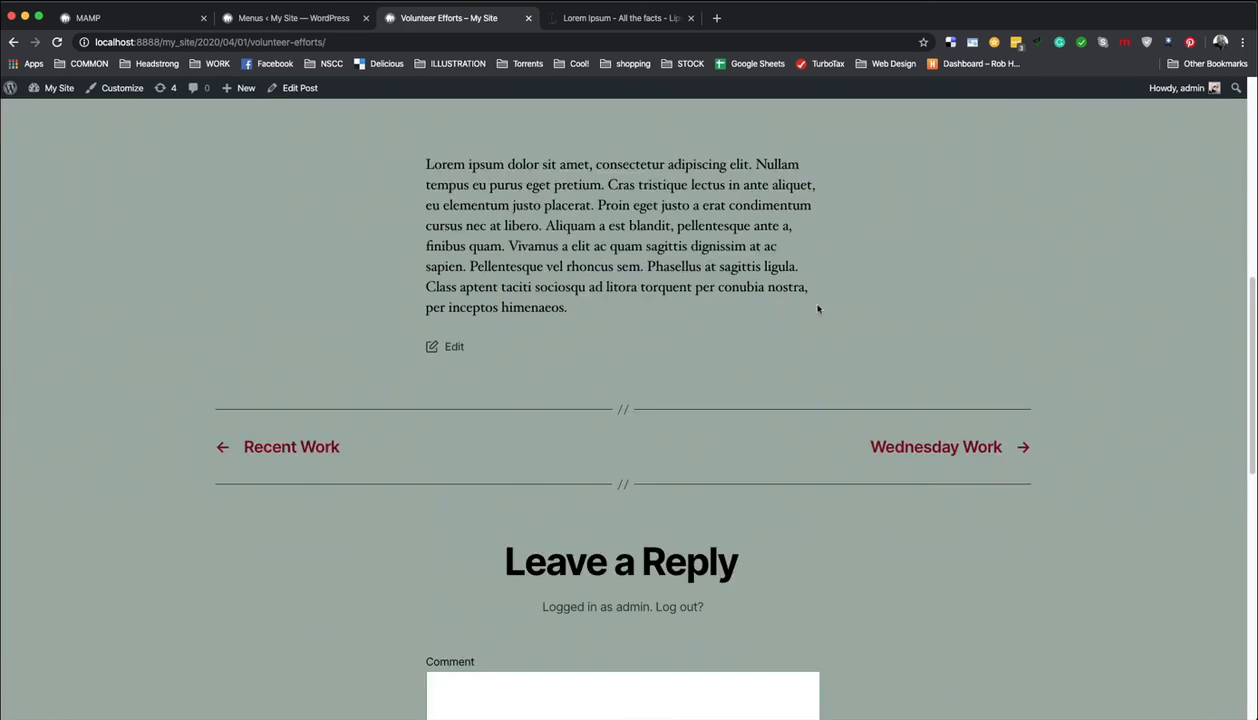
scroll(818, 310, up, 5)
scroll(818, 310, up, 3)
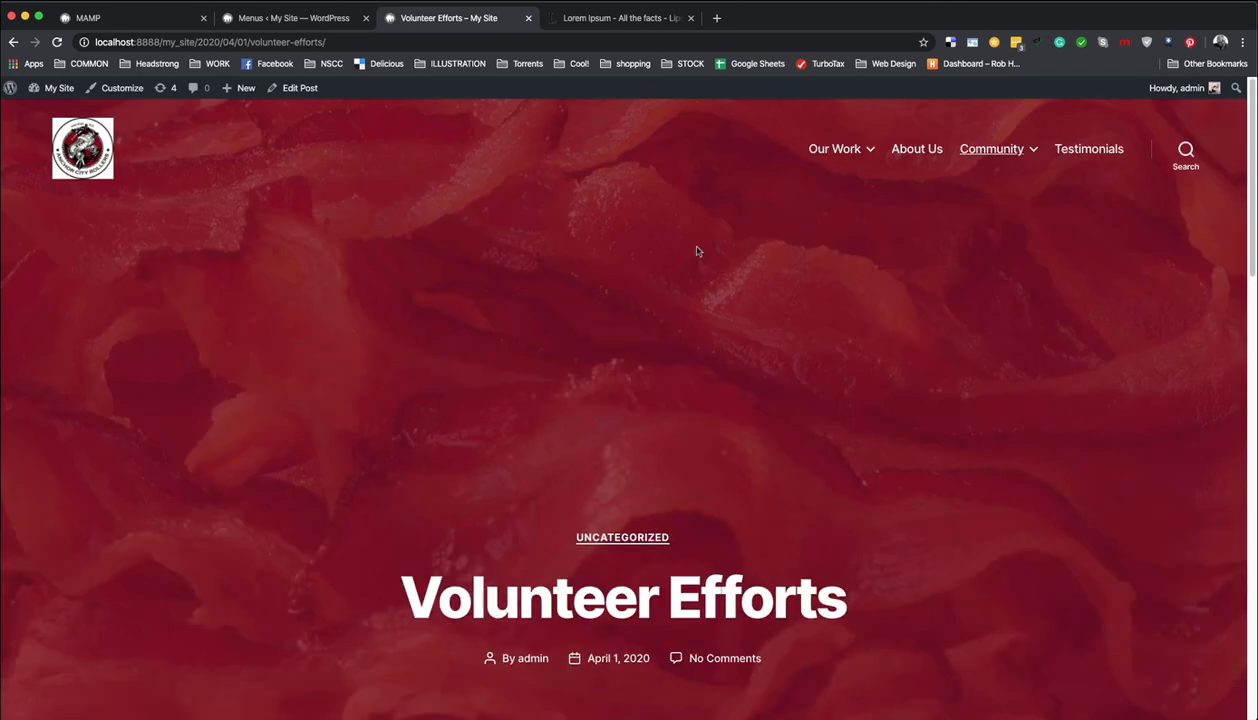
scroll(620, 284, down, 2)
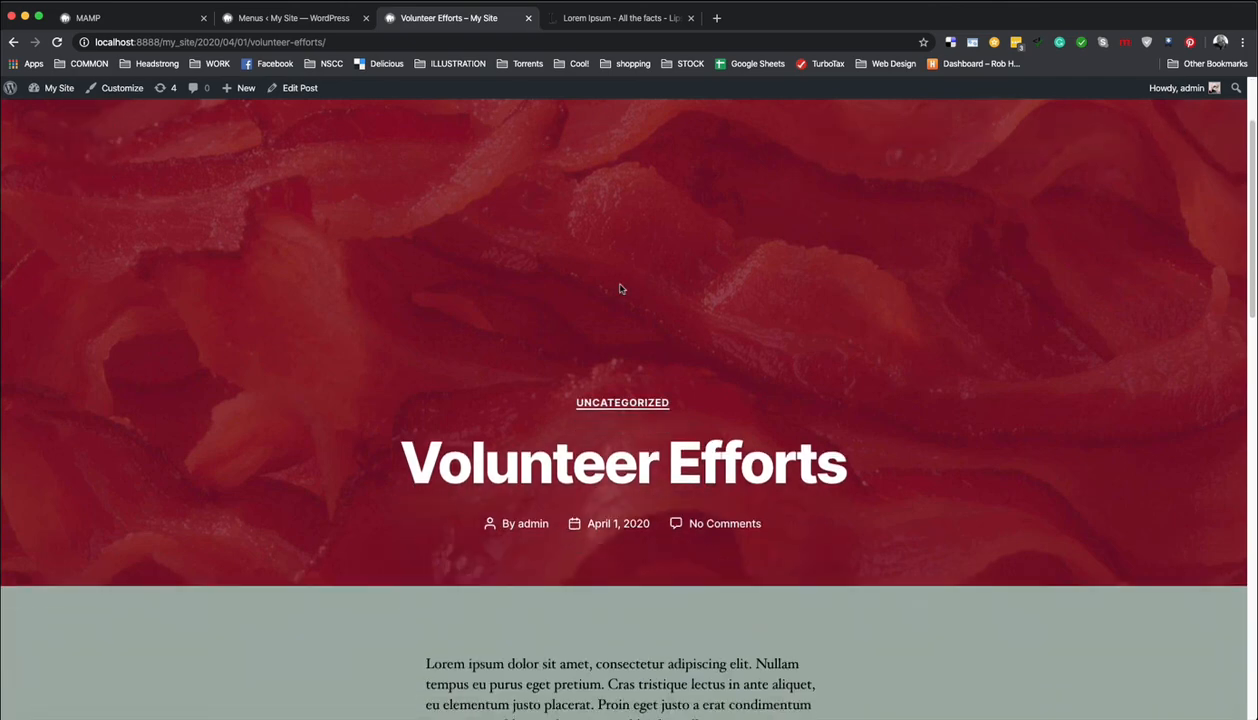
scroll(620, 286, up, 2)
scroll(620, 289, down, 10)
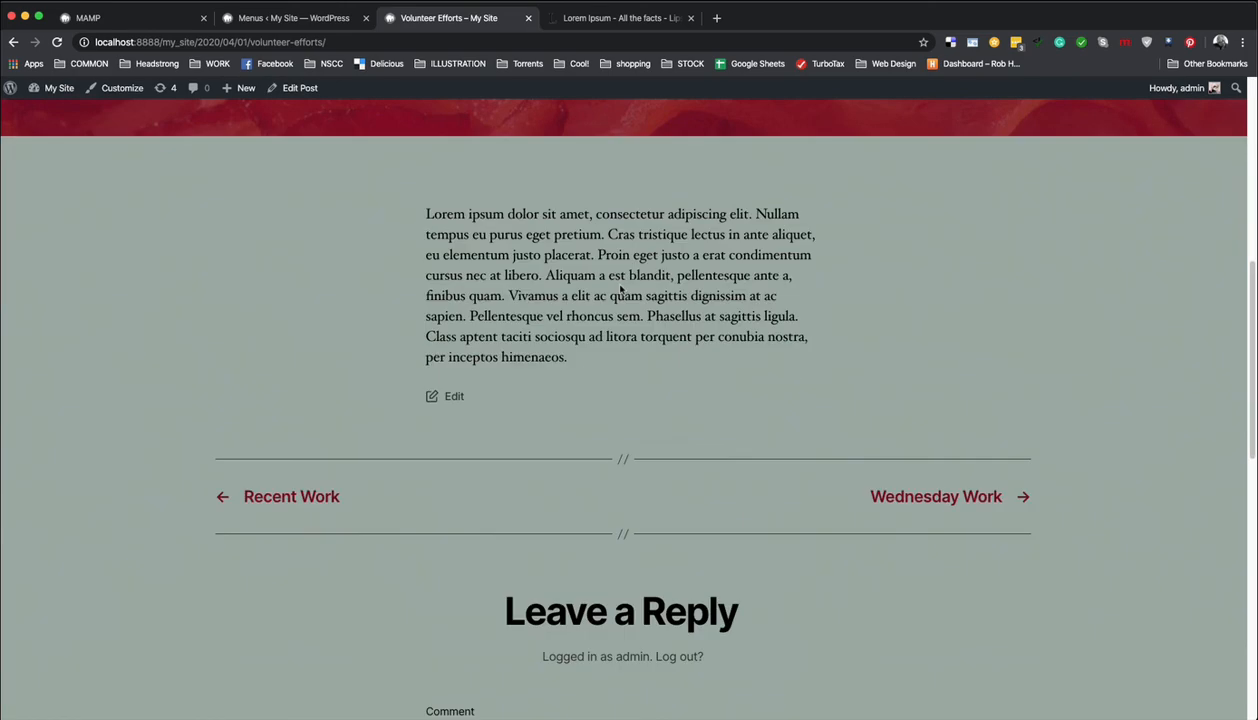
scroll(620, 285, up, 7)
scroll(620, 285, up, 3)
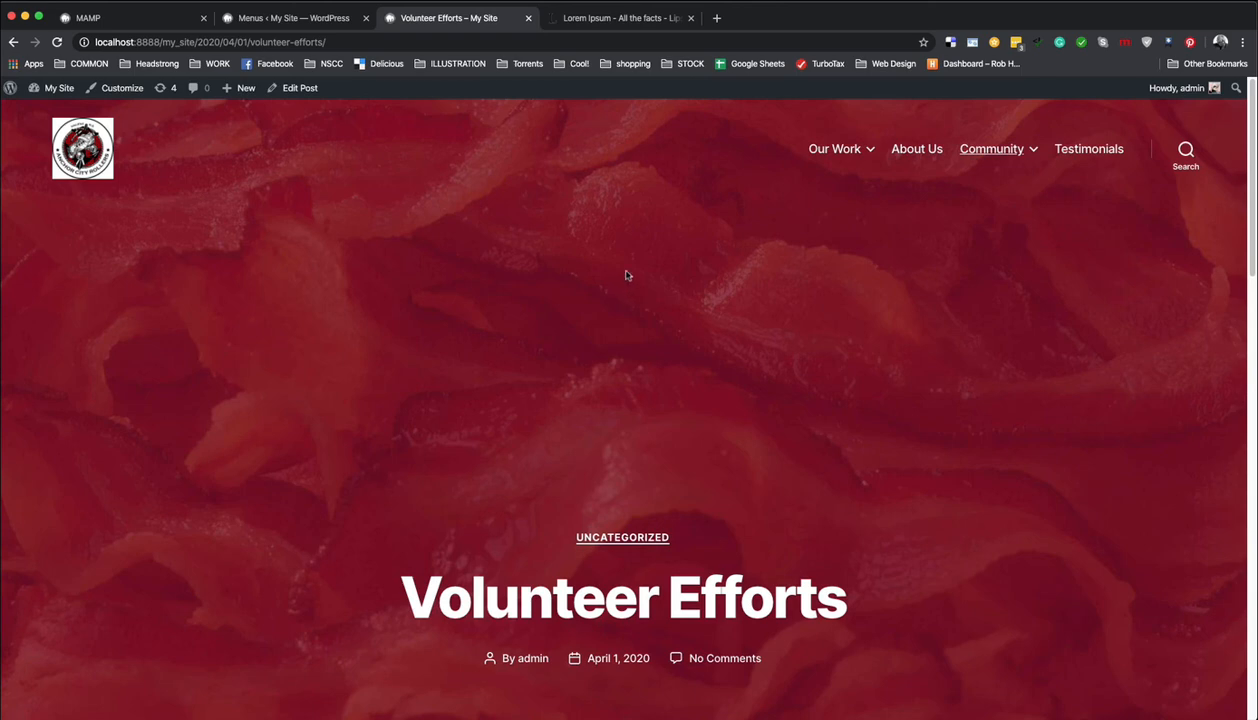
Step: Return to the menu editor and review the structure of the Main menu
key(ctrl+shift+Tab)
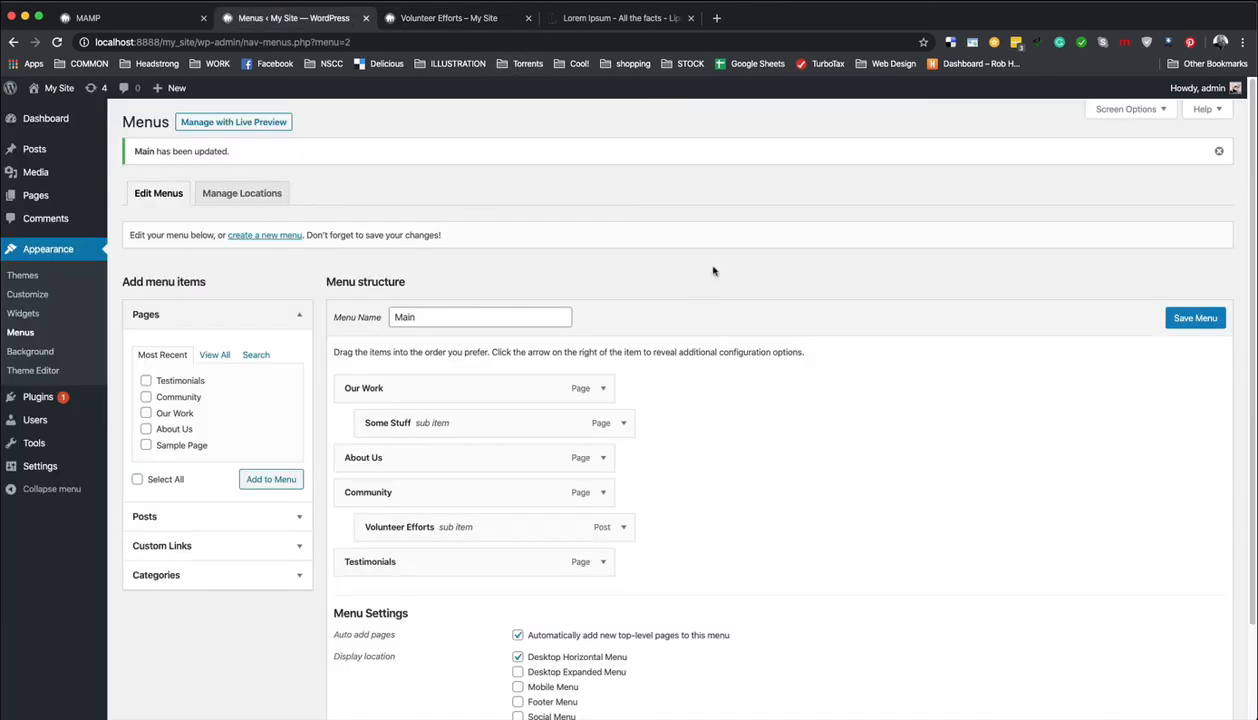
scroll(656, 308, down, 1)
scroll(743, 370, up, 1)
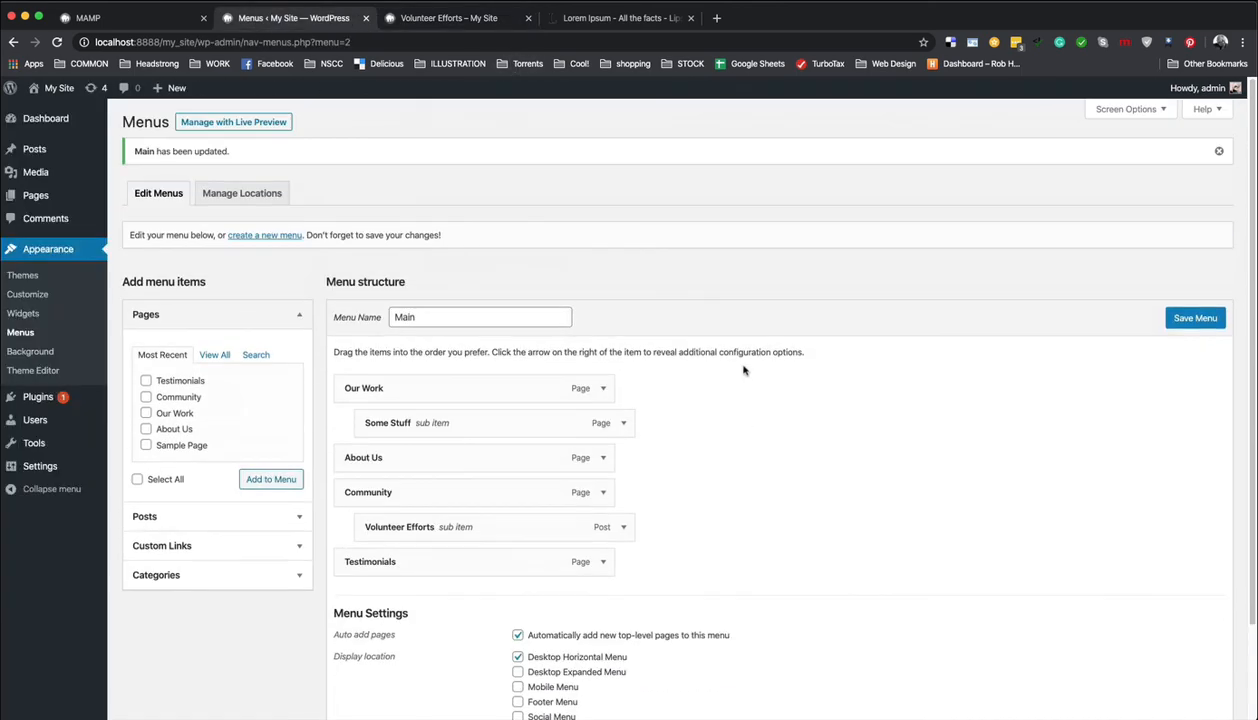